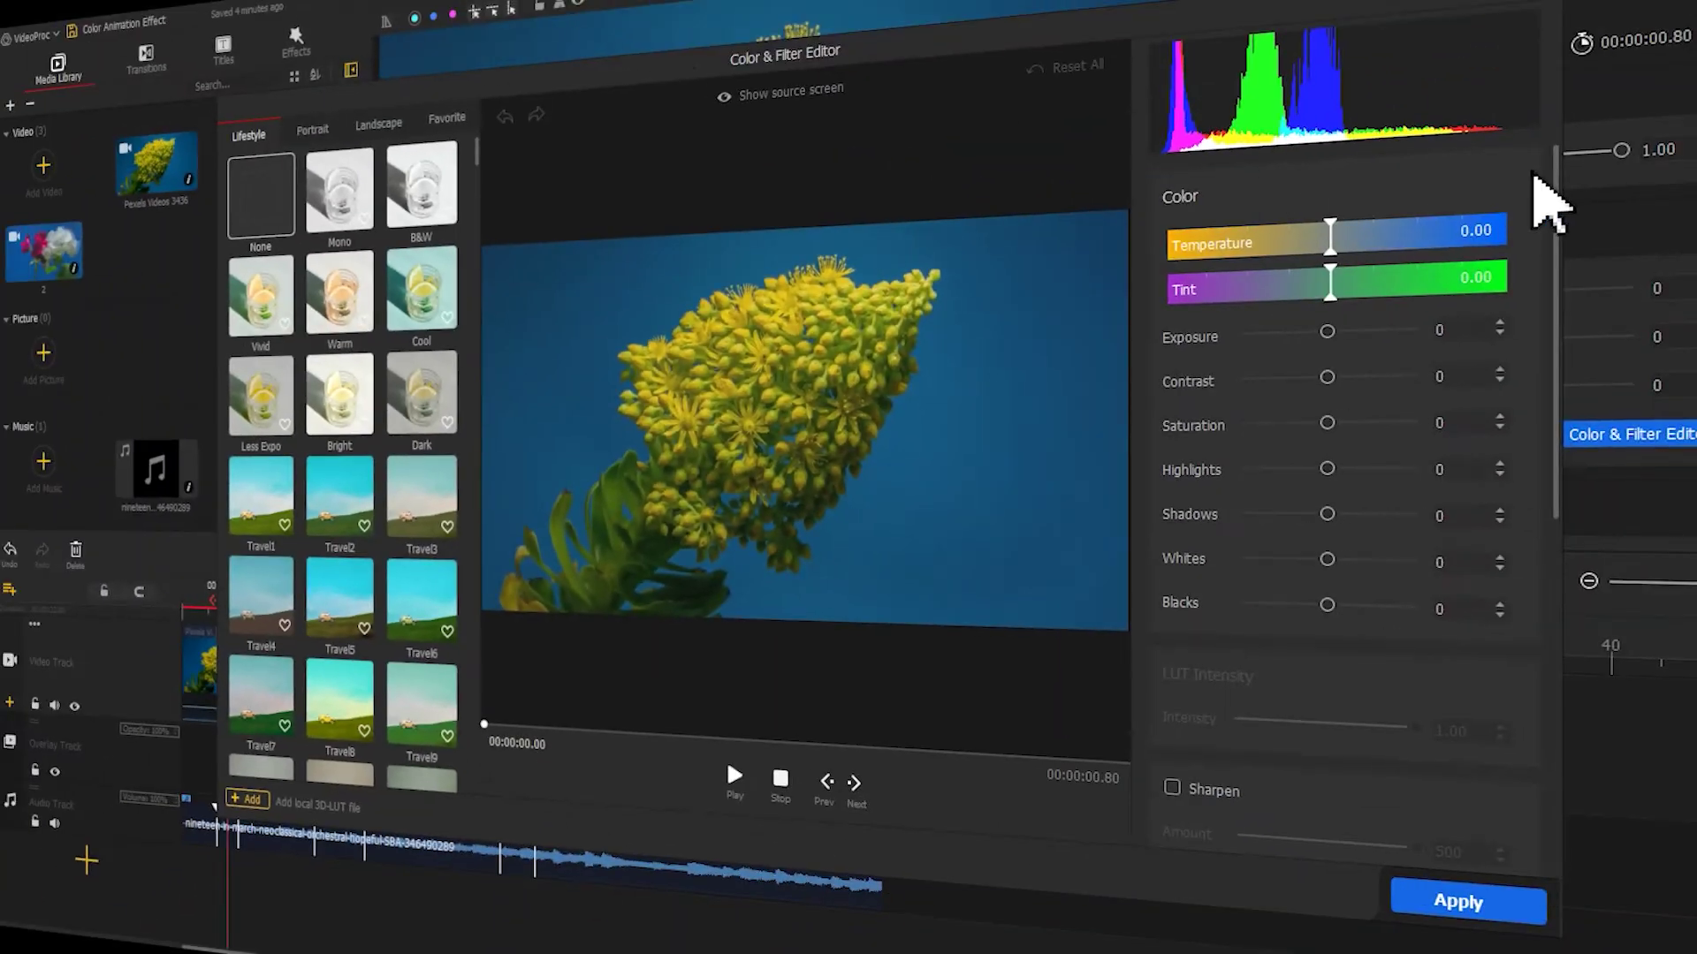
In HSL, lower cyan saturation to -90 and blue saturation to -100 on the yellow flower clip.
drag(1558, 177, 1552, 560)
click(1351, 379)
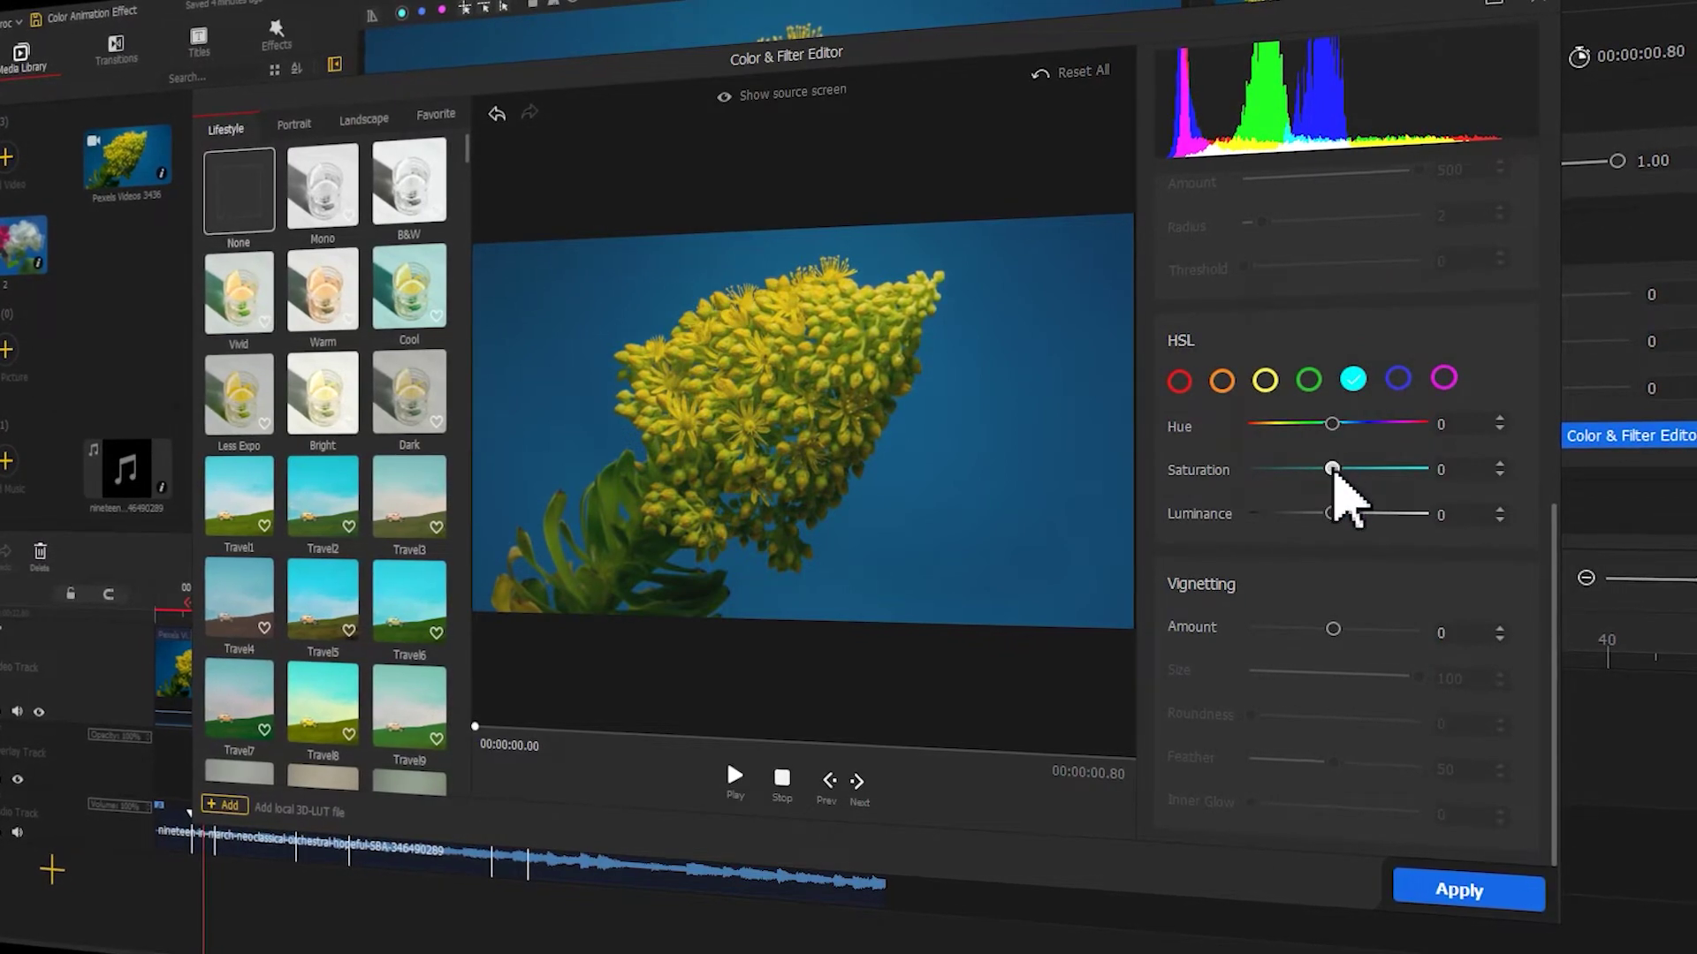
drag(1333, 471, 1253, 473)
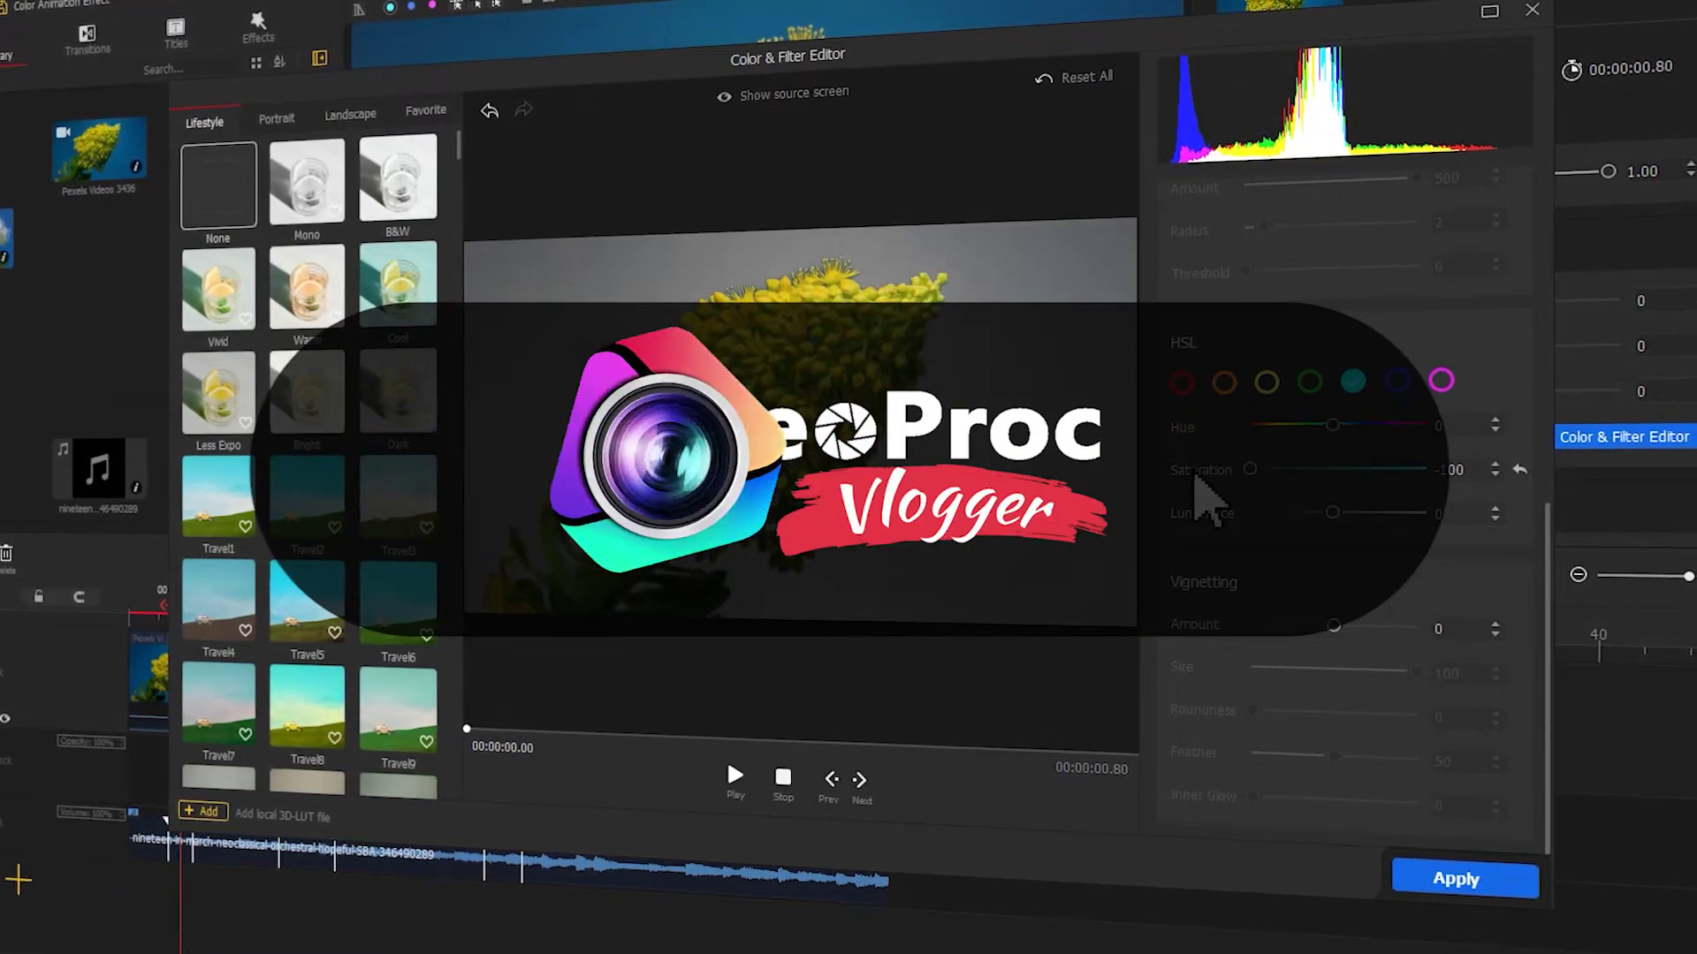
click(1396, 383)
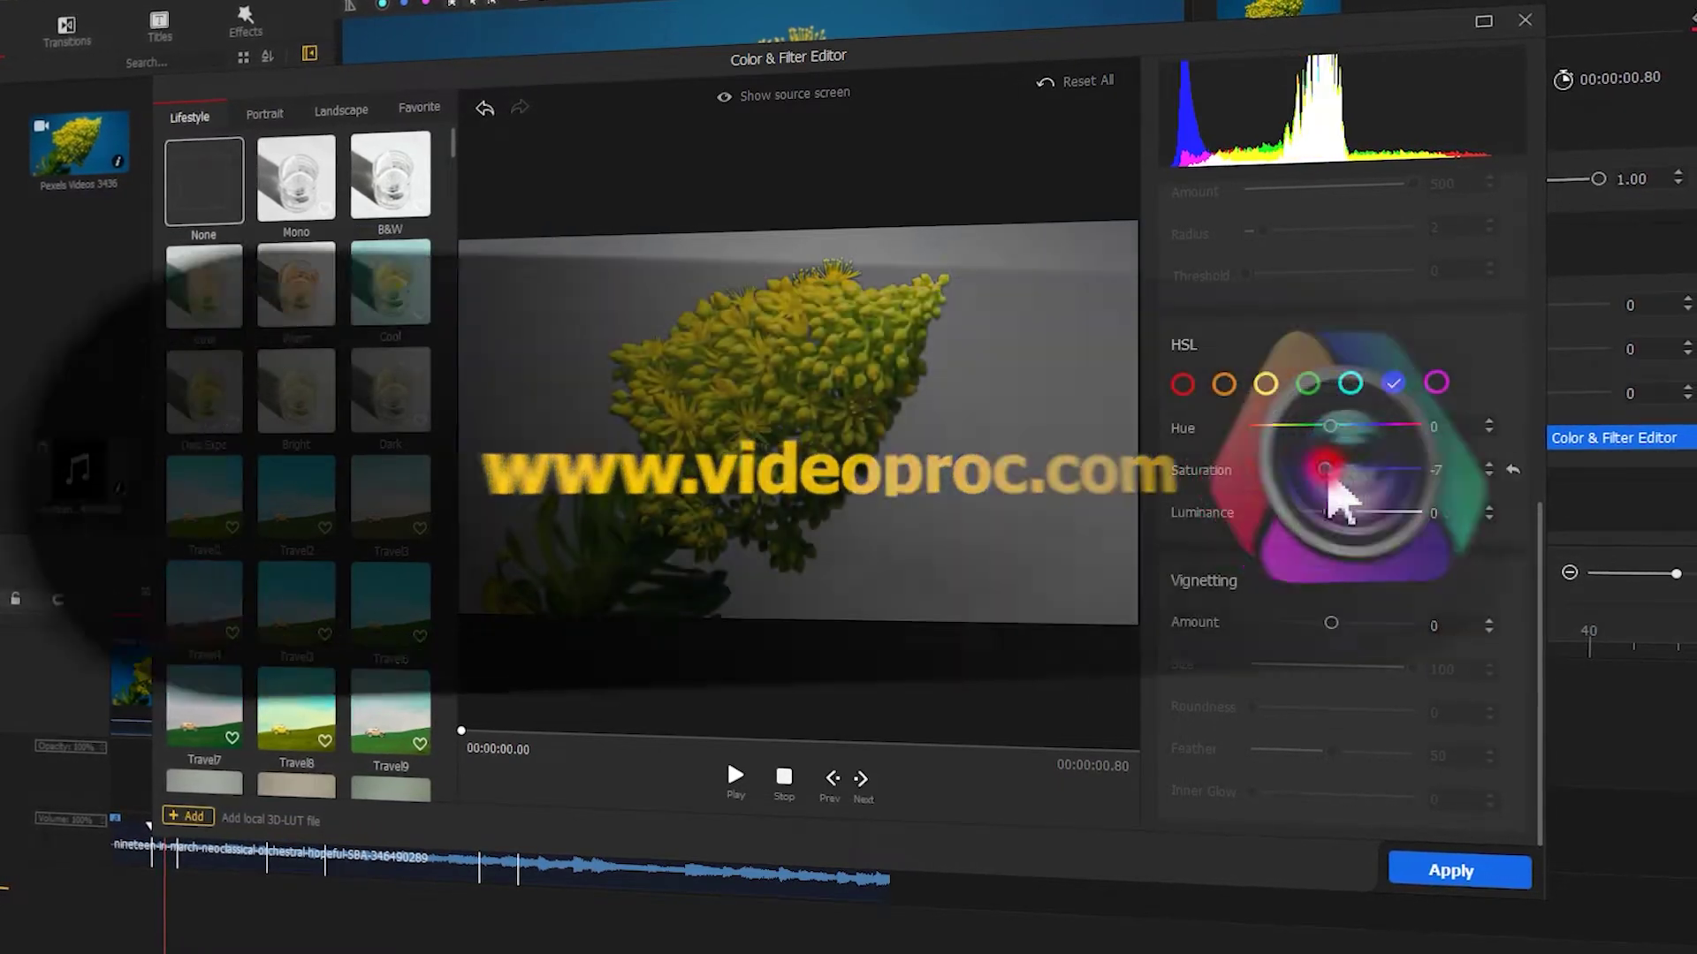
drag(1330, 469, 1203, 475)
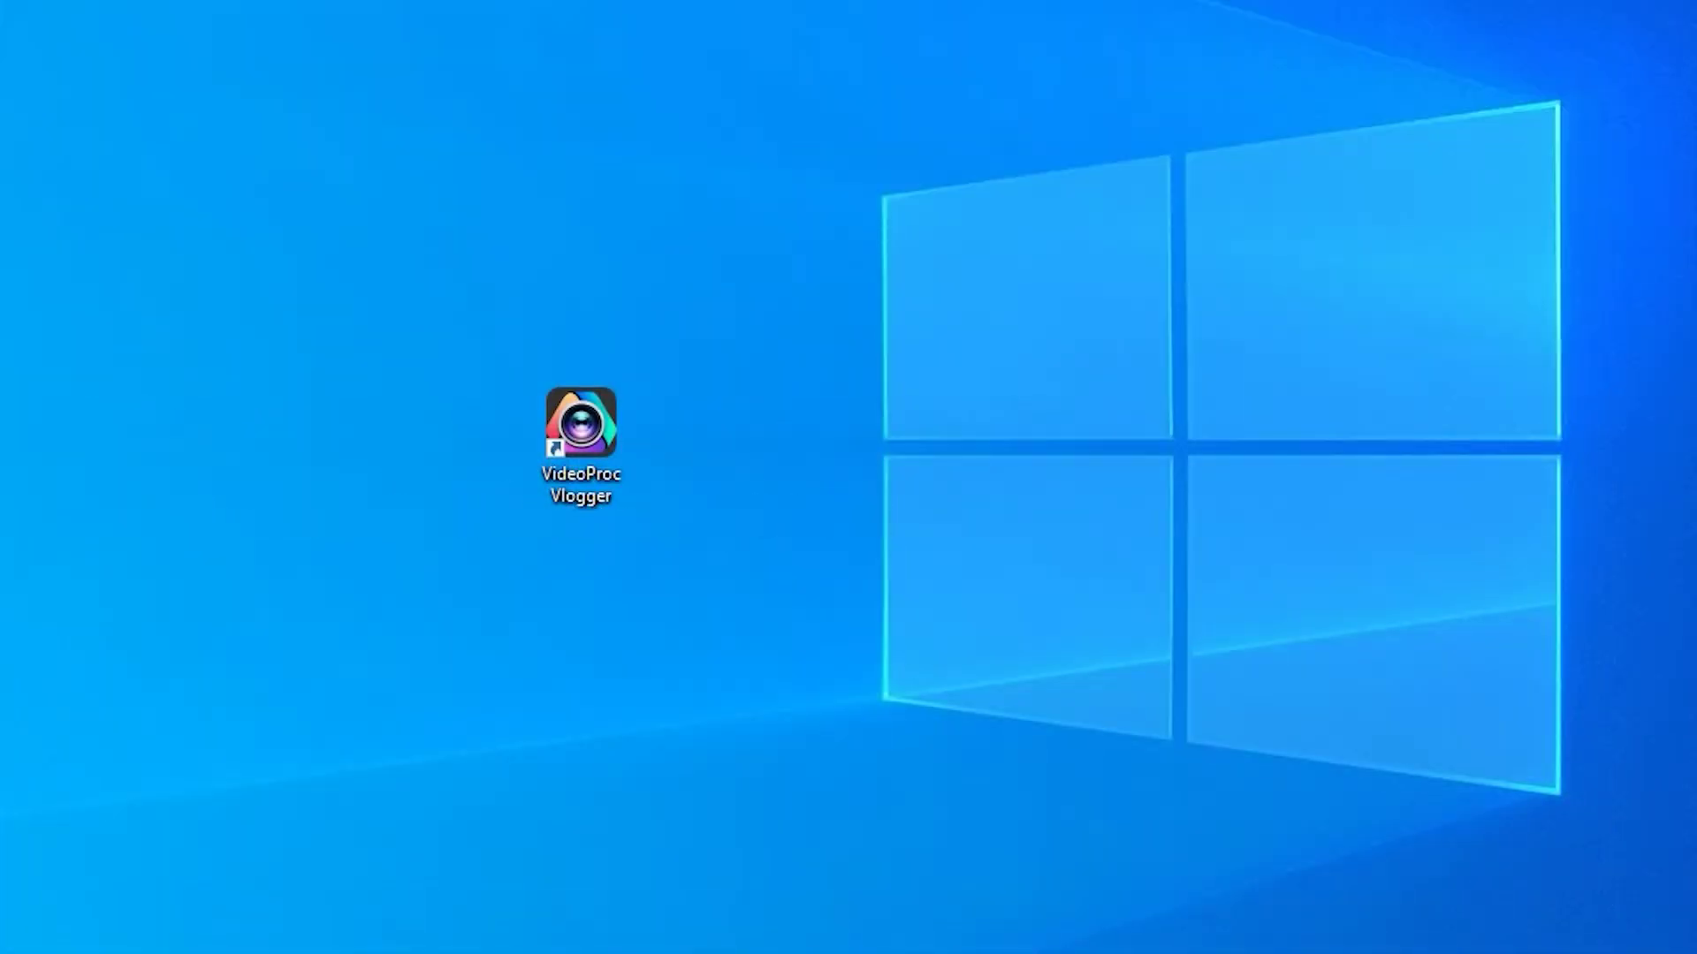
Launch VideoProc Vlogger and create a new project named 'Color Animation Effect'.
double_click(616, 426)
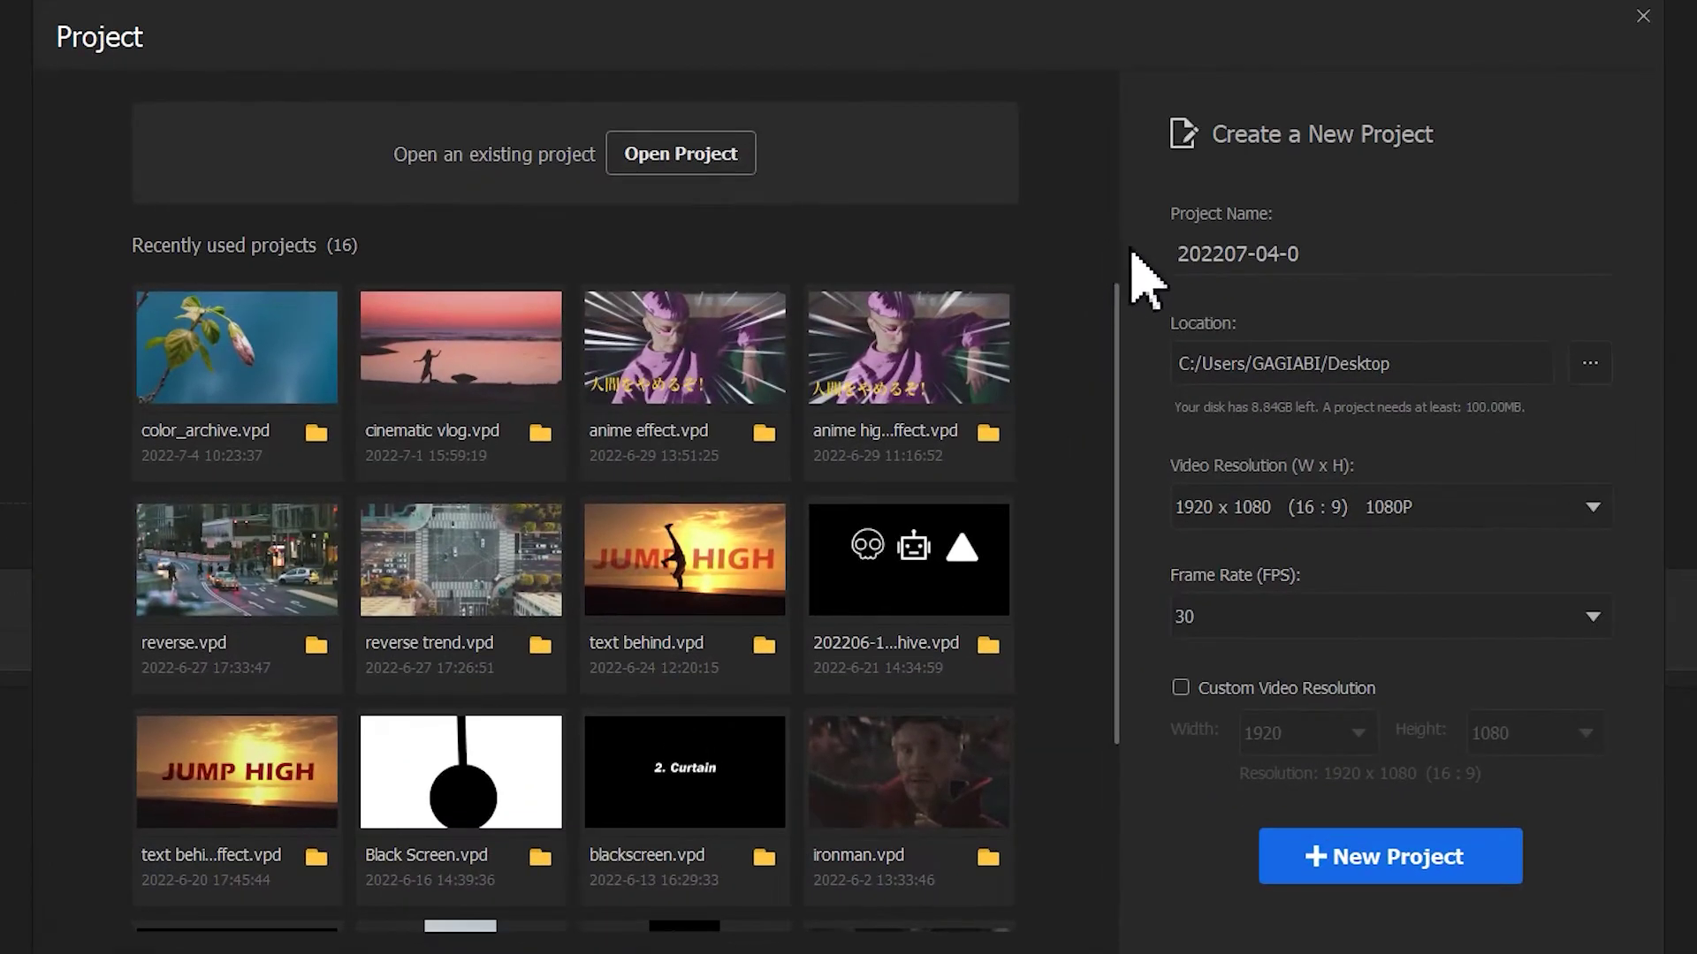
drag(1168, 254, 1348, 254)
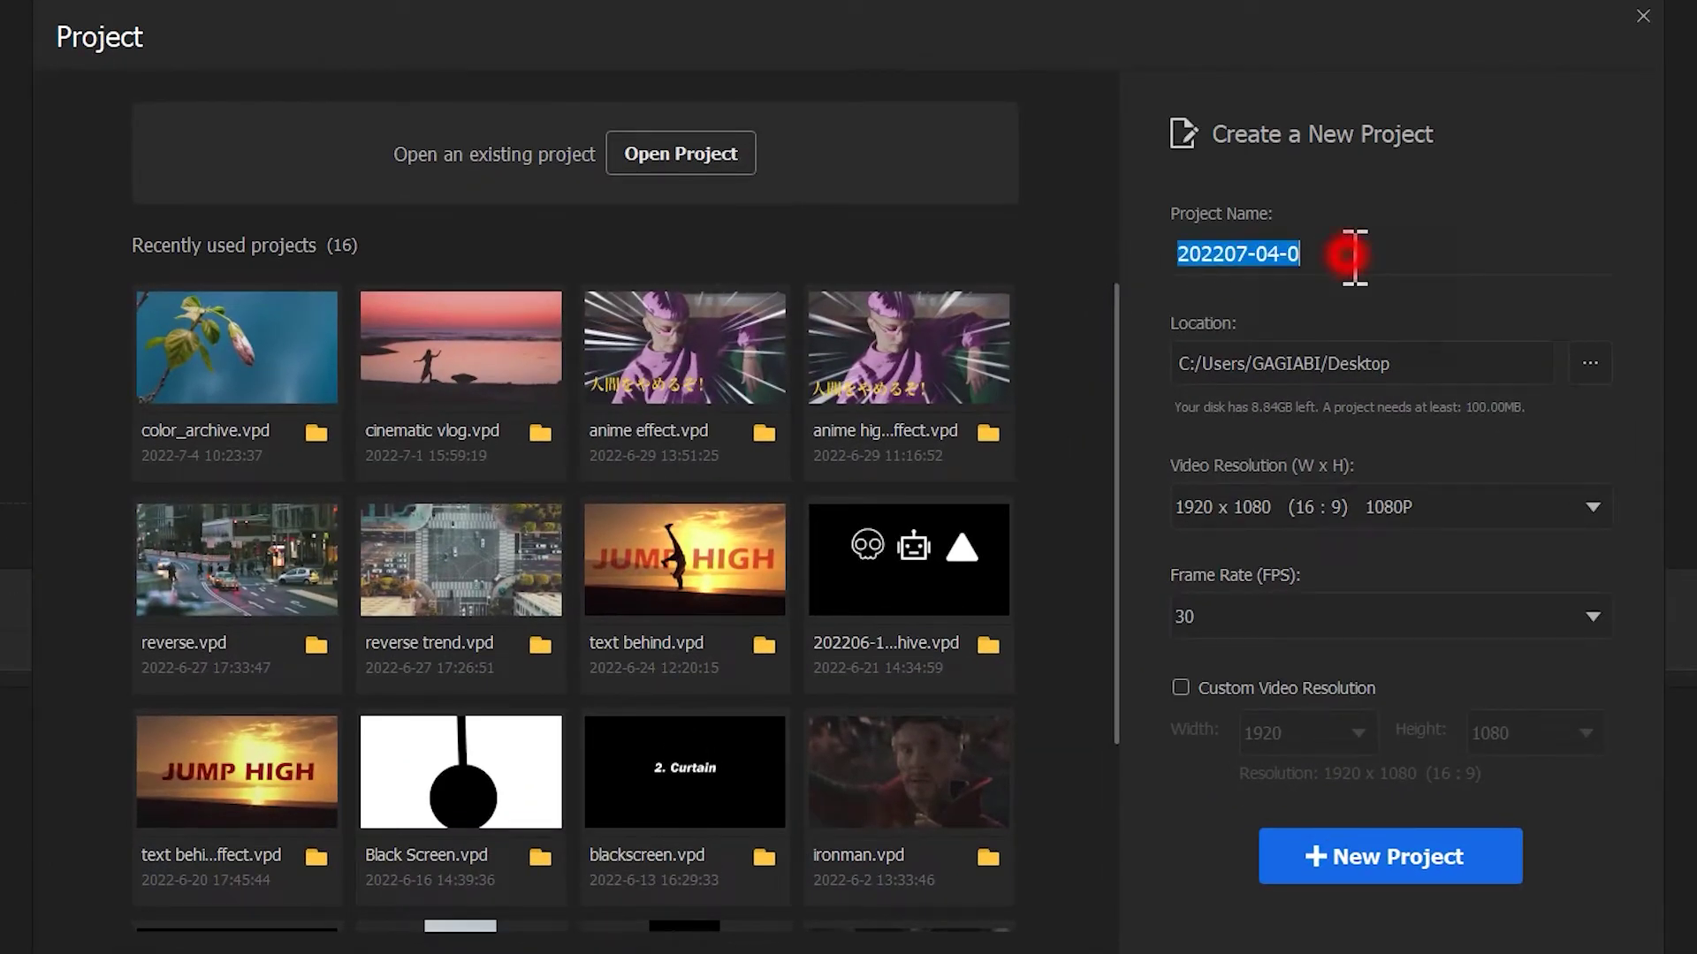
text(Color Animation Effect)
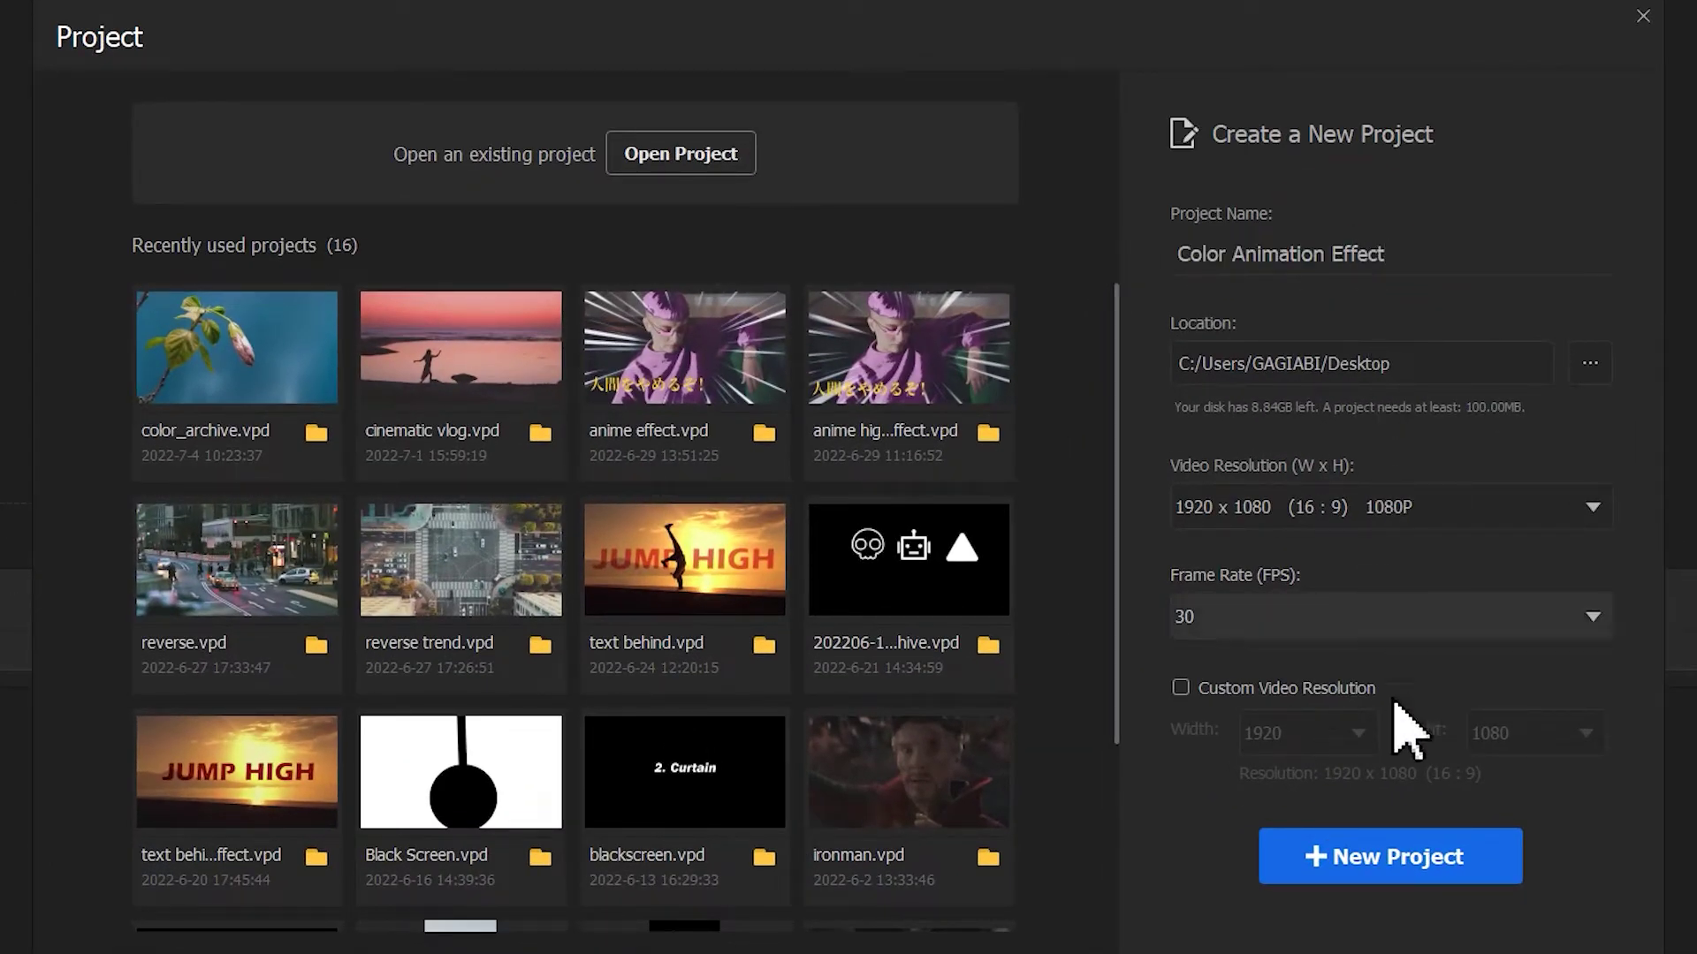
click(1401, 853)
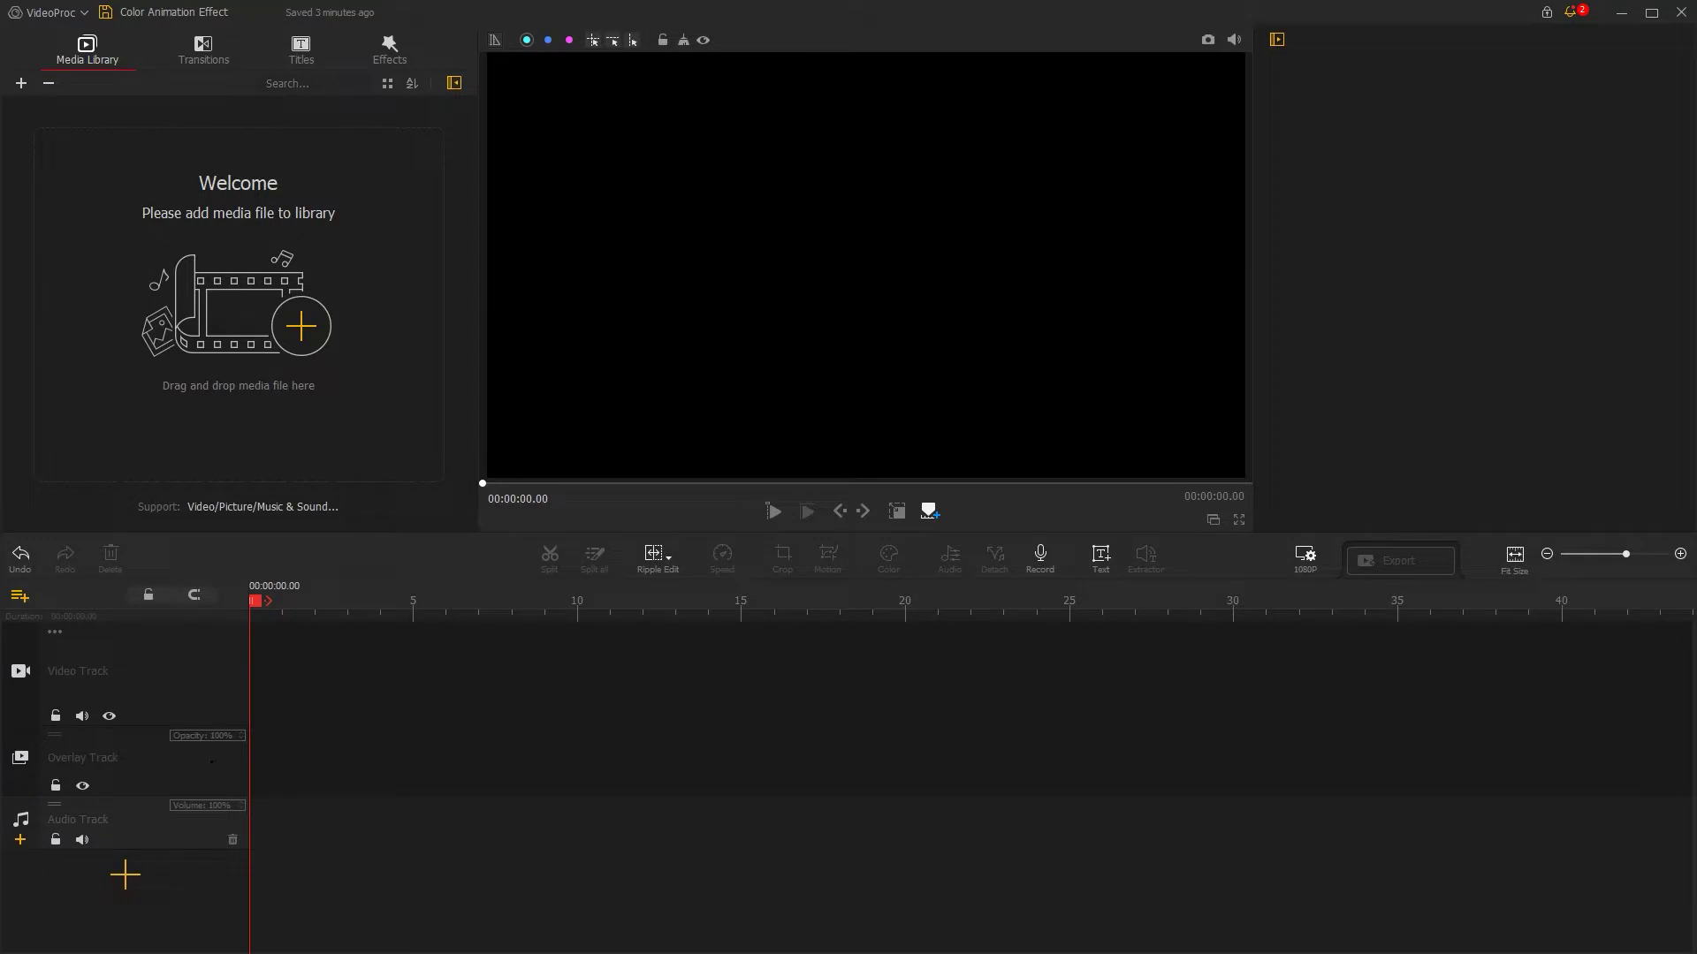
Import the clips and music, placing the music on Audio Track and Pexels Videos 3436, 2, 3 on Video Track.
drag(200, 600, 259, 345)
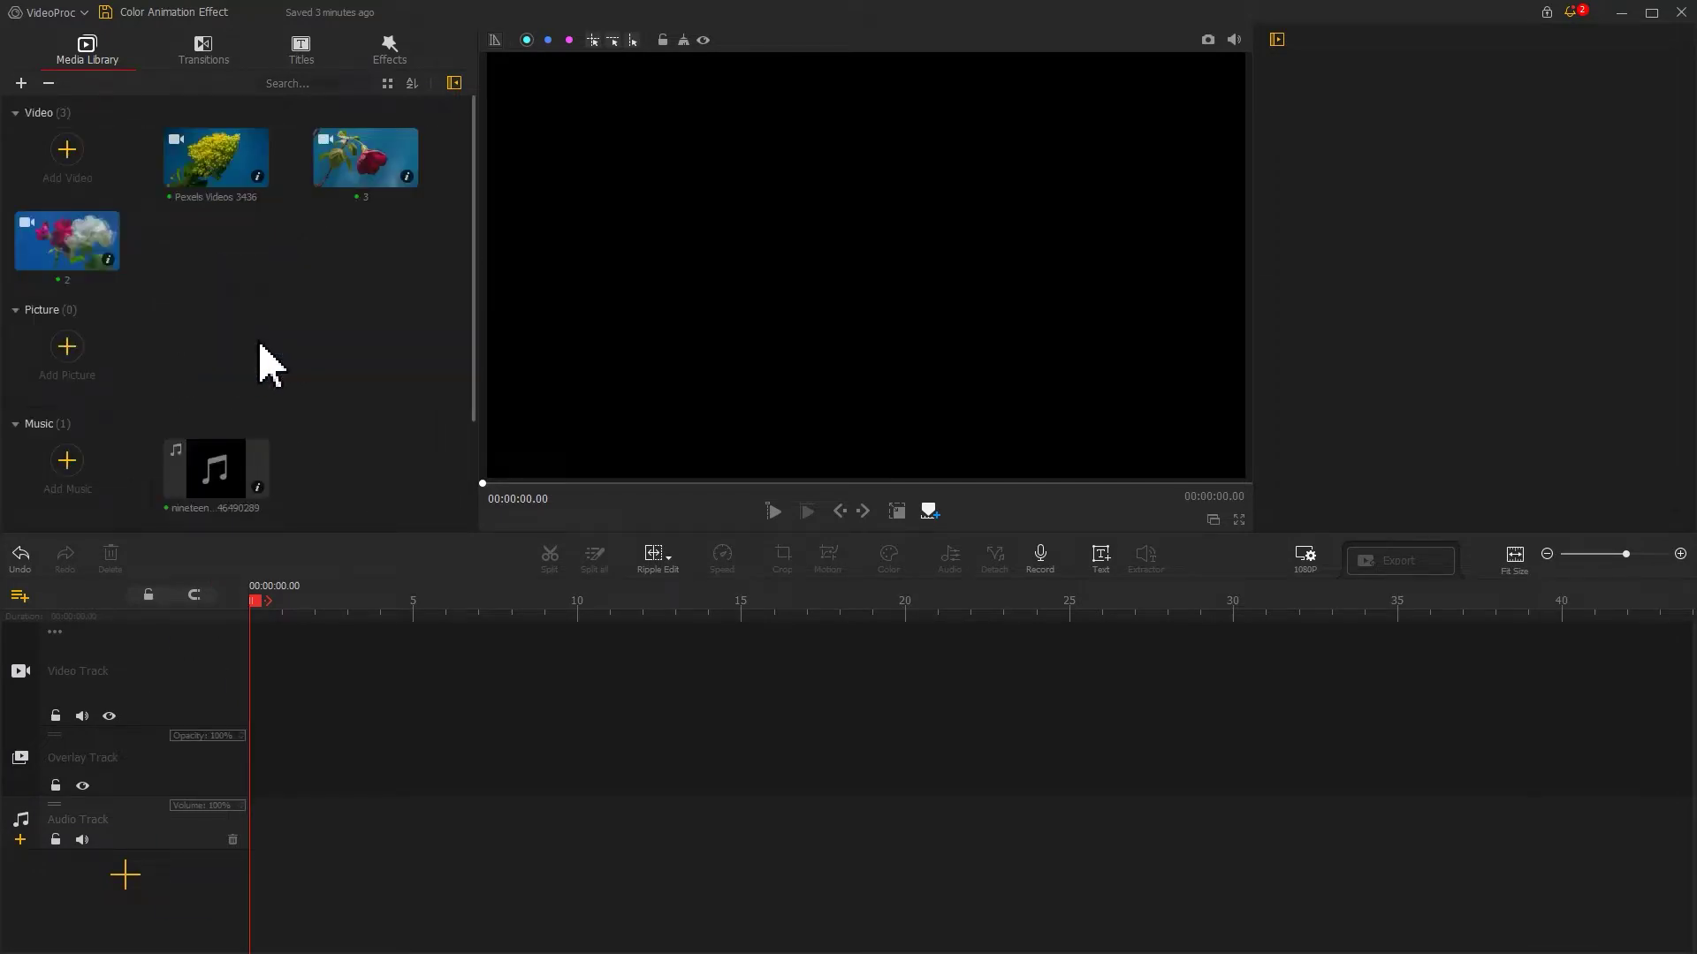
drag(220, 481, 221, 844)
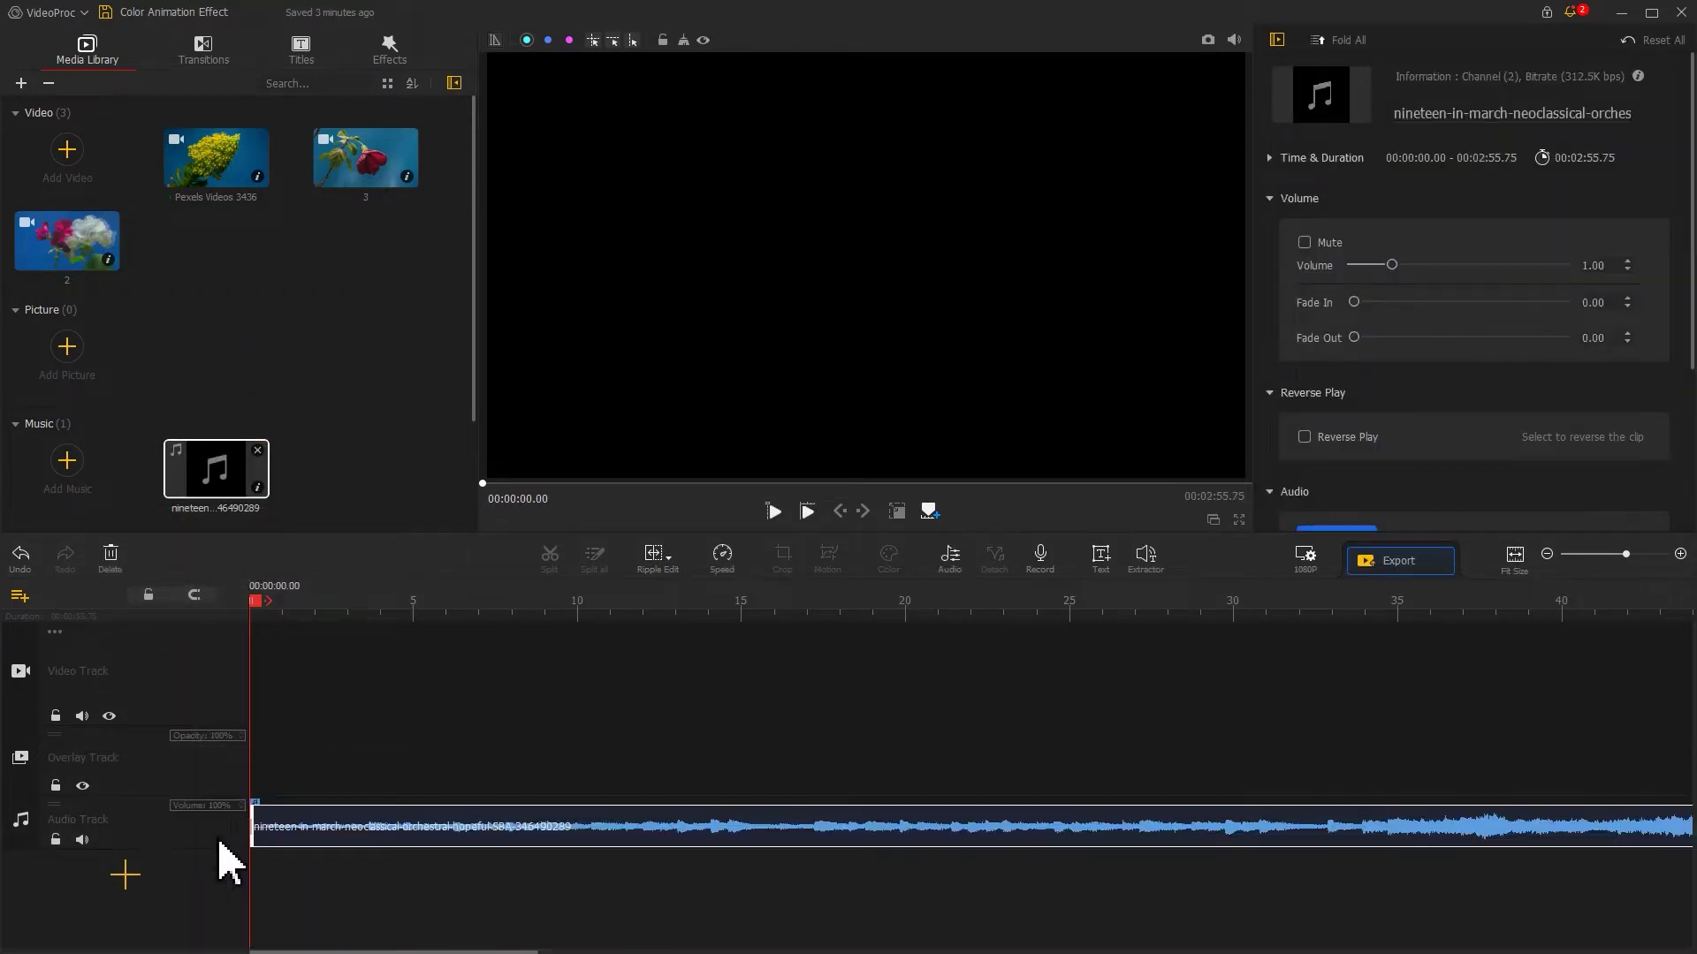
drag(240, 170, 257, 650)
drag(80, 243, 1063, 638)
drag(334, 182, 205, 658)
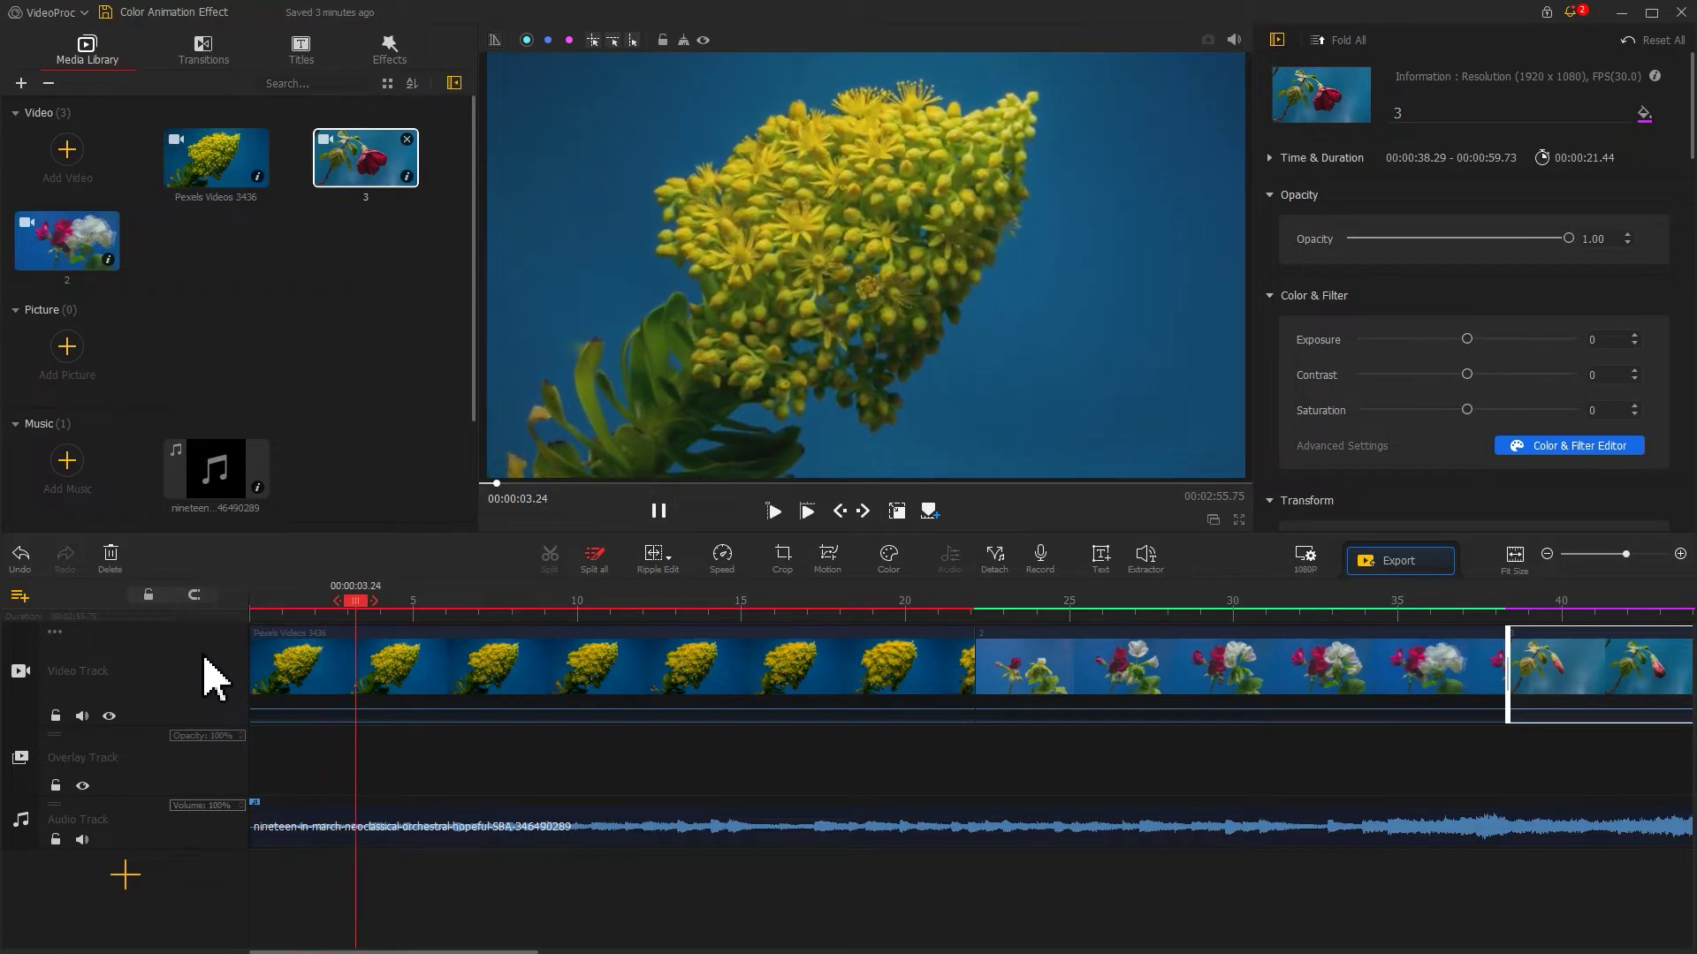
key(space)
Split the first flower clip at 00:00:03.80 and delete its right part.
drag(389, 600, 375, 600)
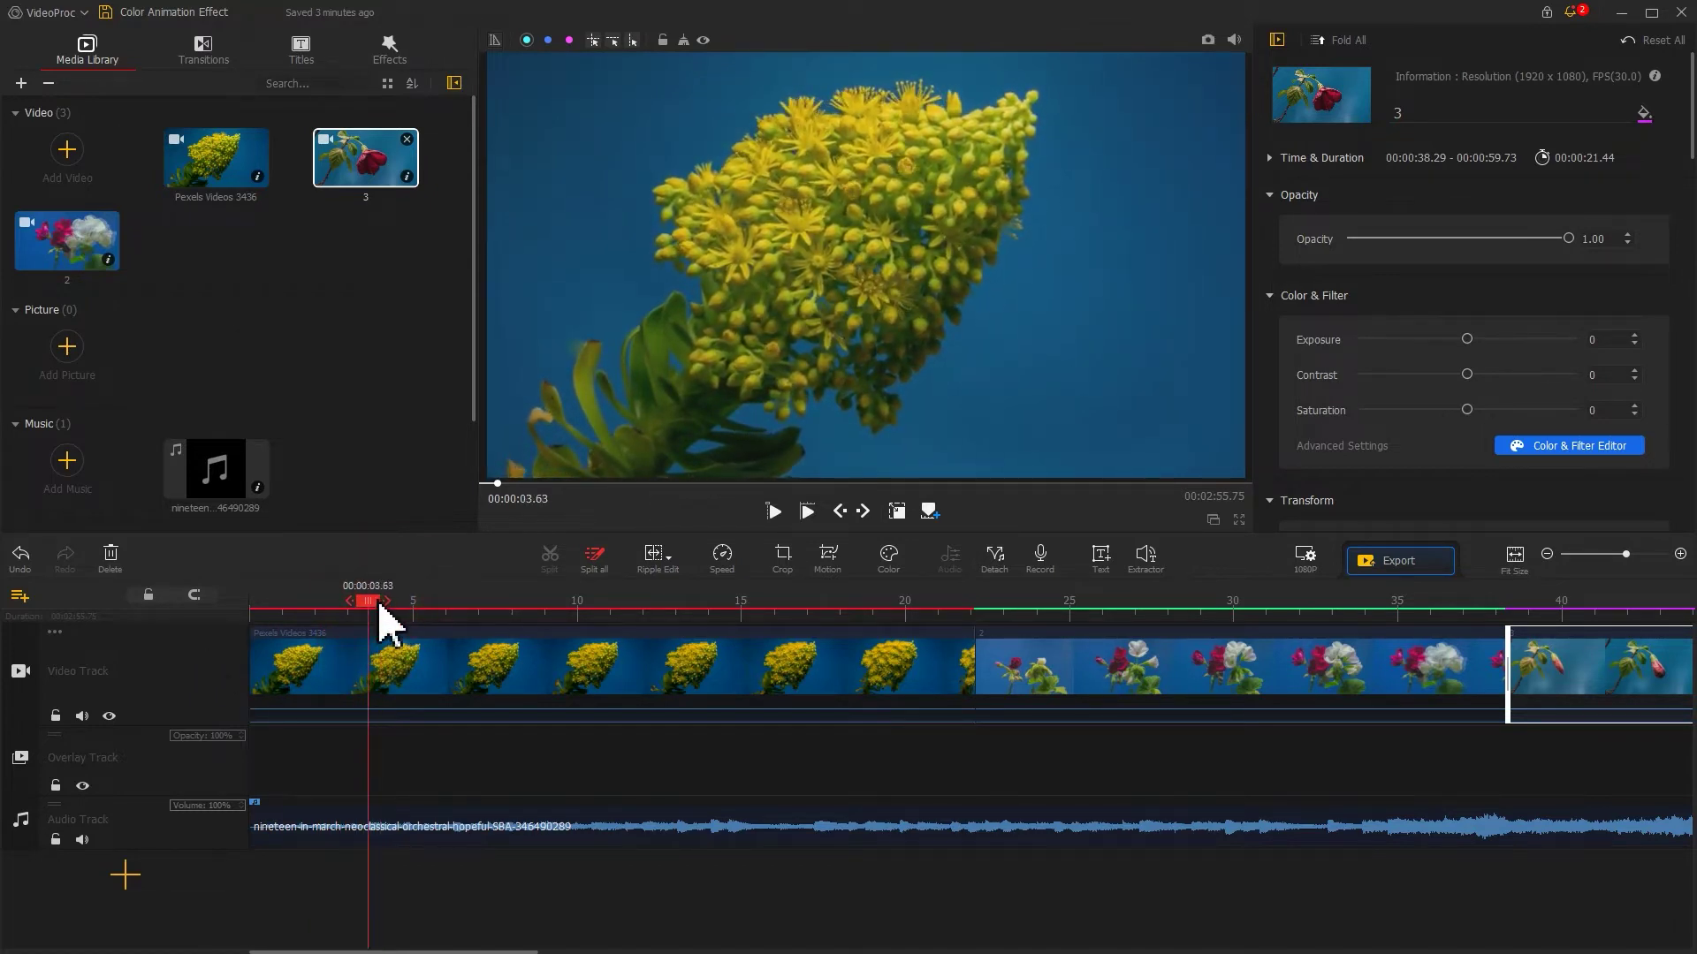
click(381, 658)
click(546, 562)
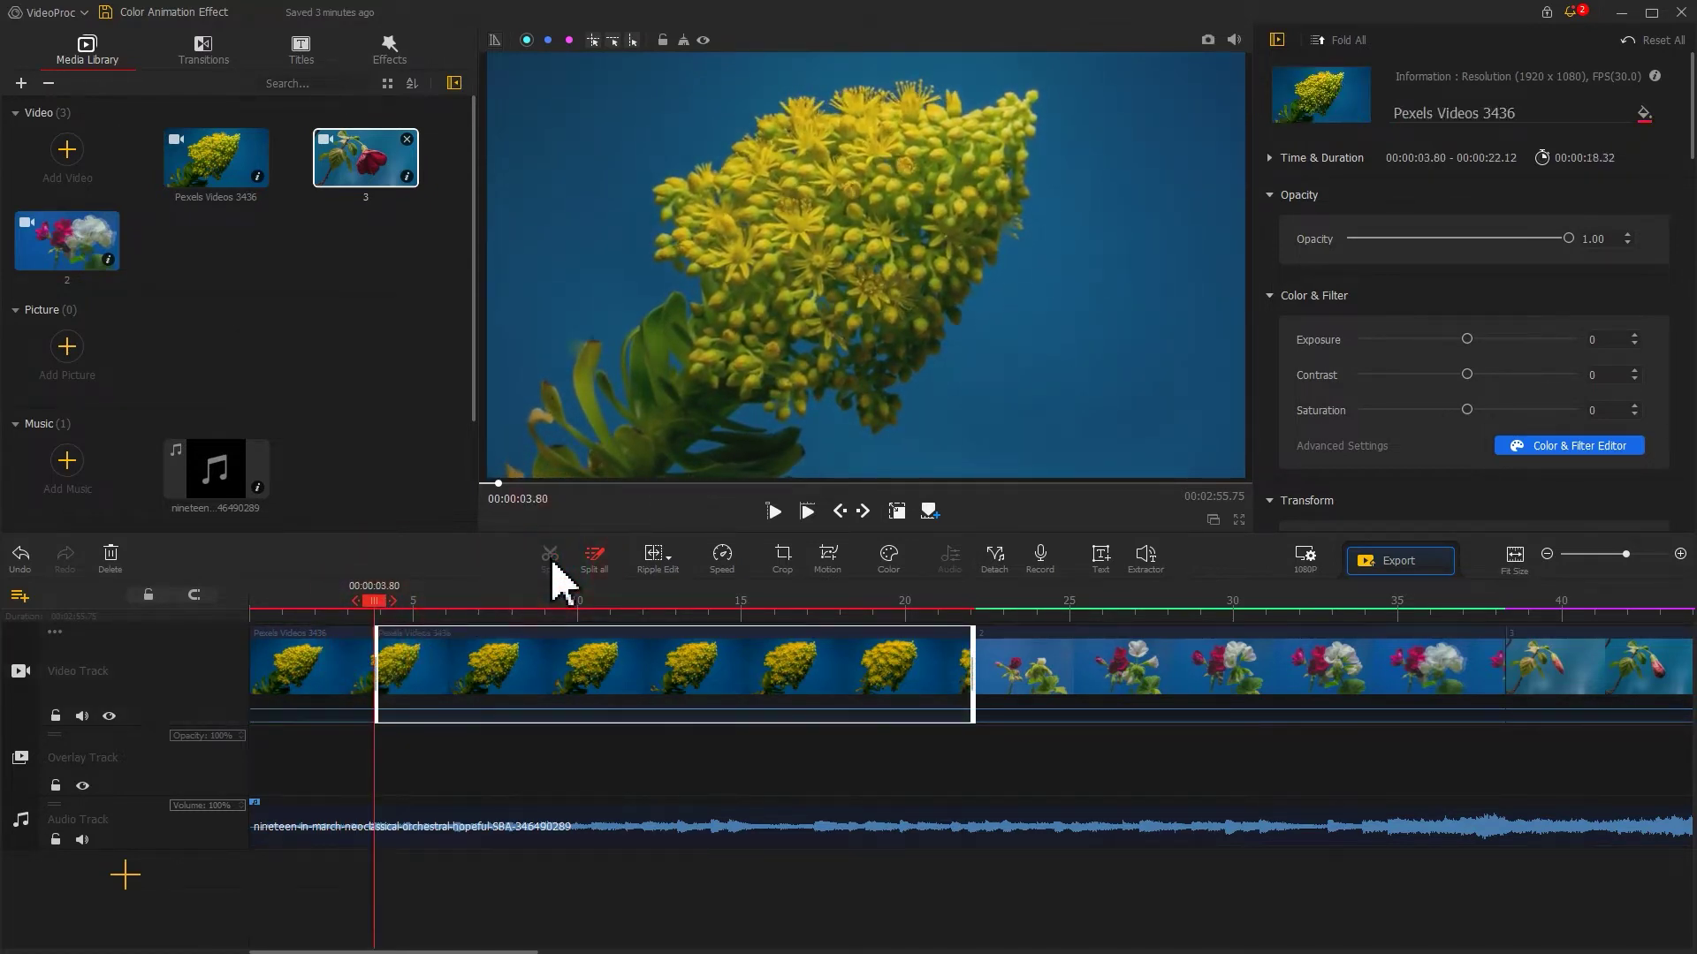
click(462, 688)
key(Delete)
click(365, 602)
Split clip 2 at the next cut point and delete its leftover part.
key(space)
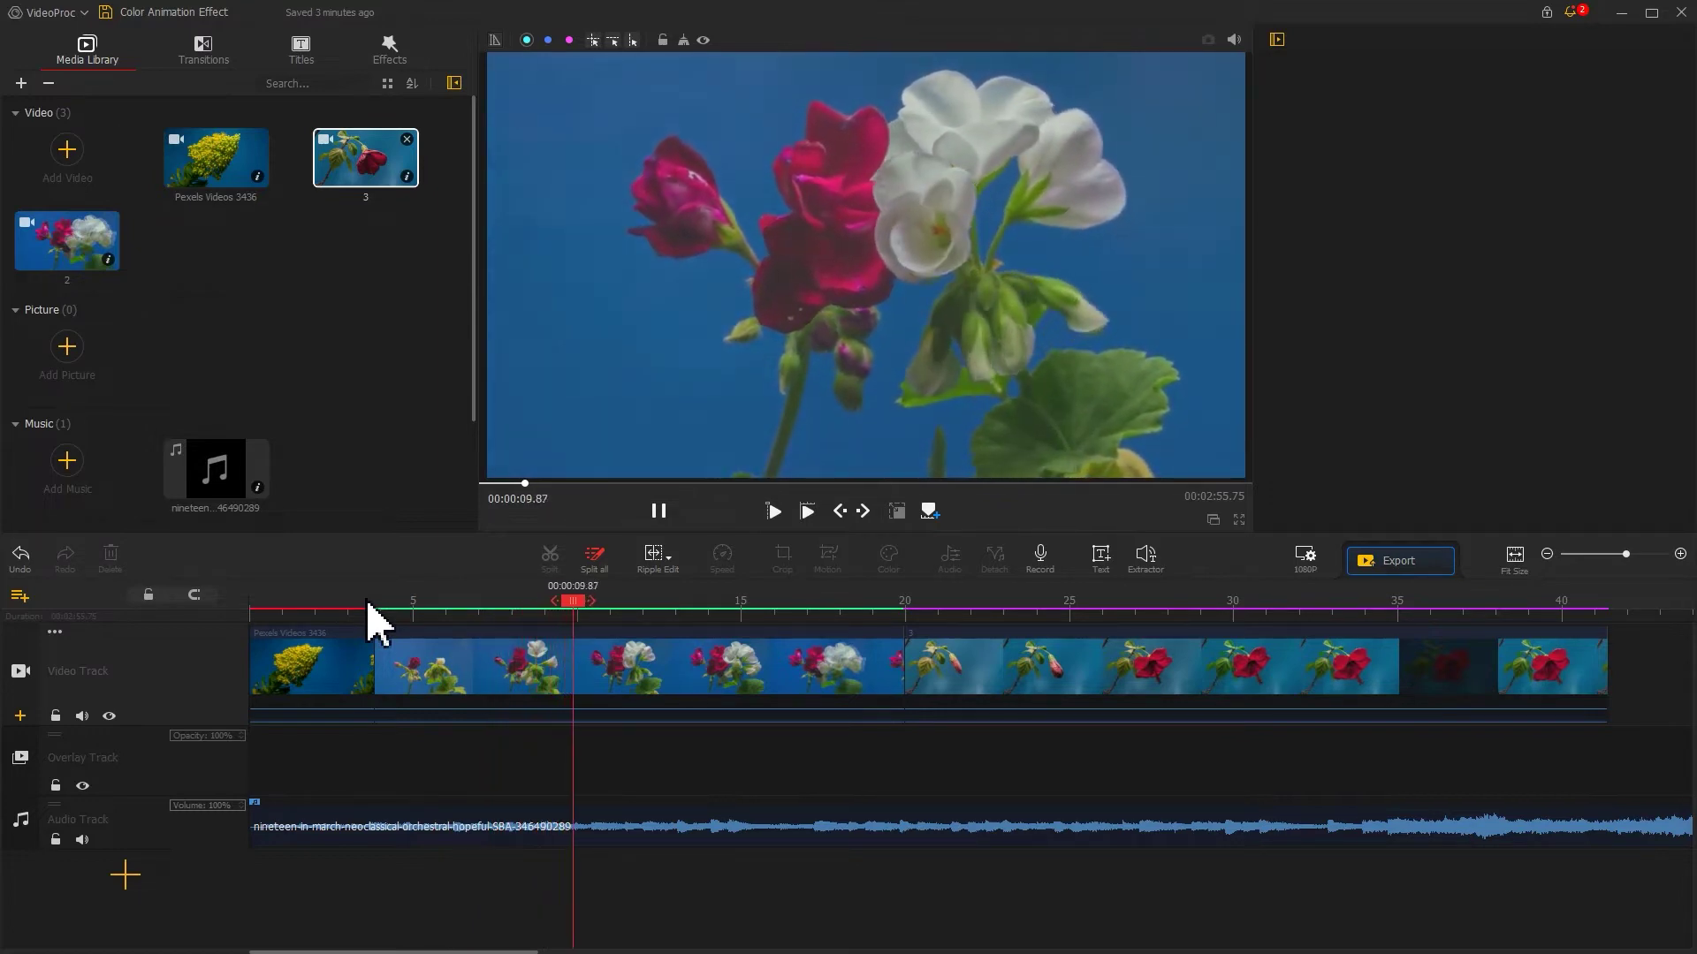
key(space)
click(592, 636)
click(550, 559)
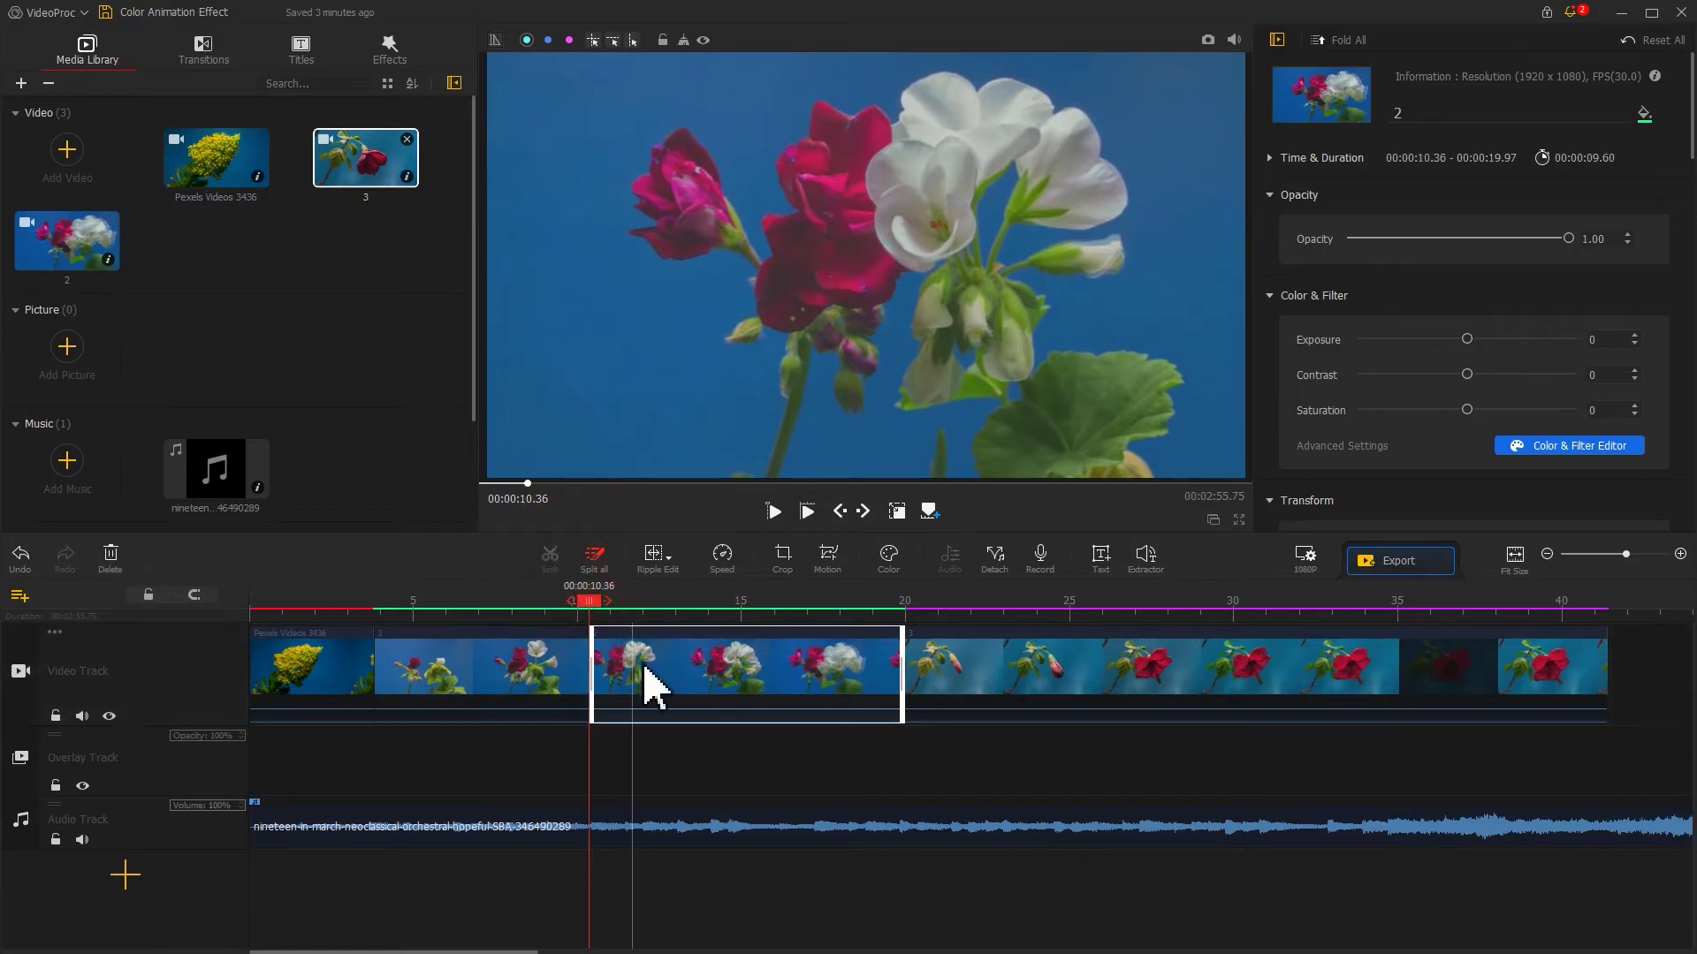
key(Delete)
Trim clip 3 and cut the music so both end at 00:00:22.80.
click(592, 609)
drag(1294, 667, 1002, 672)
click(1001, 826)
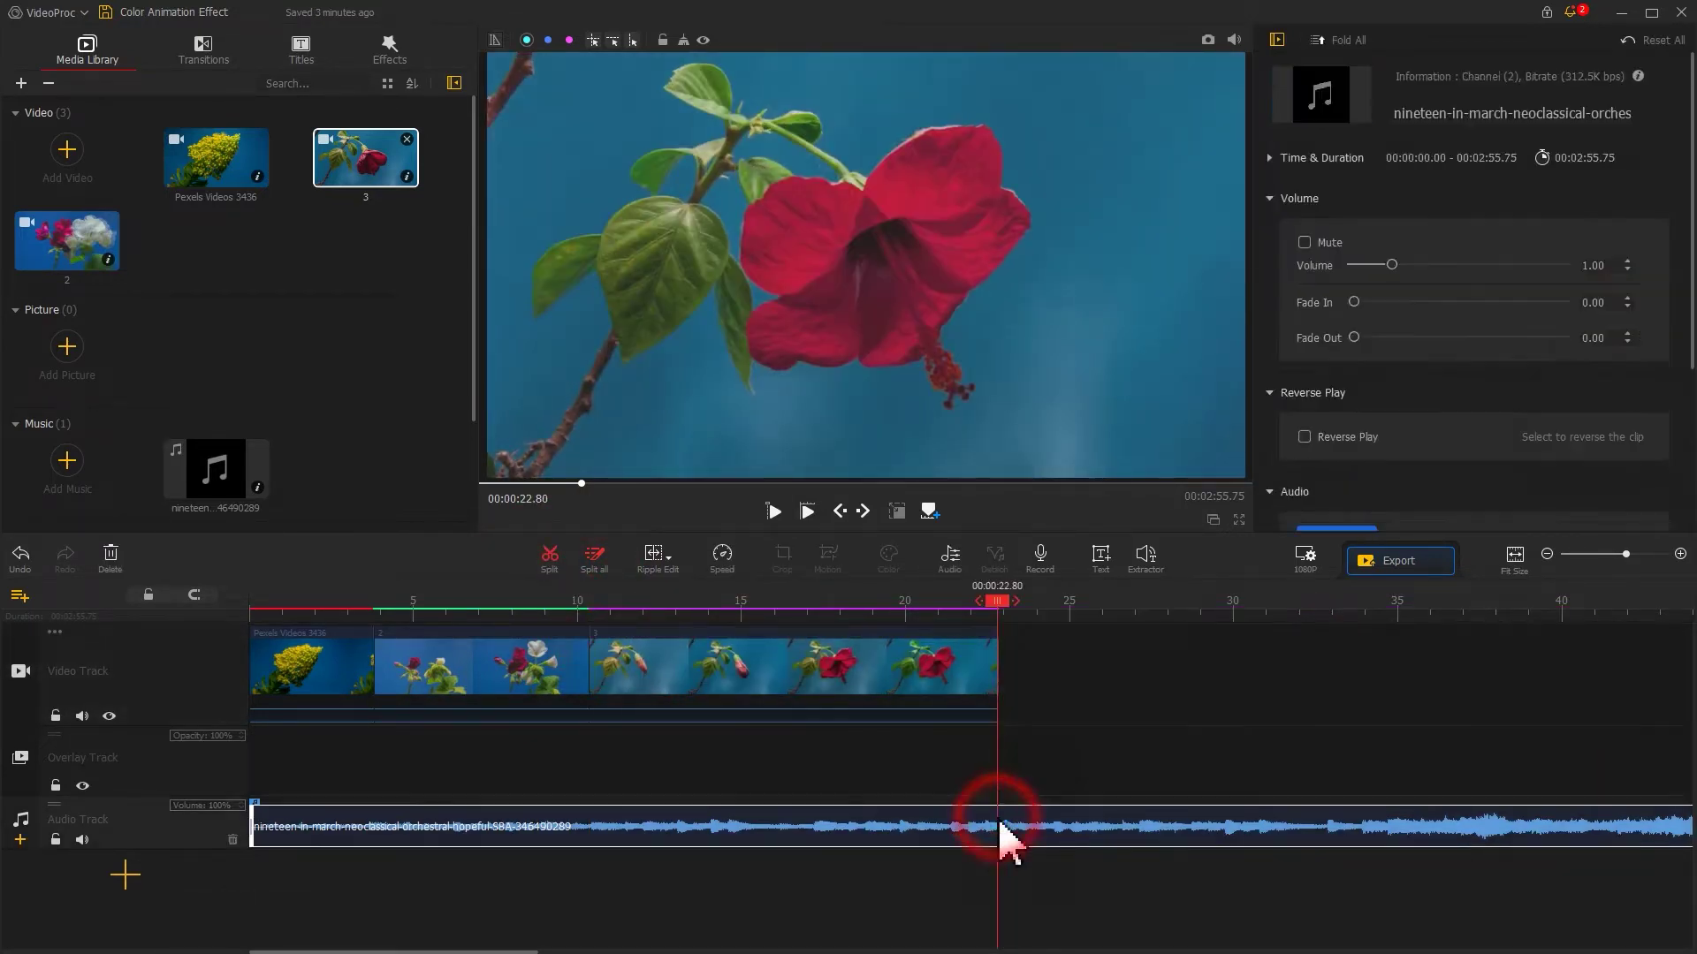
click(549, 559)
click(1054, 831)
key(Delete)
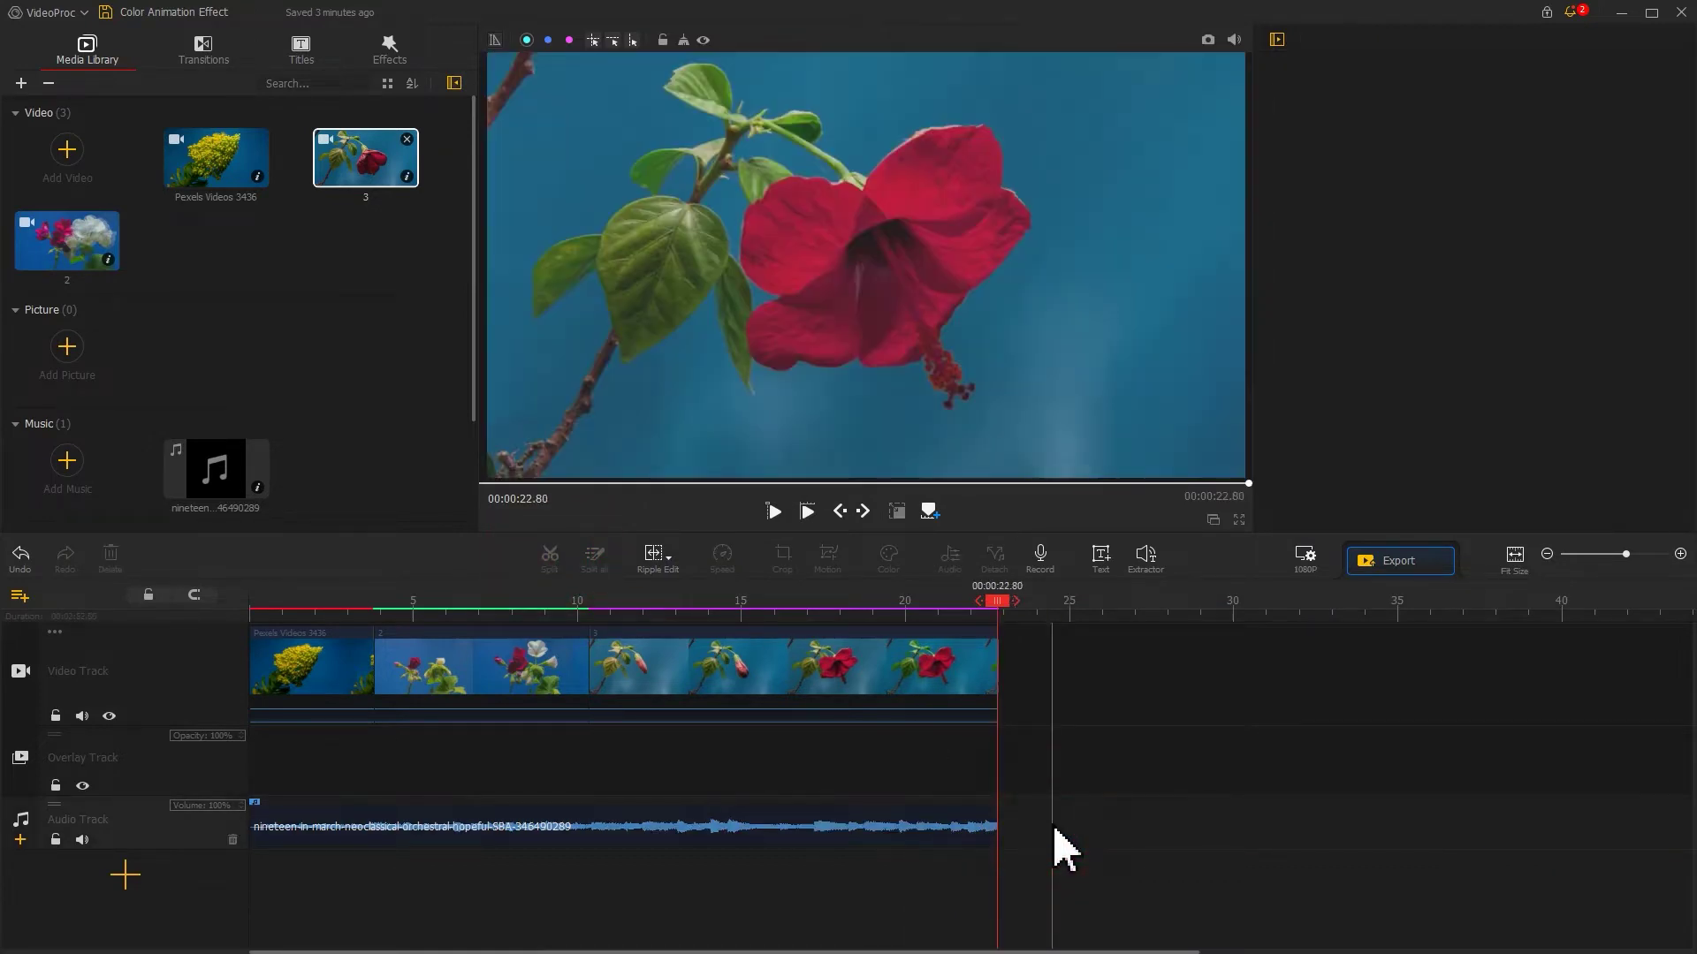
click(253, 596)
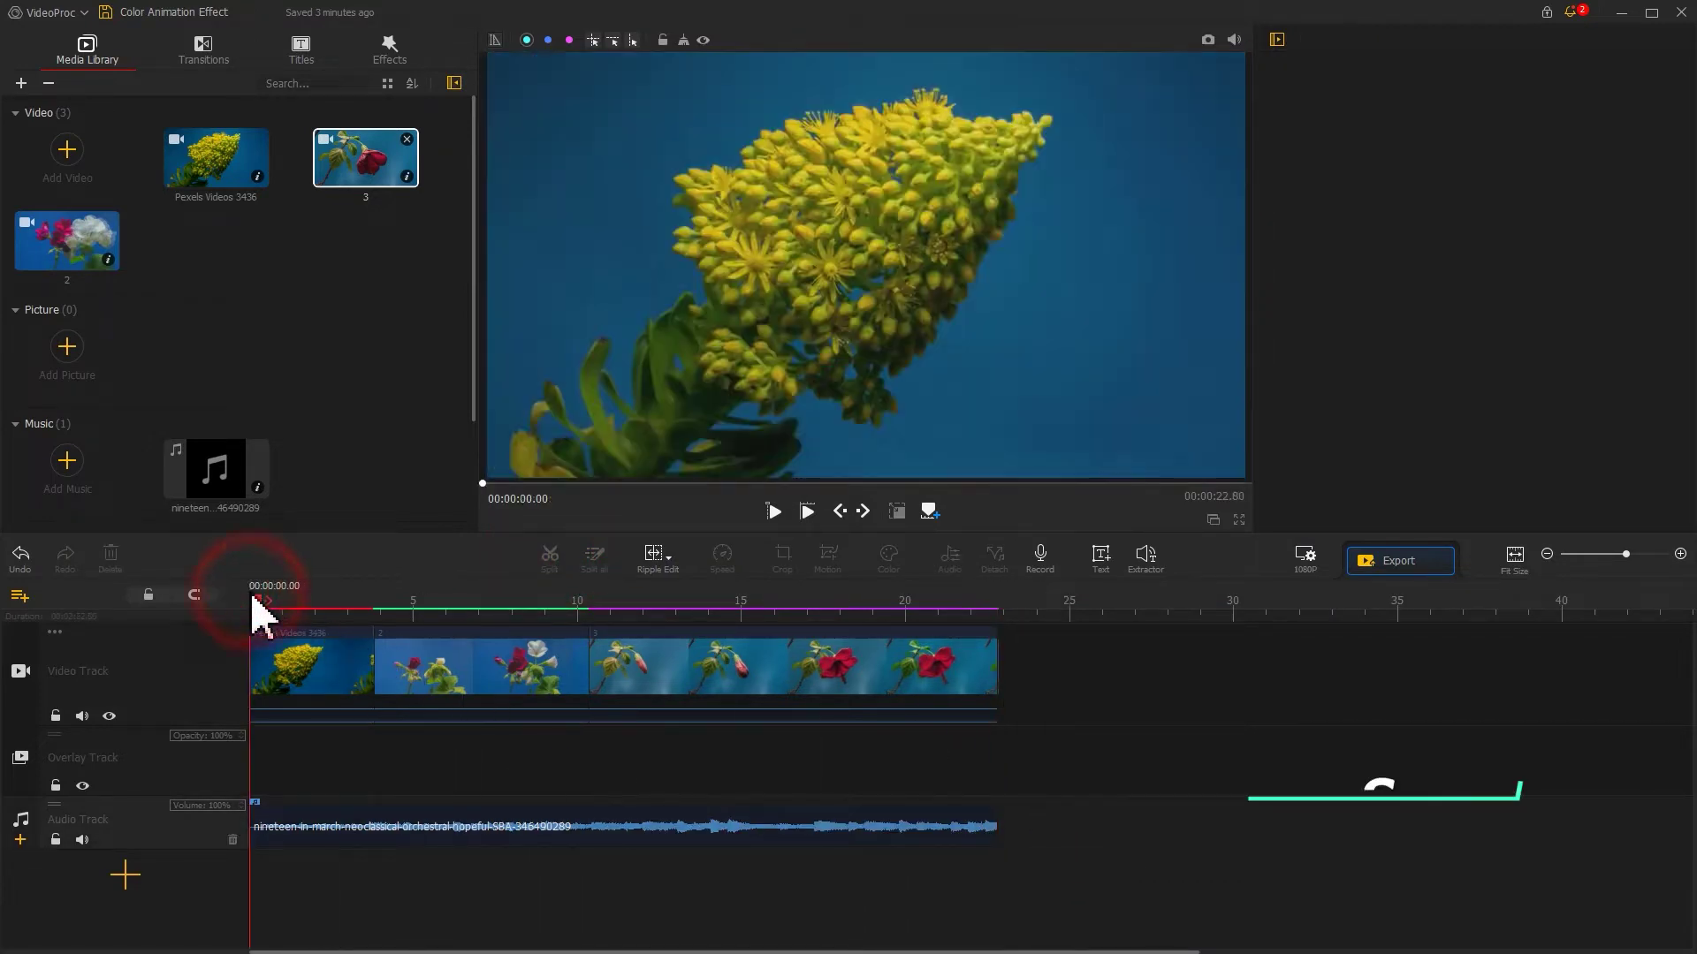
Play the music to locate the beats at 00:00:01.33 and 00:00:02.13.
key(space)
key(space)
drag(309, 618, 303, 613)
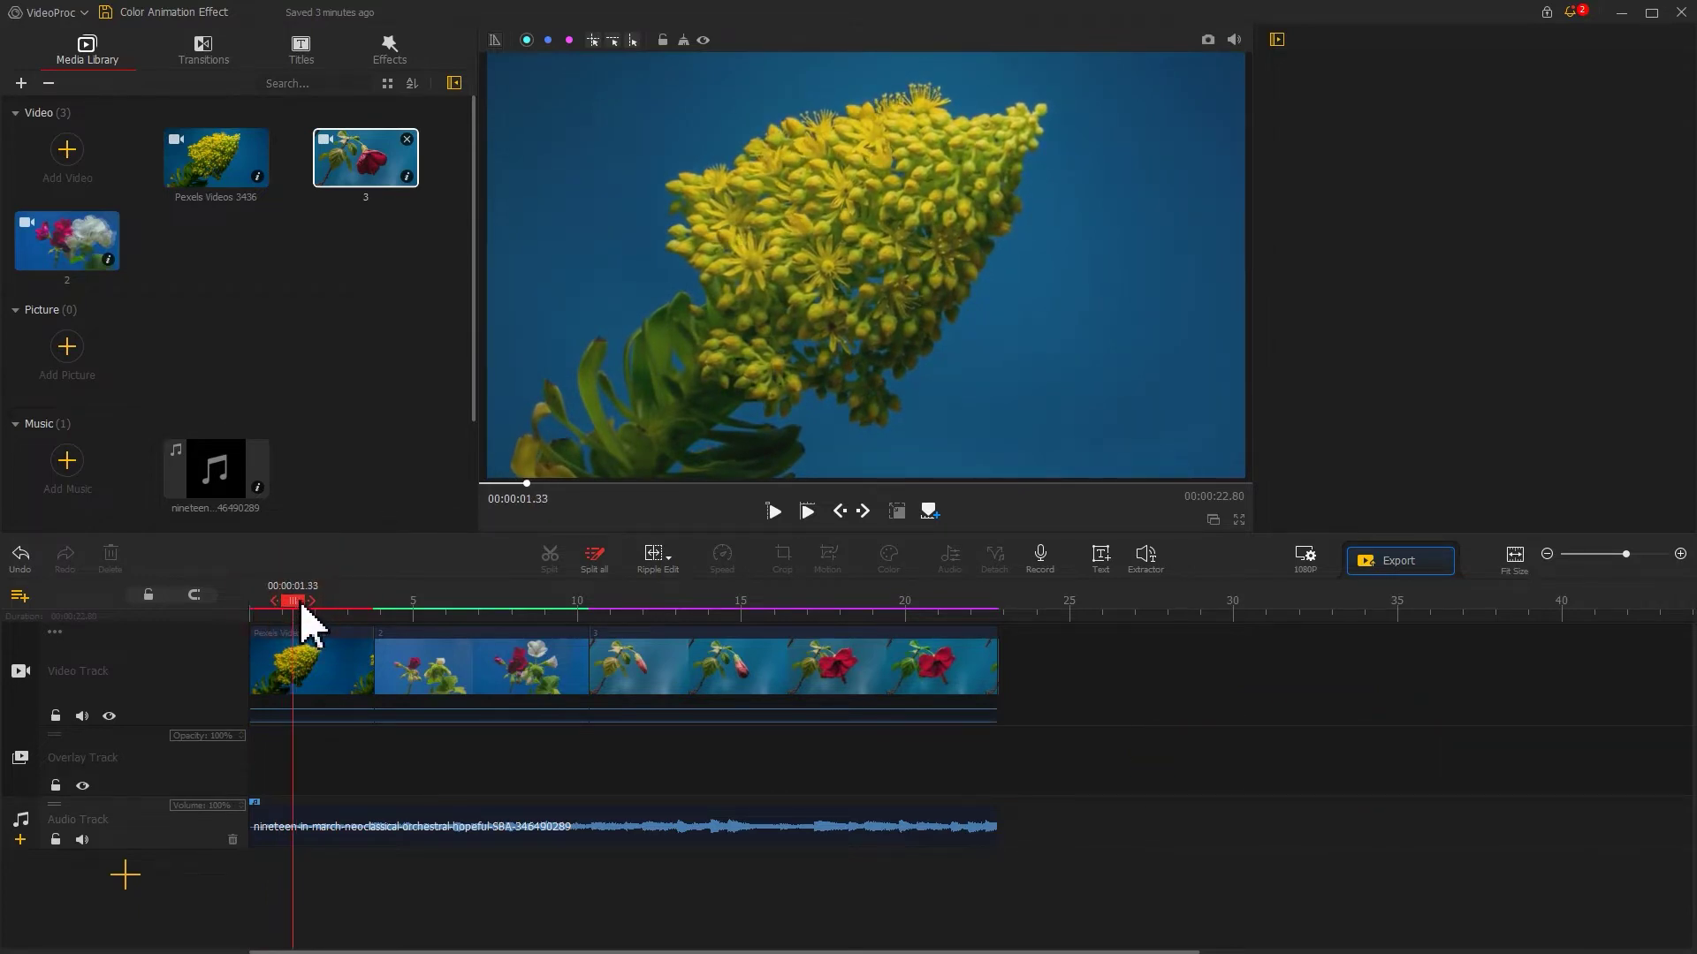
click(299, 831)
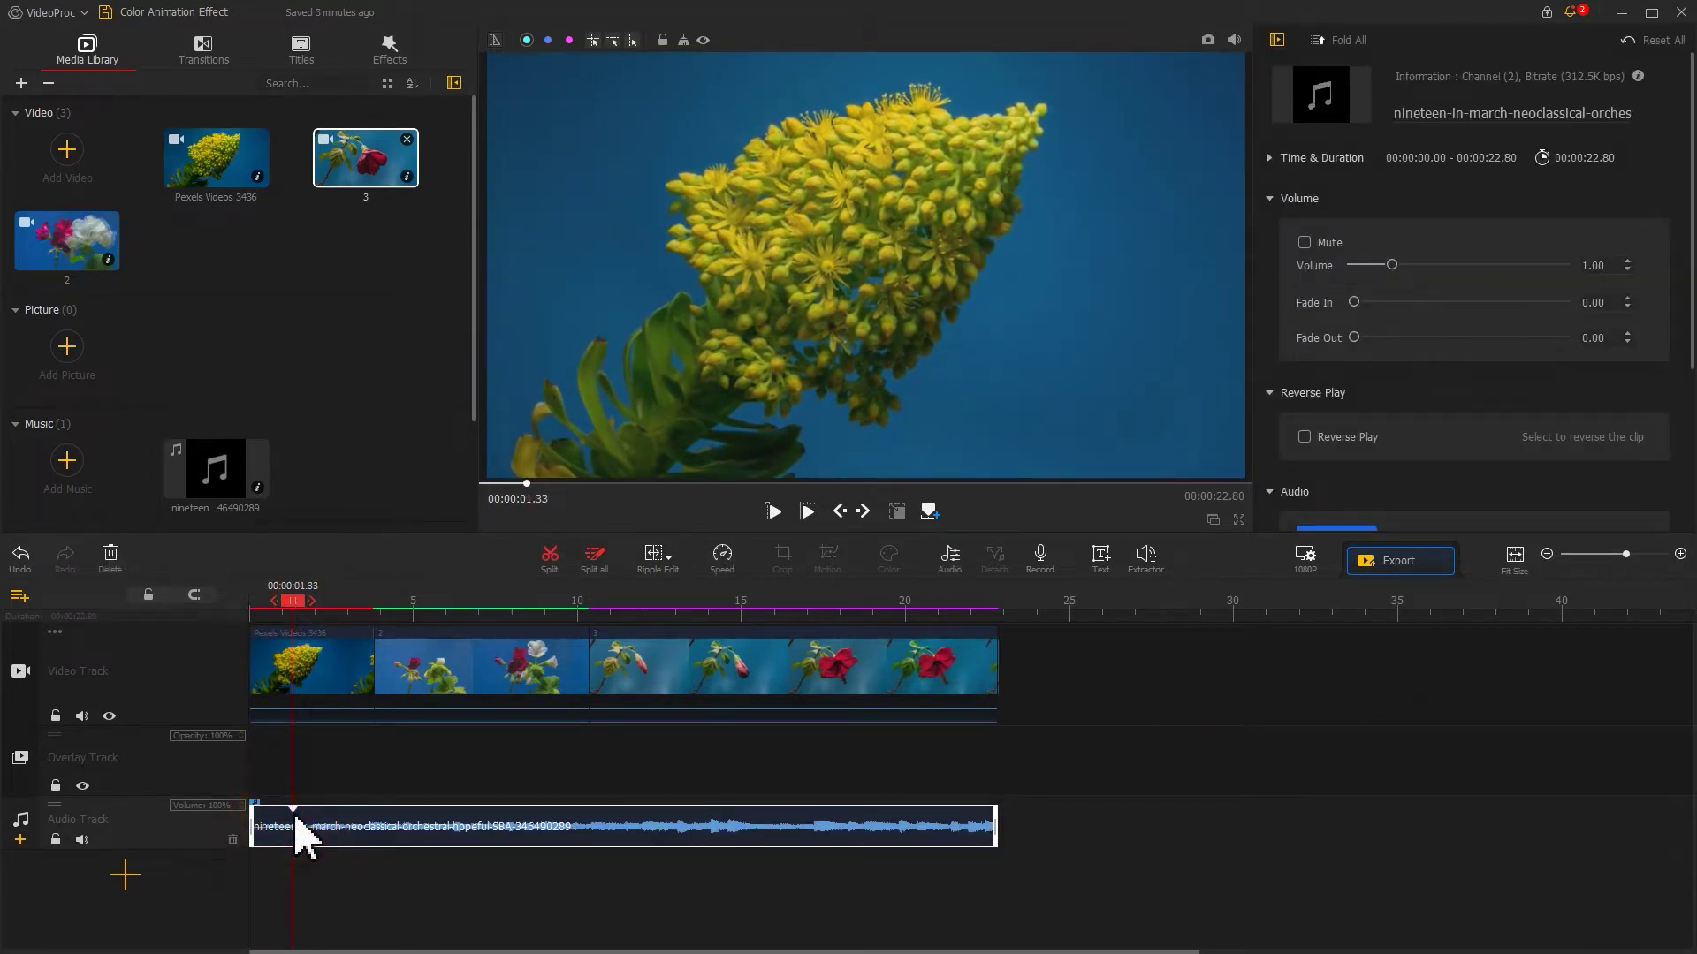
key(space)
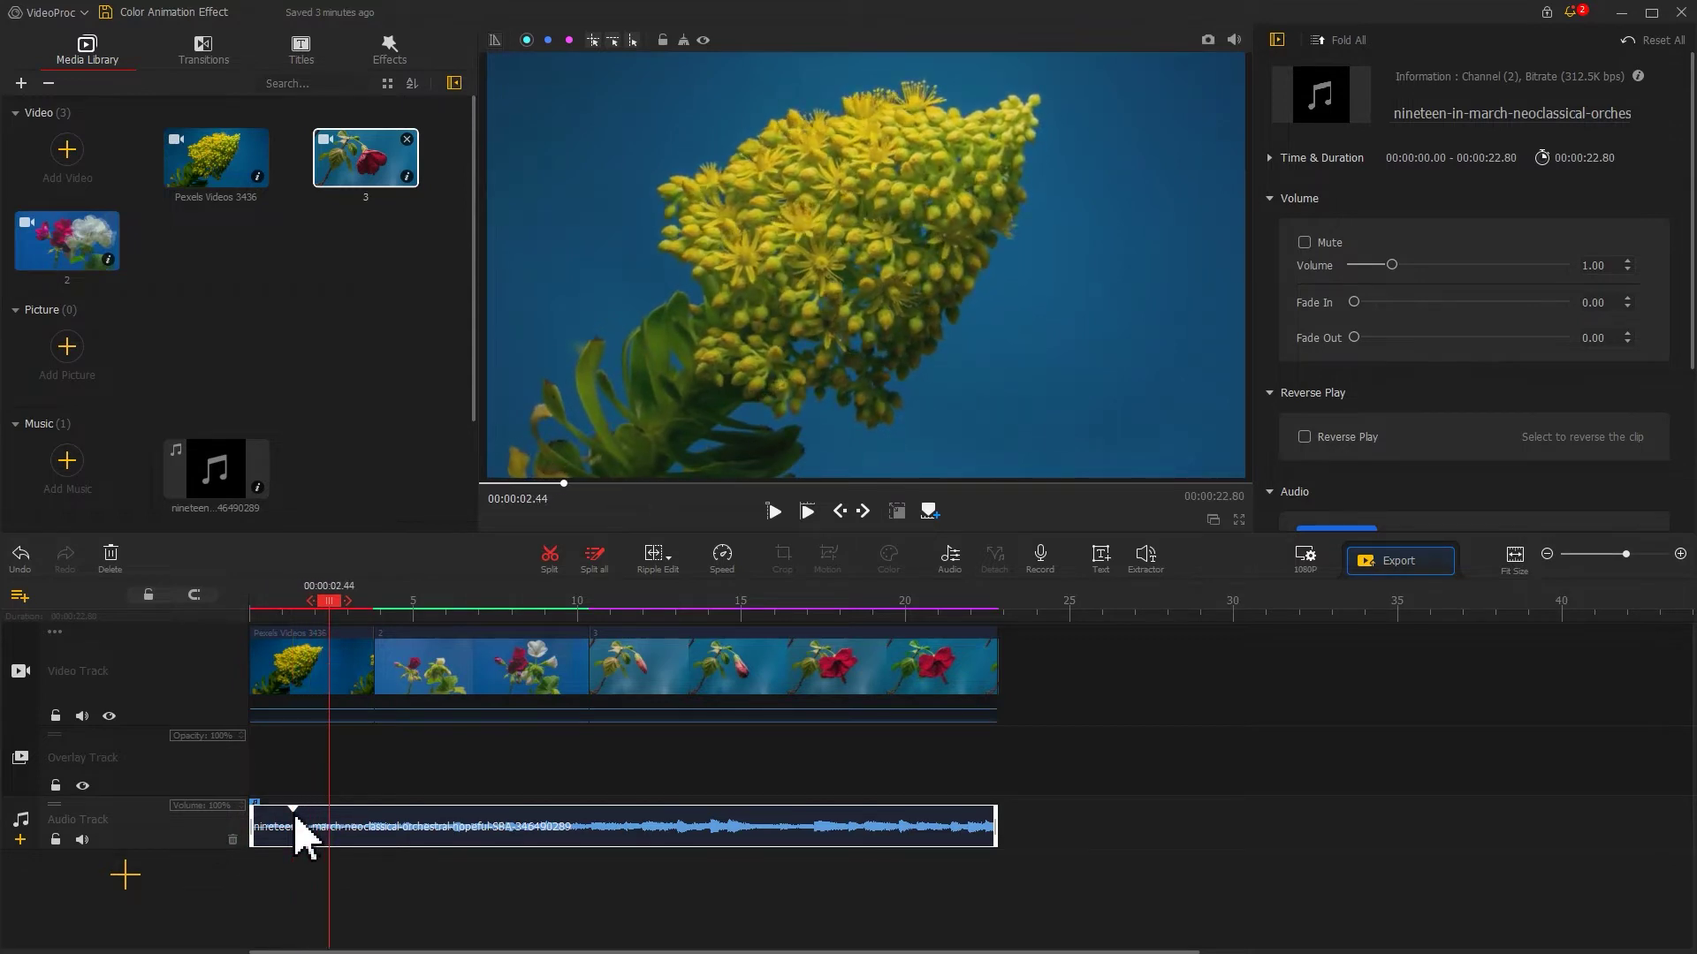
drag(335, 616, 296, 628)
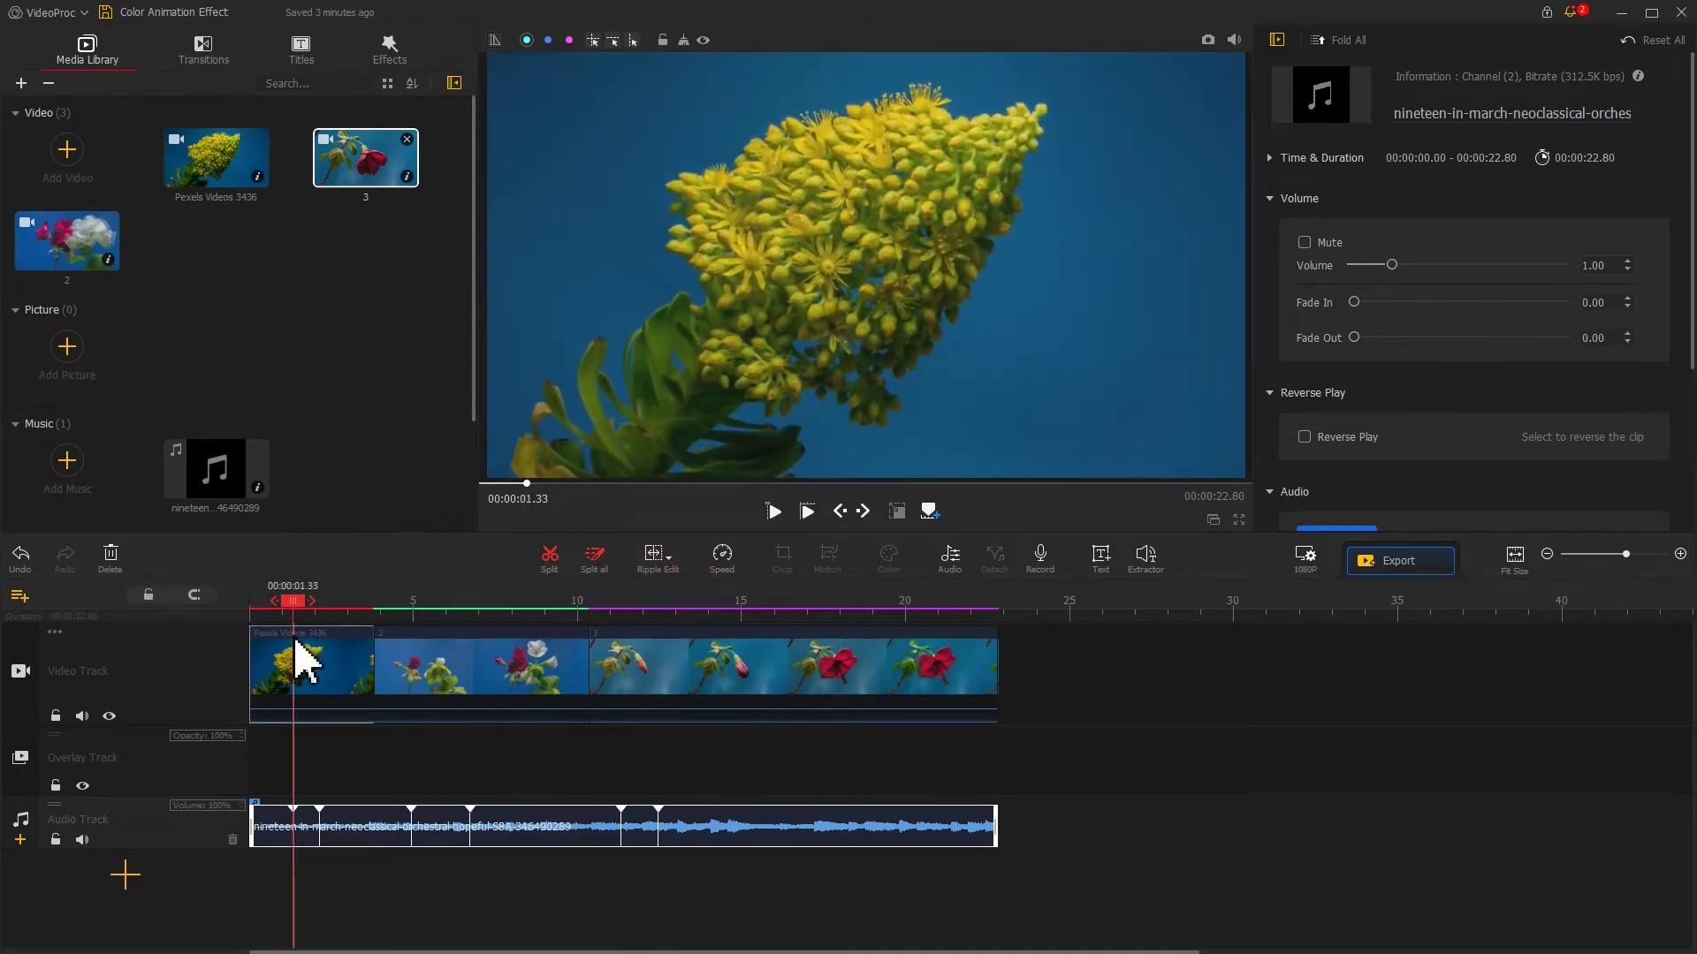
Split the first flower clip at the 00:00:01.33 and 00:00:02.13 beats.
click(296, 643)
click(550, 559)
drag(311, 616, 321, 613)
click(550, 559)
click(409, 600)
Split the video track at the 4.93, 6.73, 11.33 and 12.46 second beats.
click(550, 558)
drag(411, 603, 469, 603)
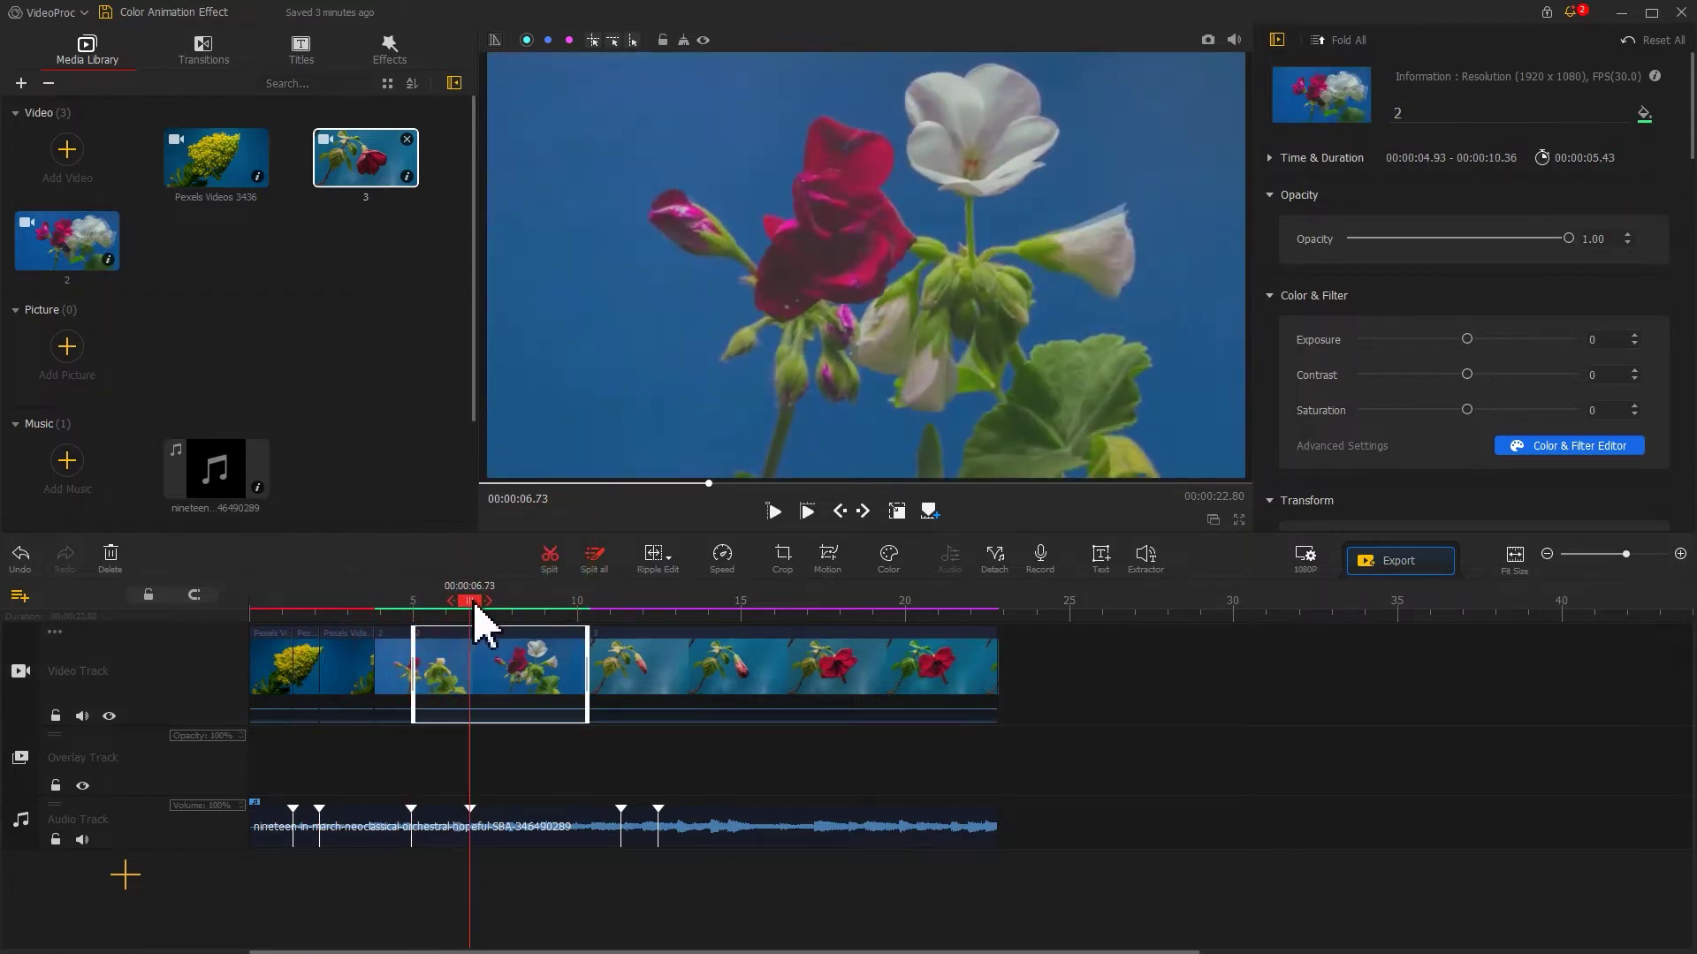
click(547, 566)
click(622, 658)
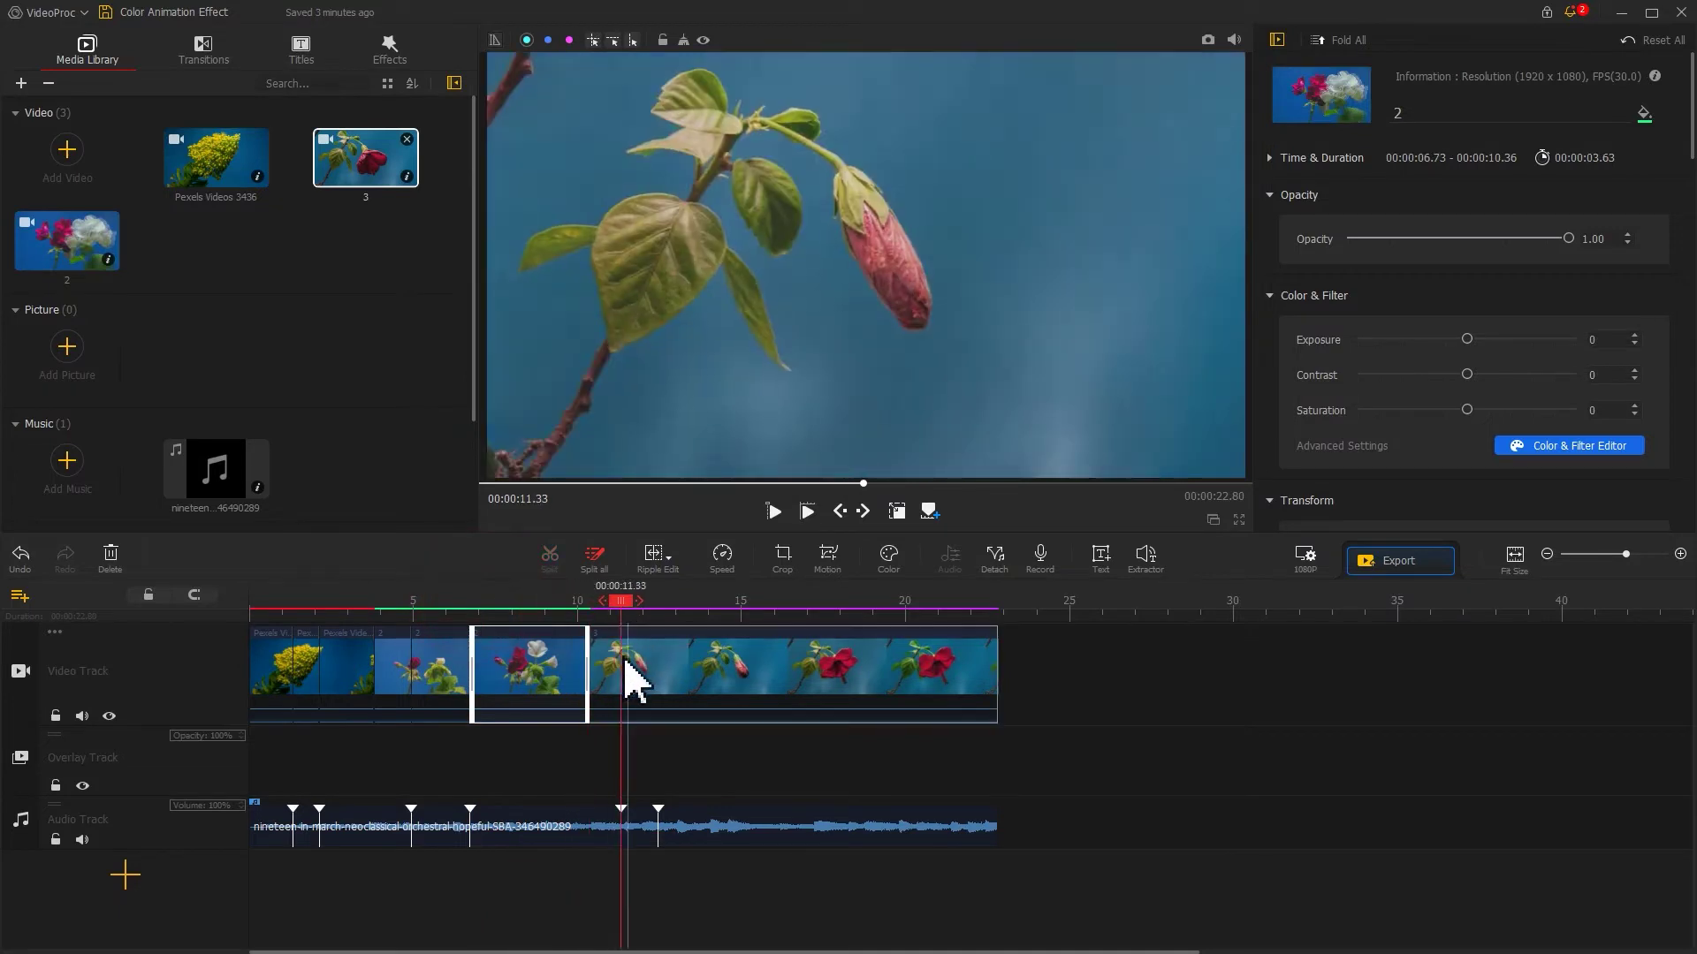
click(549, 559)
drag(621, 601, 659, 603)
click(549, 559)
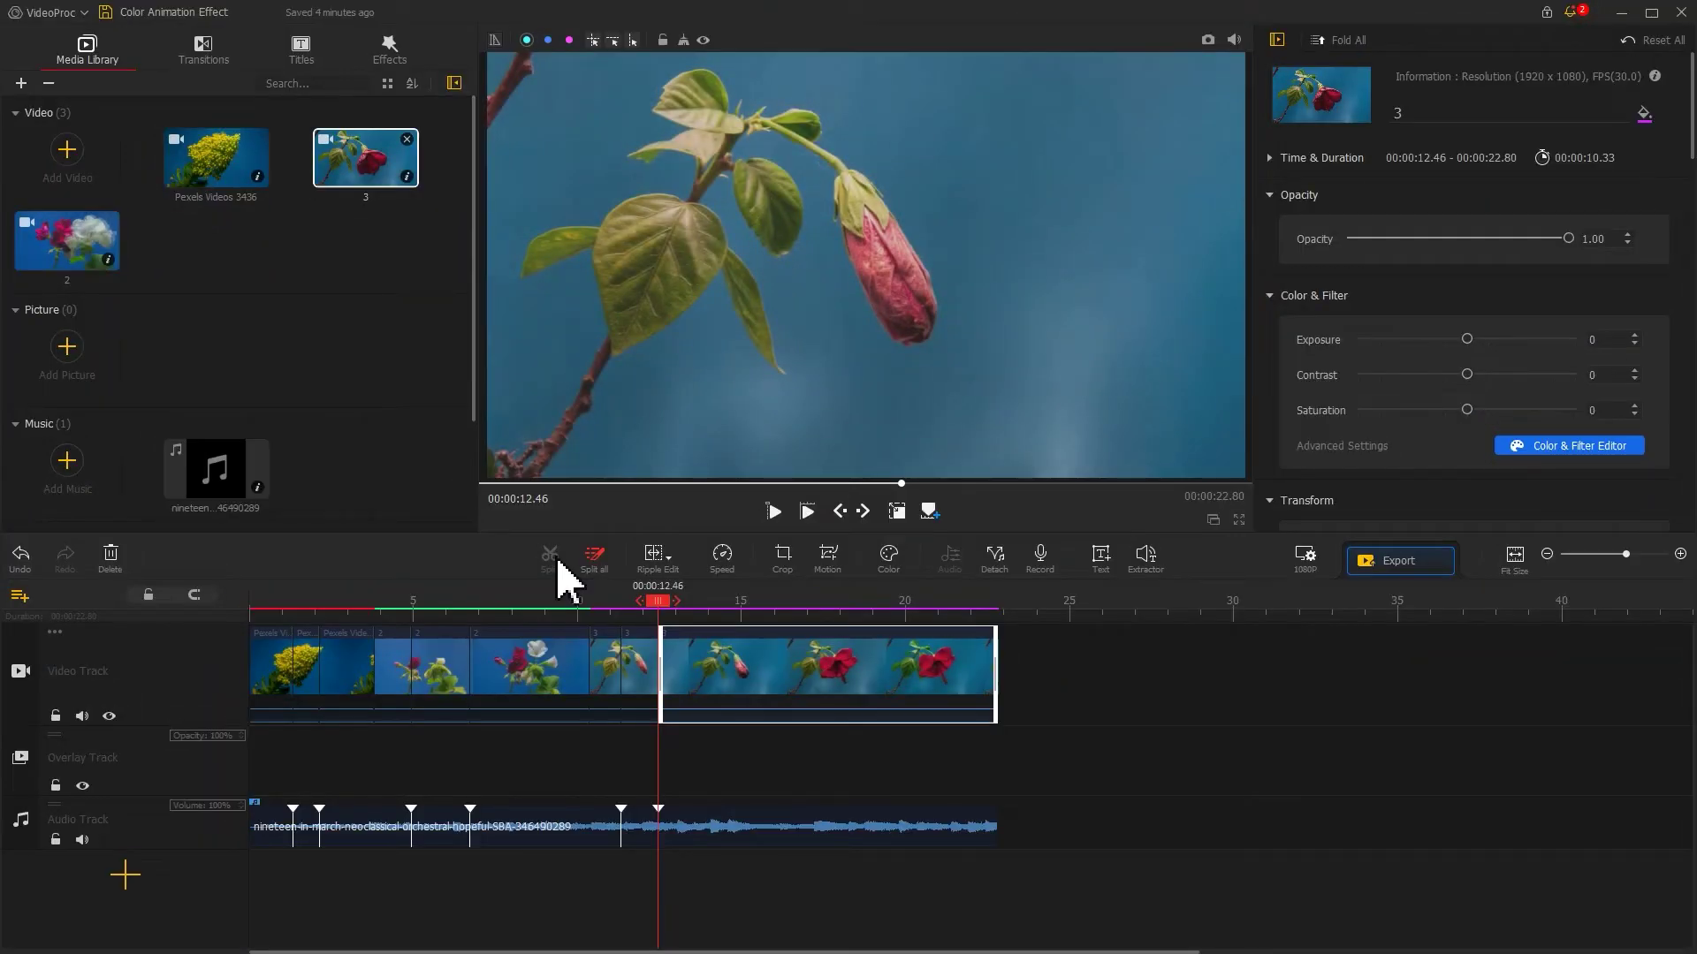
click(280, 659)
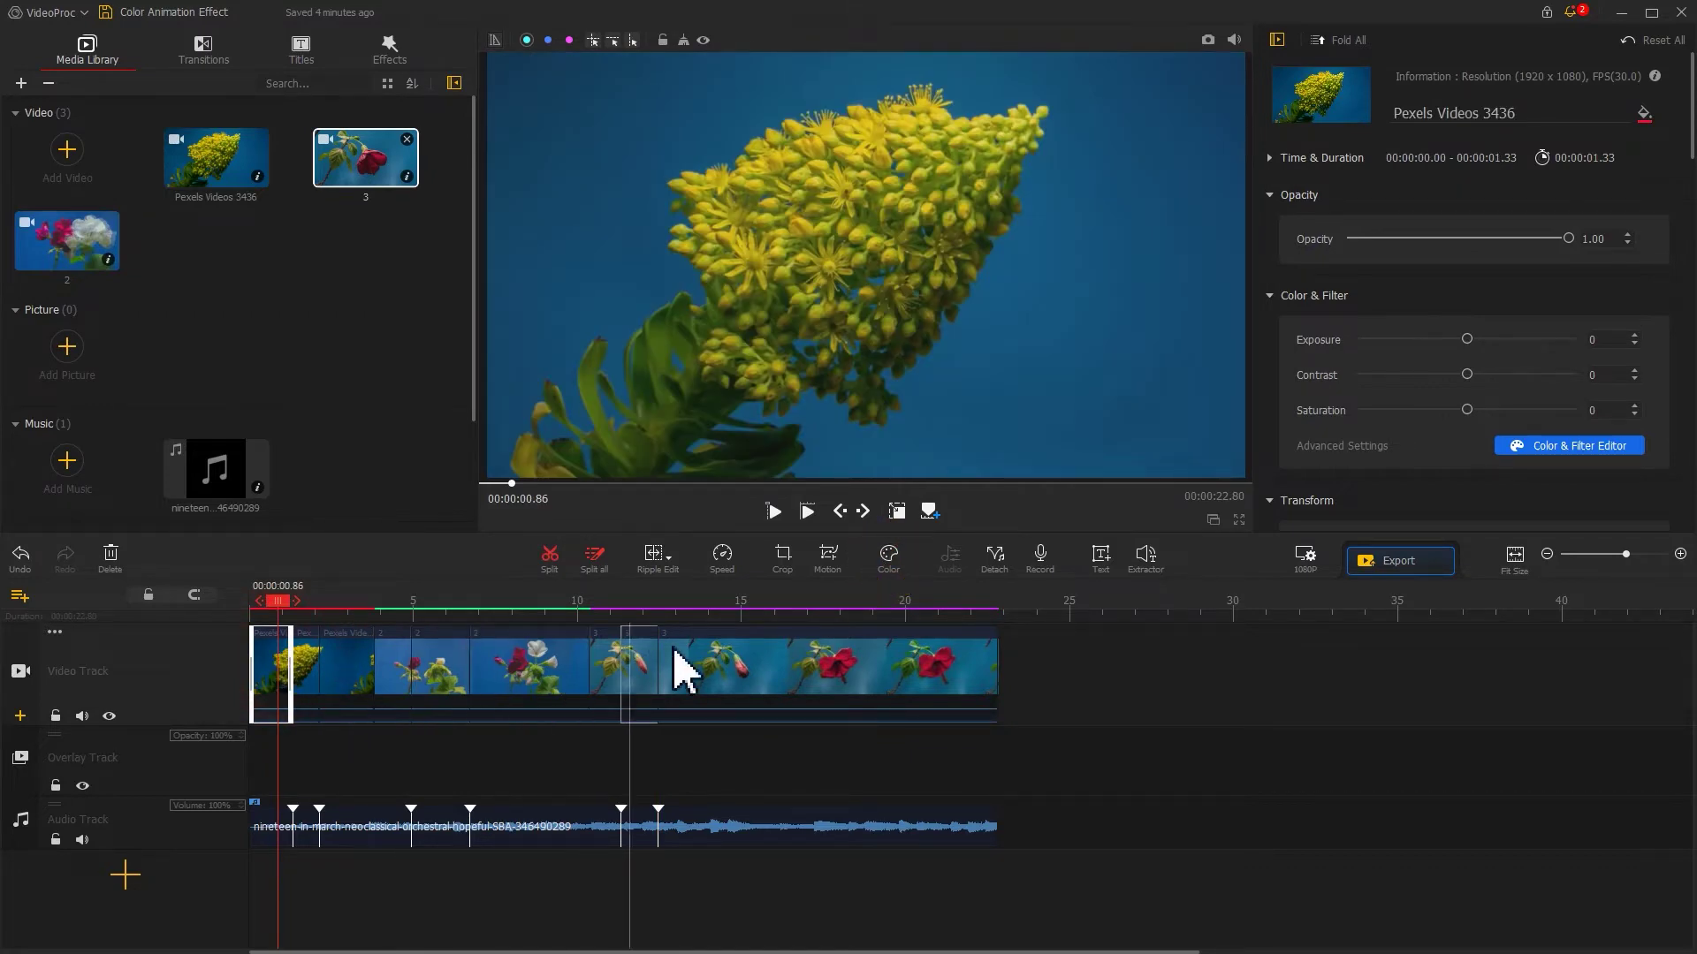
Apply the Mono filter to the opening yellow-flower clip in Color & Filter Editor.
click(887, 557)
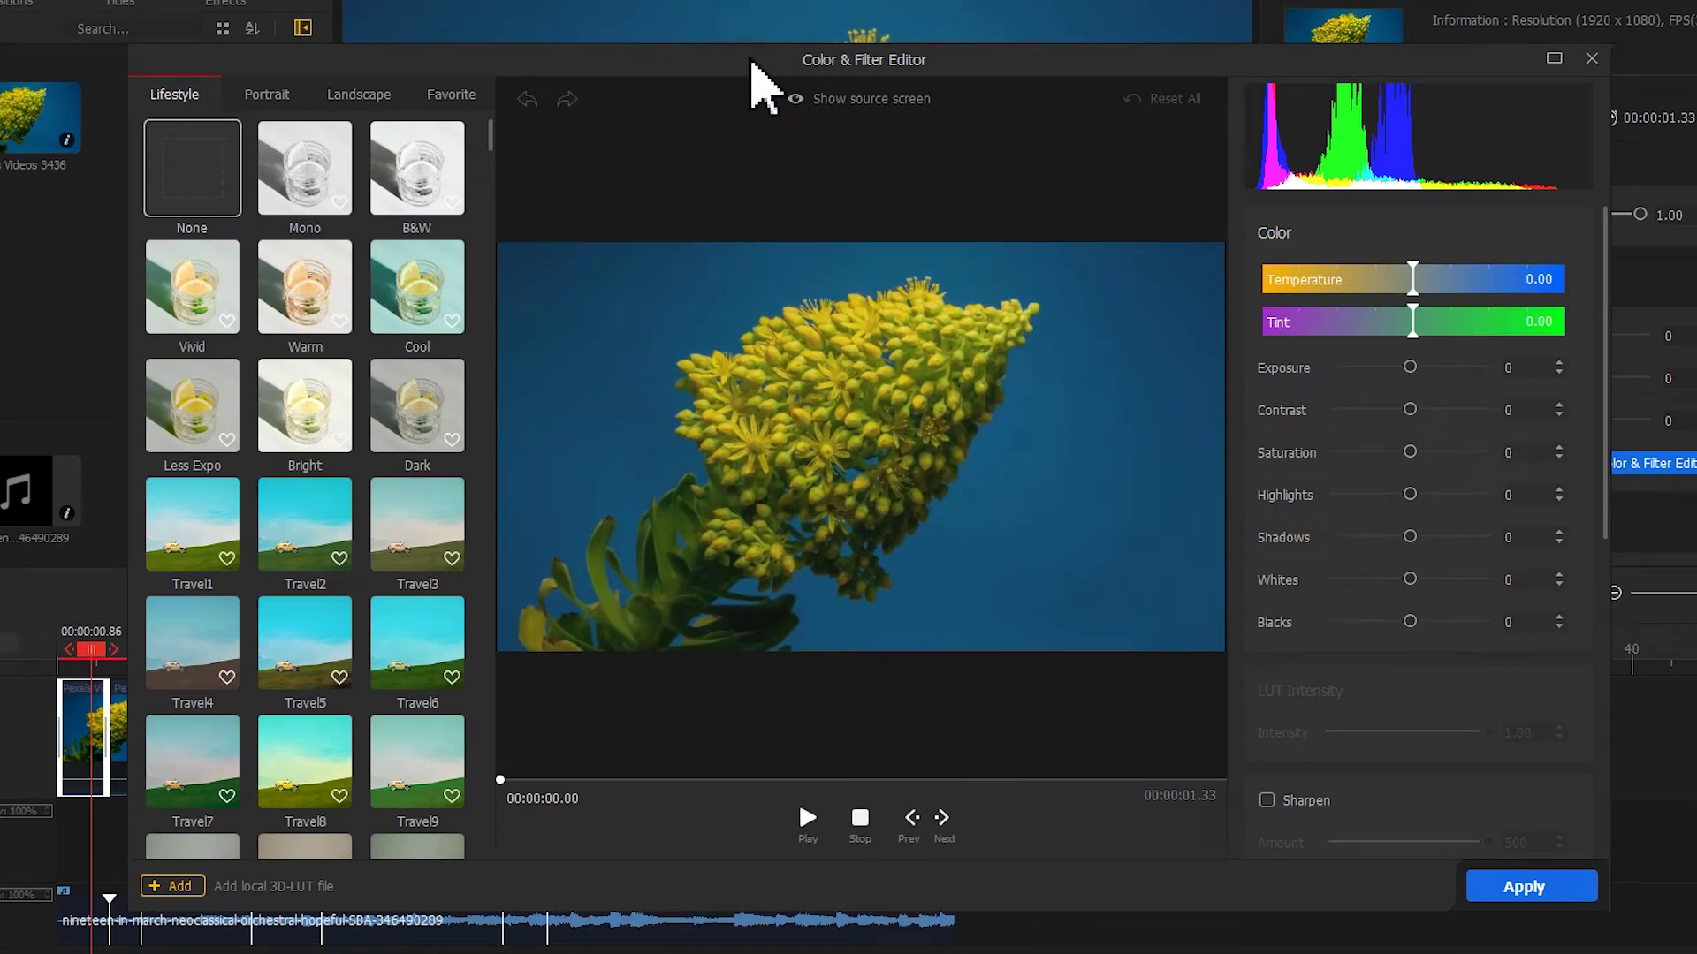
click(295, 198)
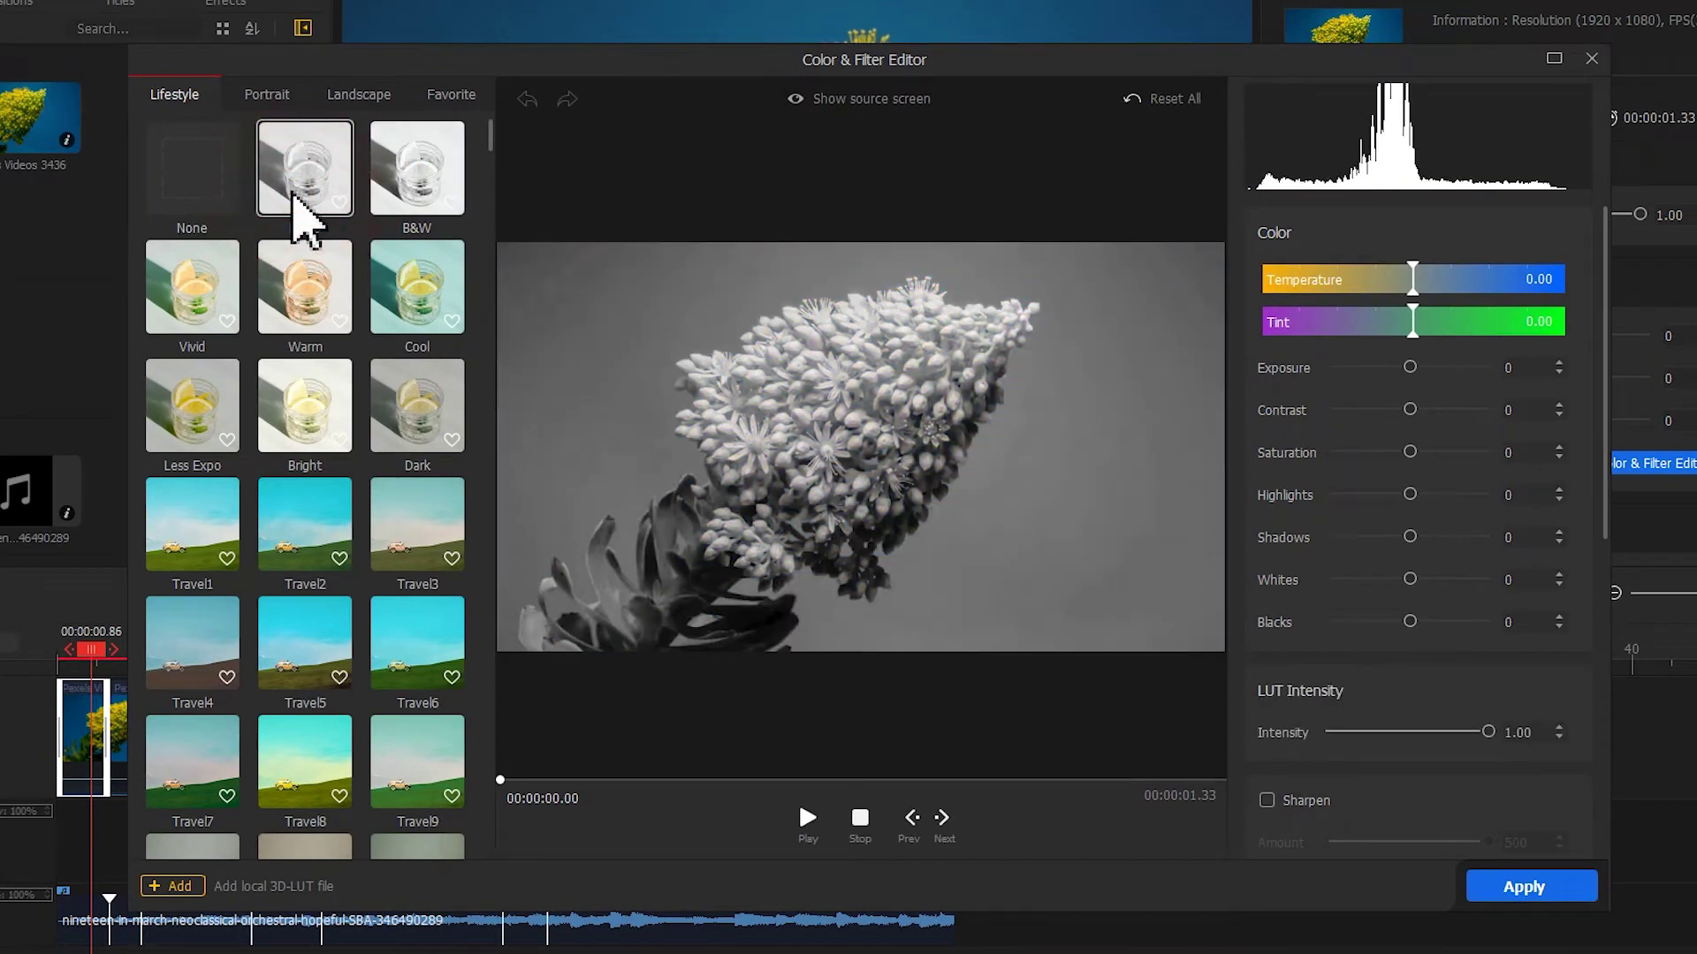
click(808, 101)
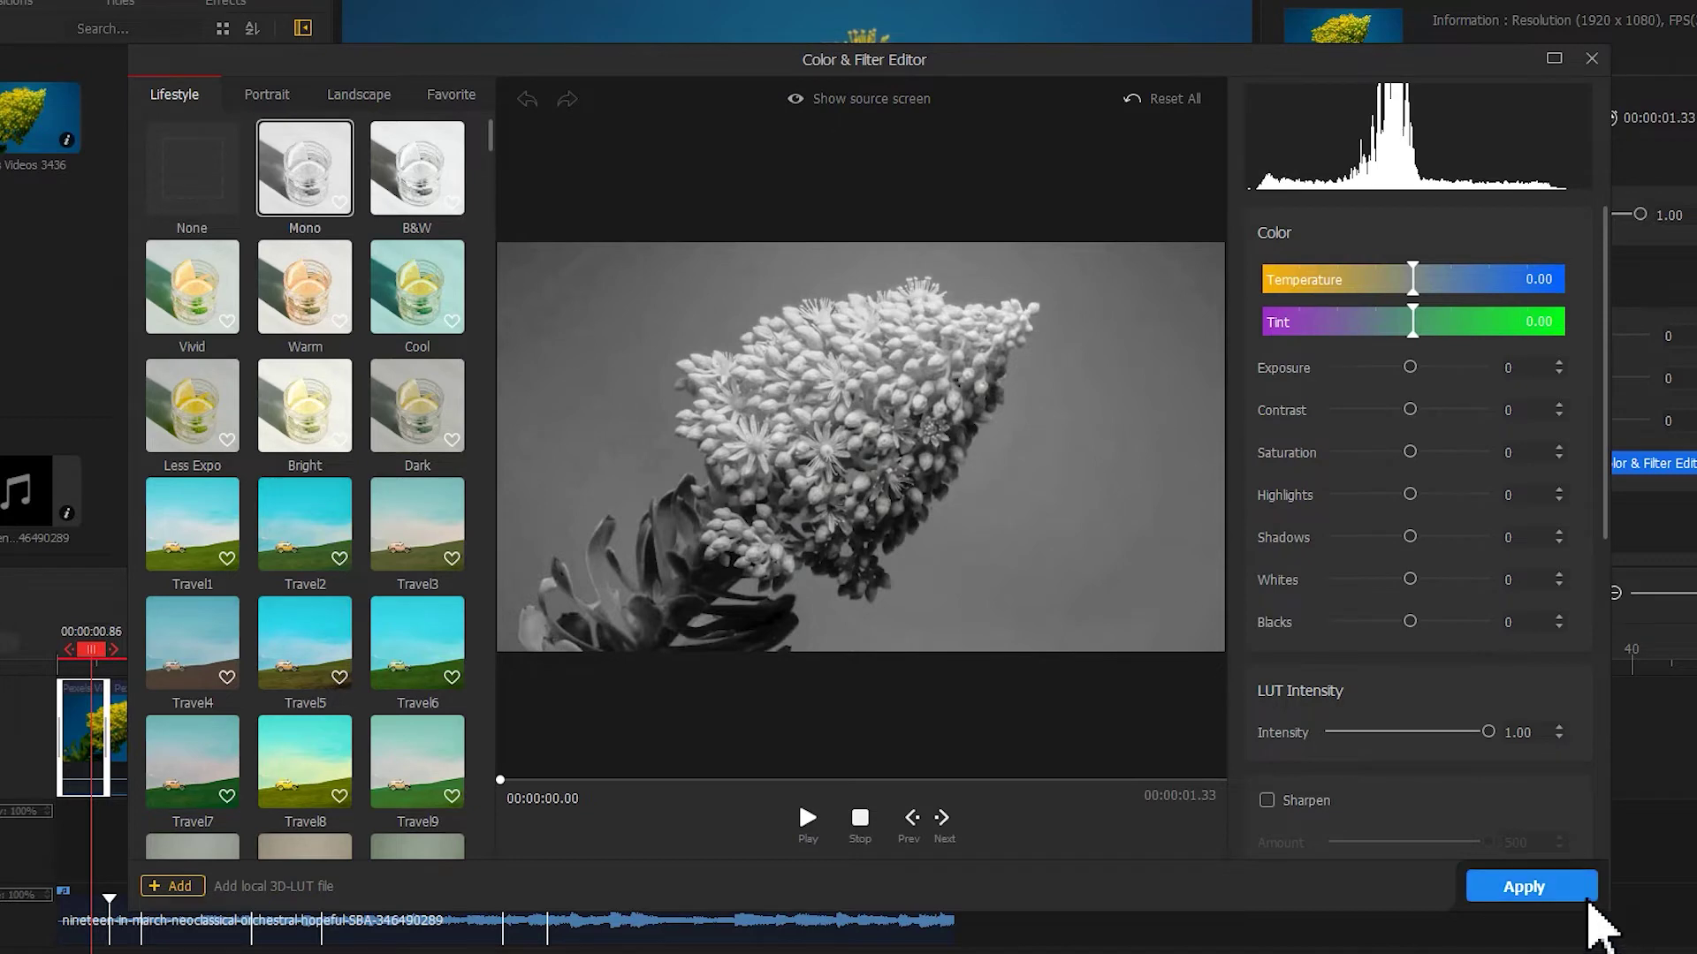
click(1577, 888)
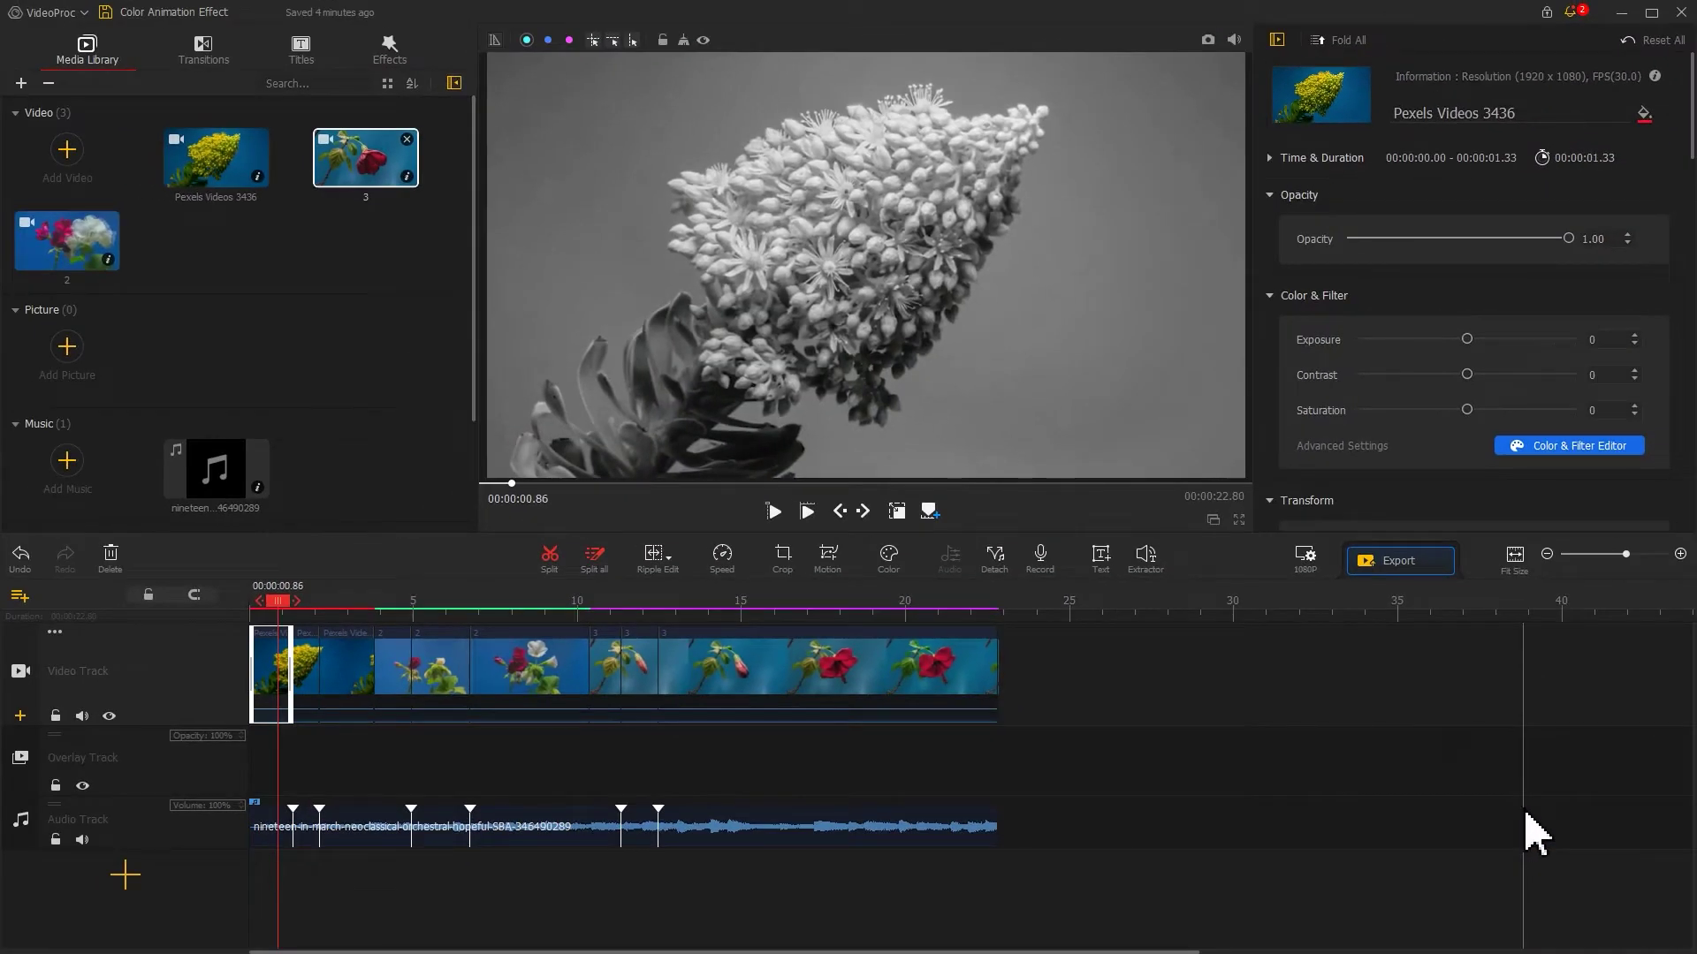
click(306, 680)
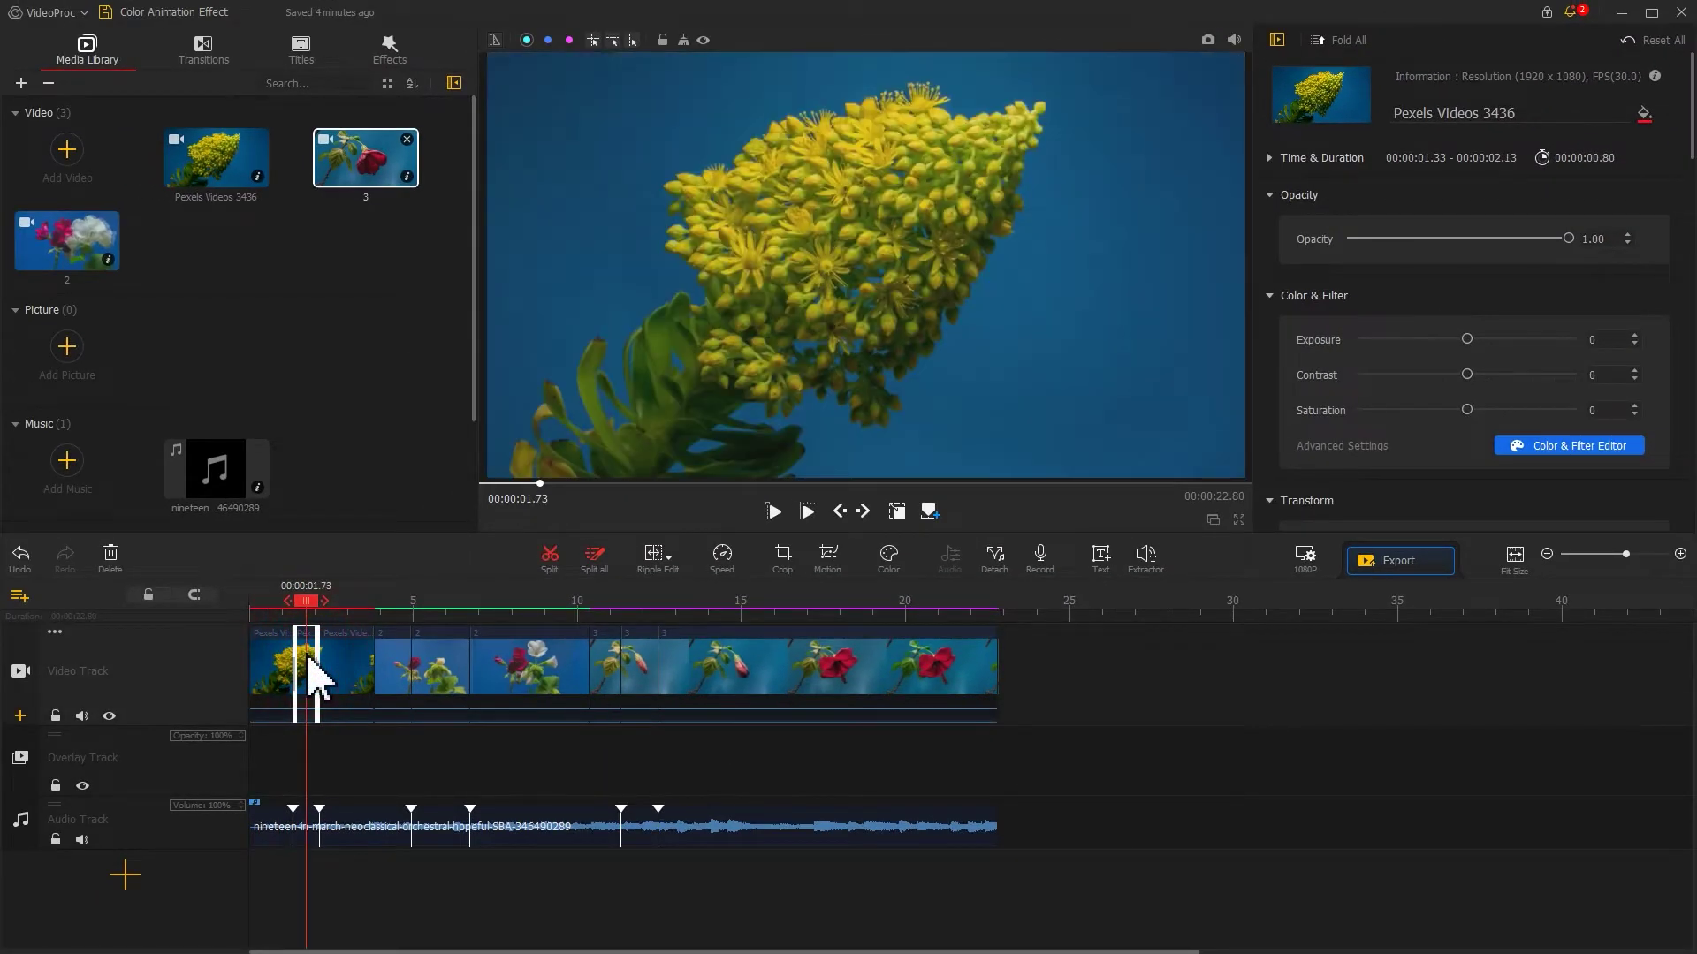
Set HSL saturation to -100 for both cyan and blue on the second yellow-flower clip.
click(896, 551)
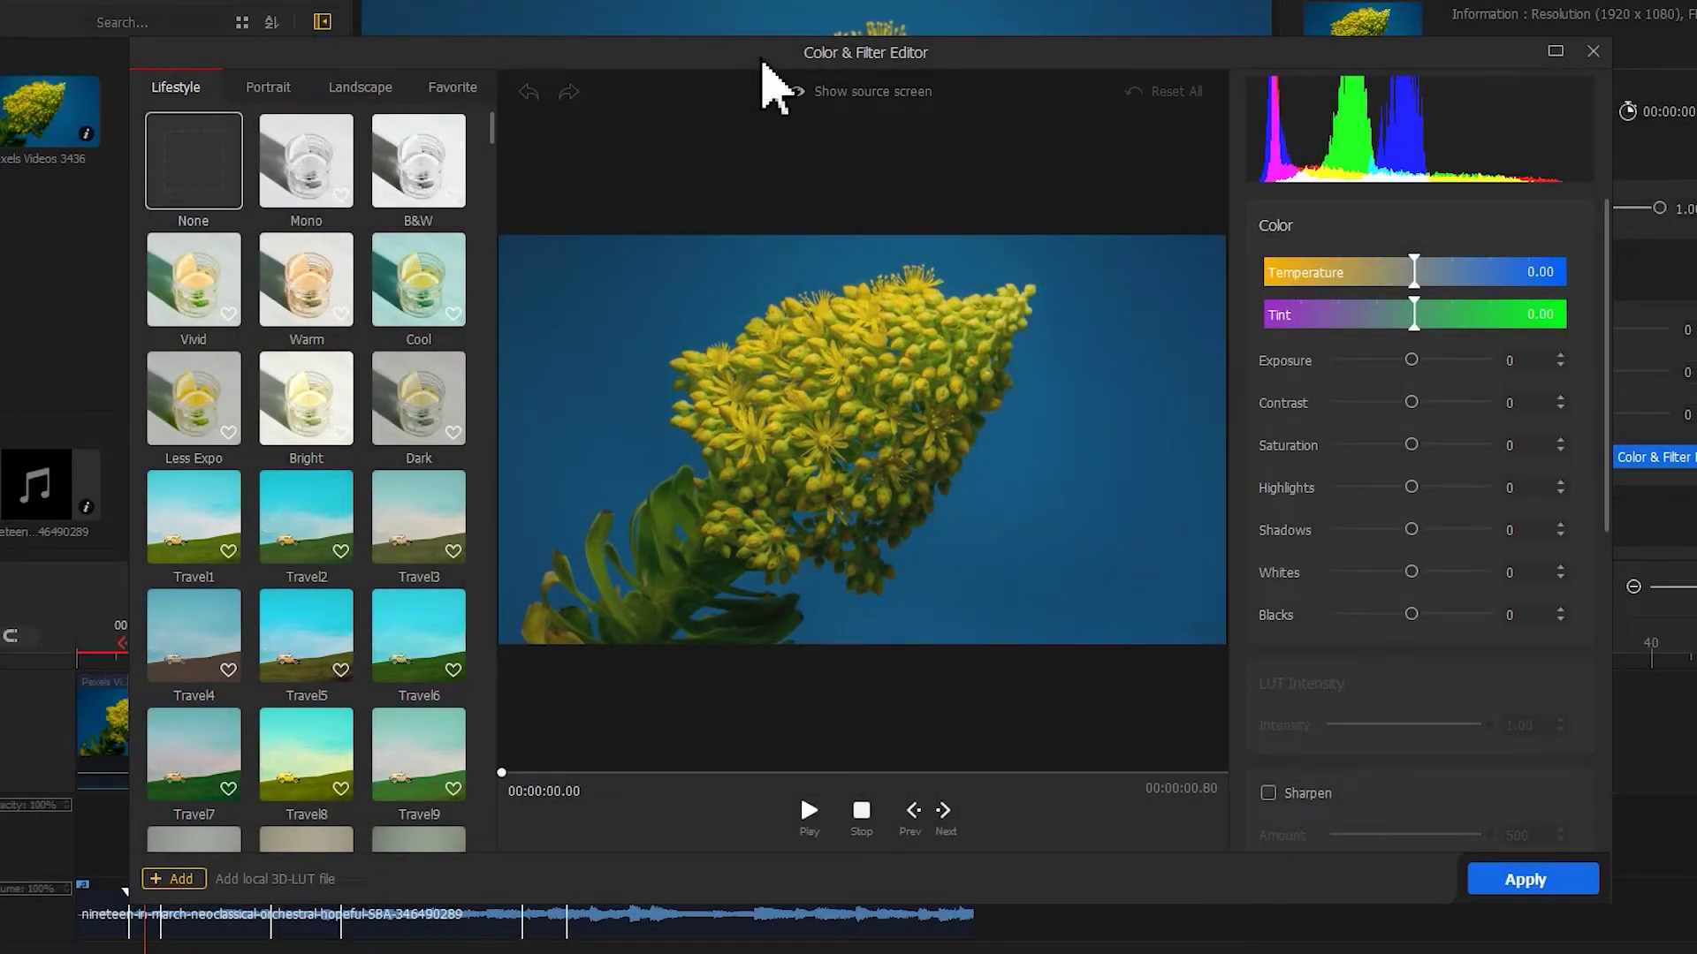
drag(1606, 221, 1617, 561)
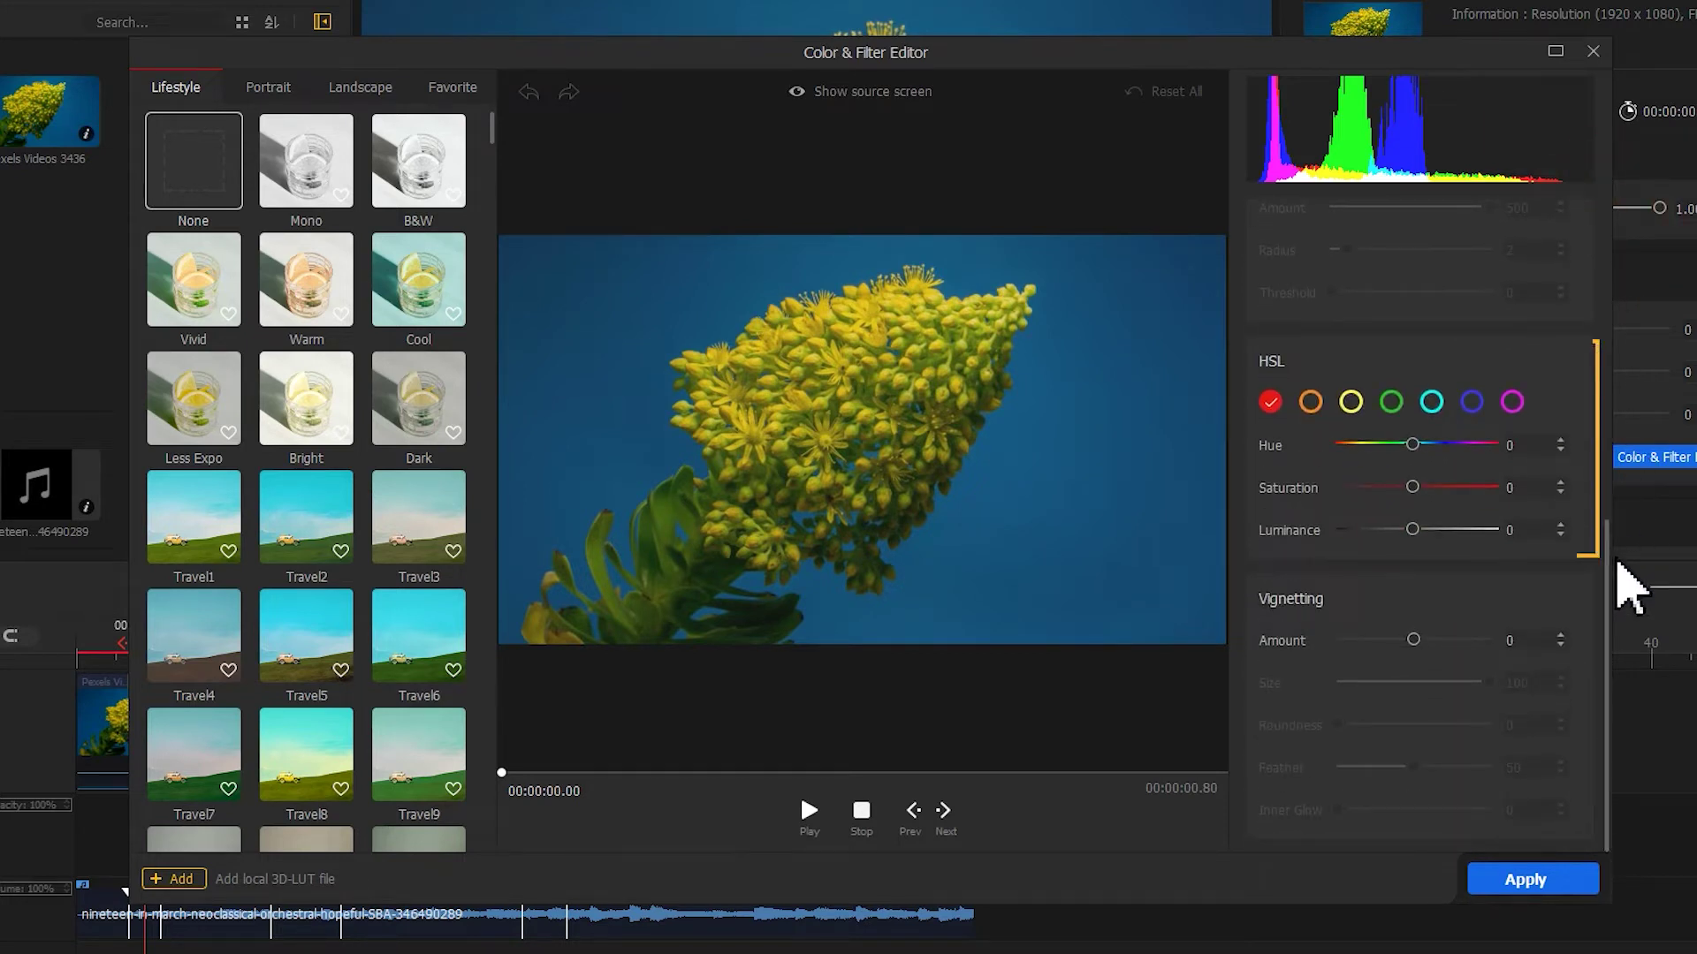
click(1431, 402)
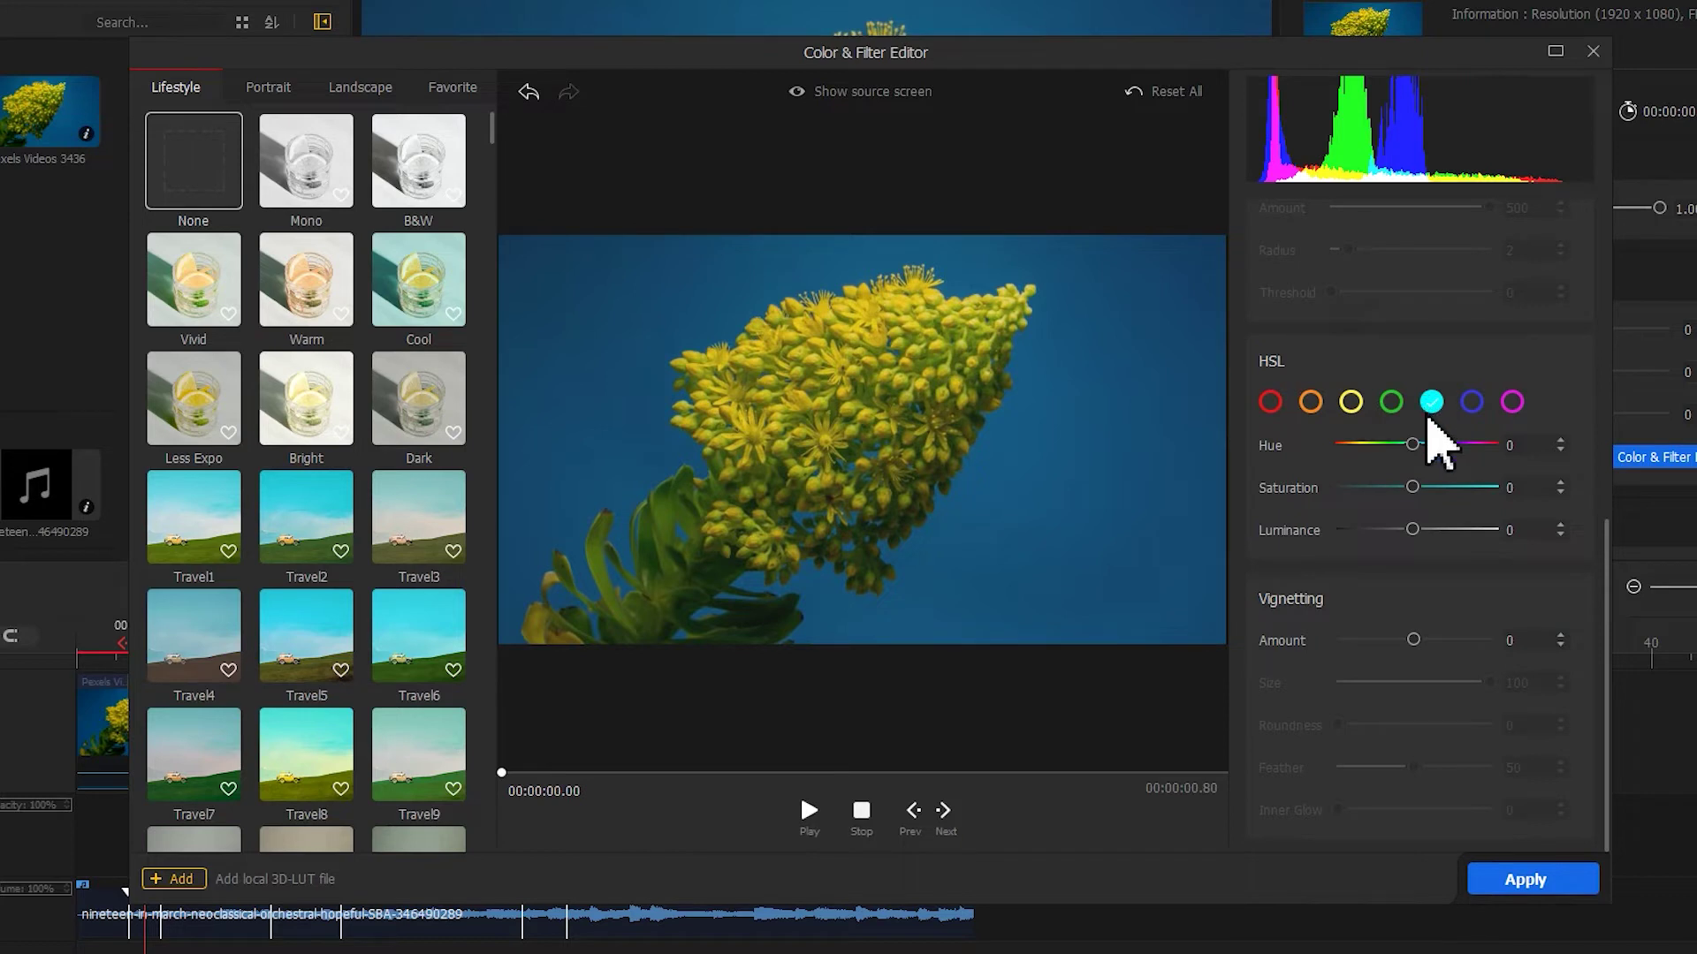
drag(1414, 492, 1292, 494)
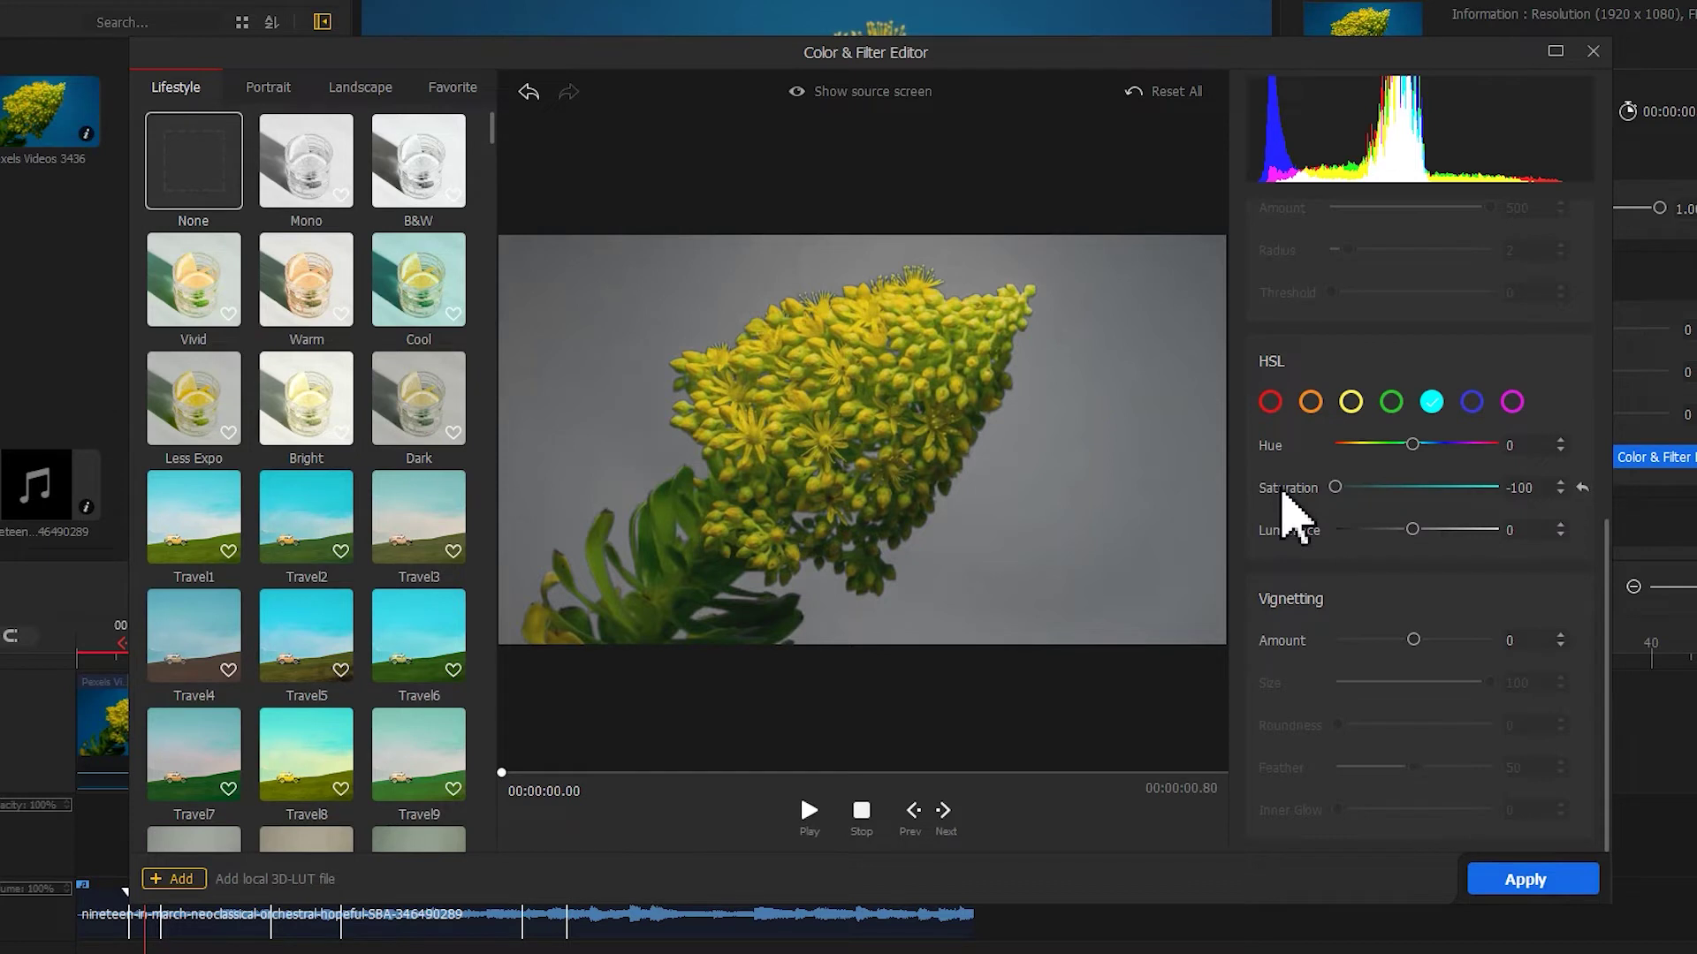
click(1471, 403)
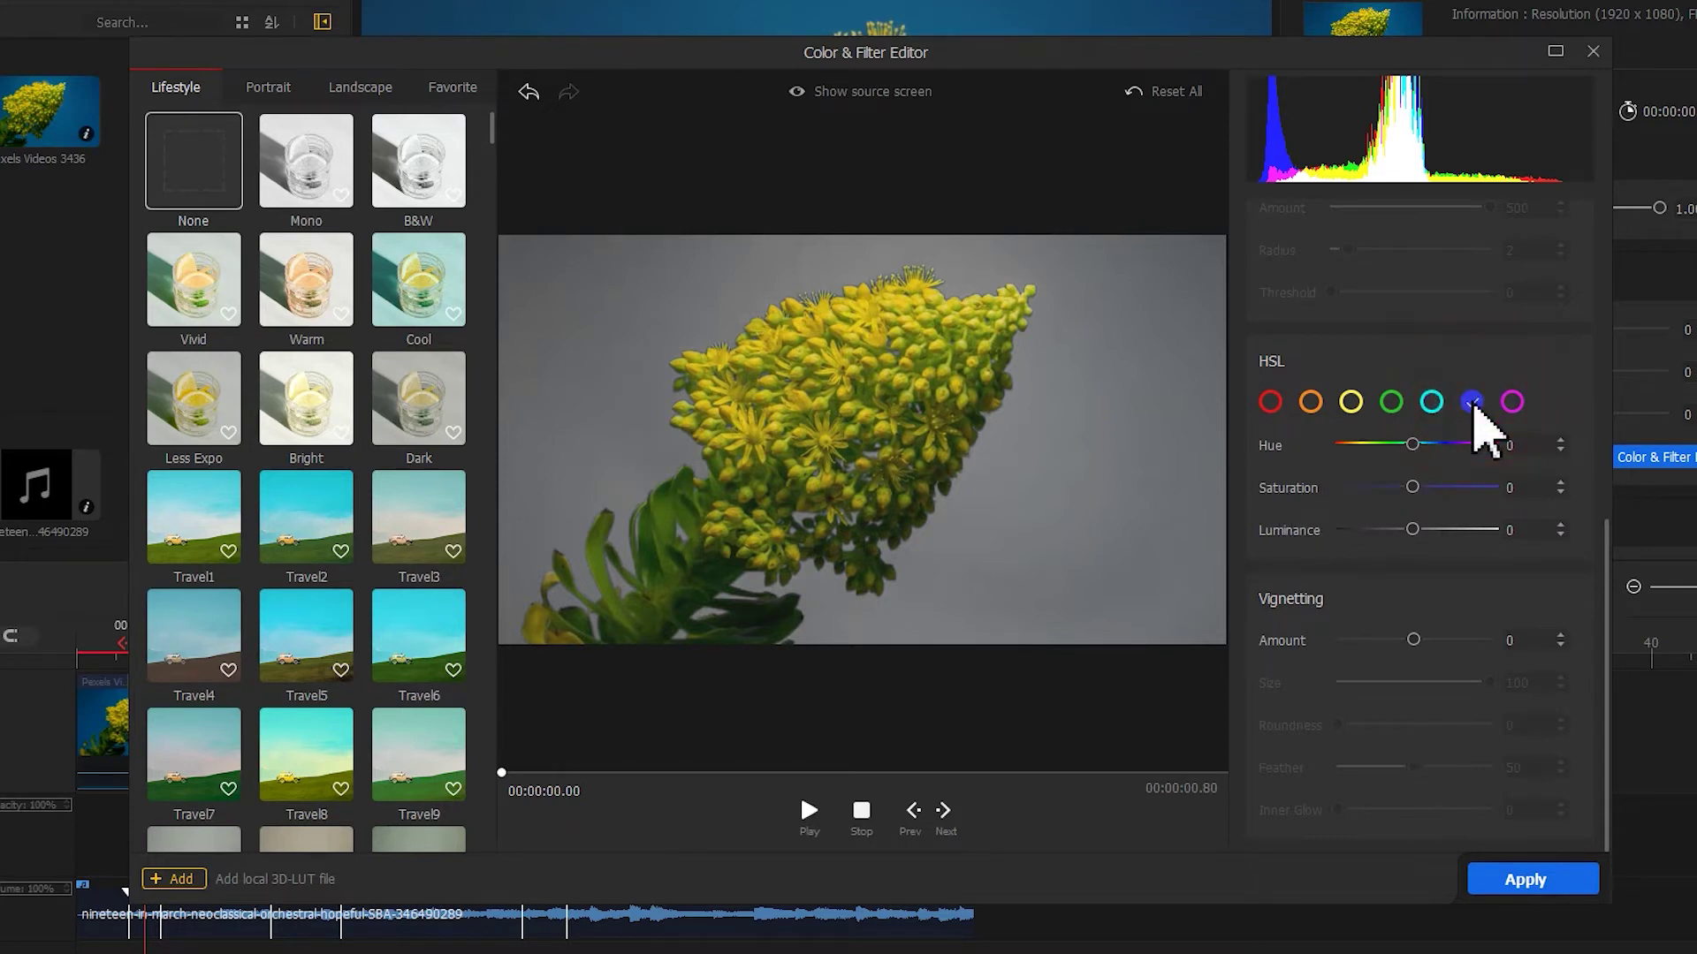
drag(1412, 486, 1294, 495)
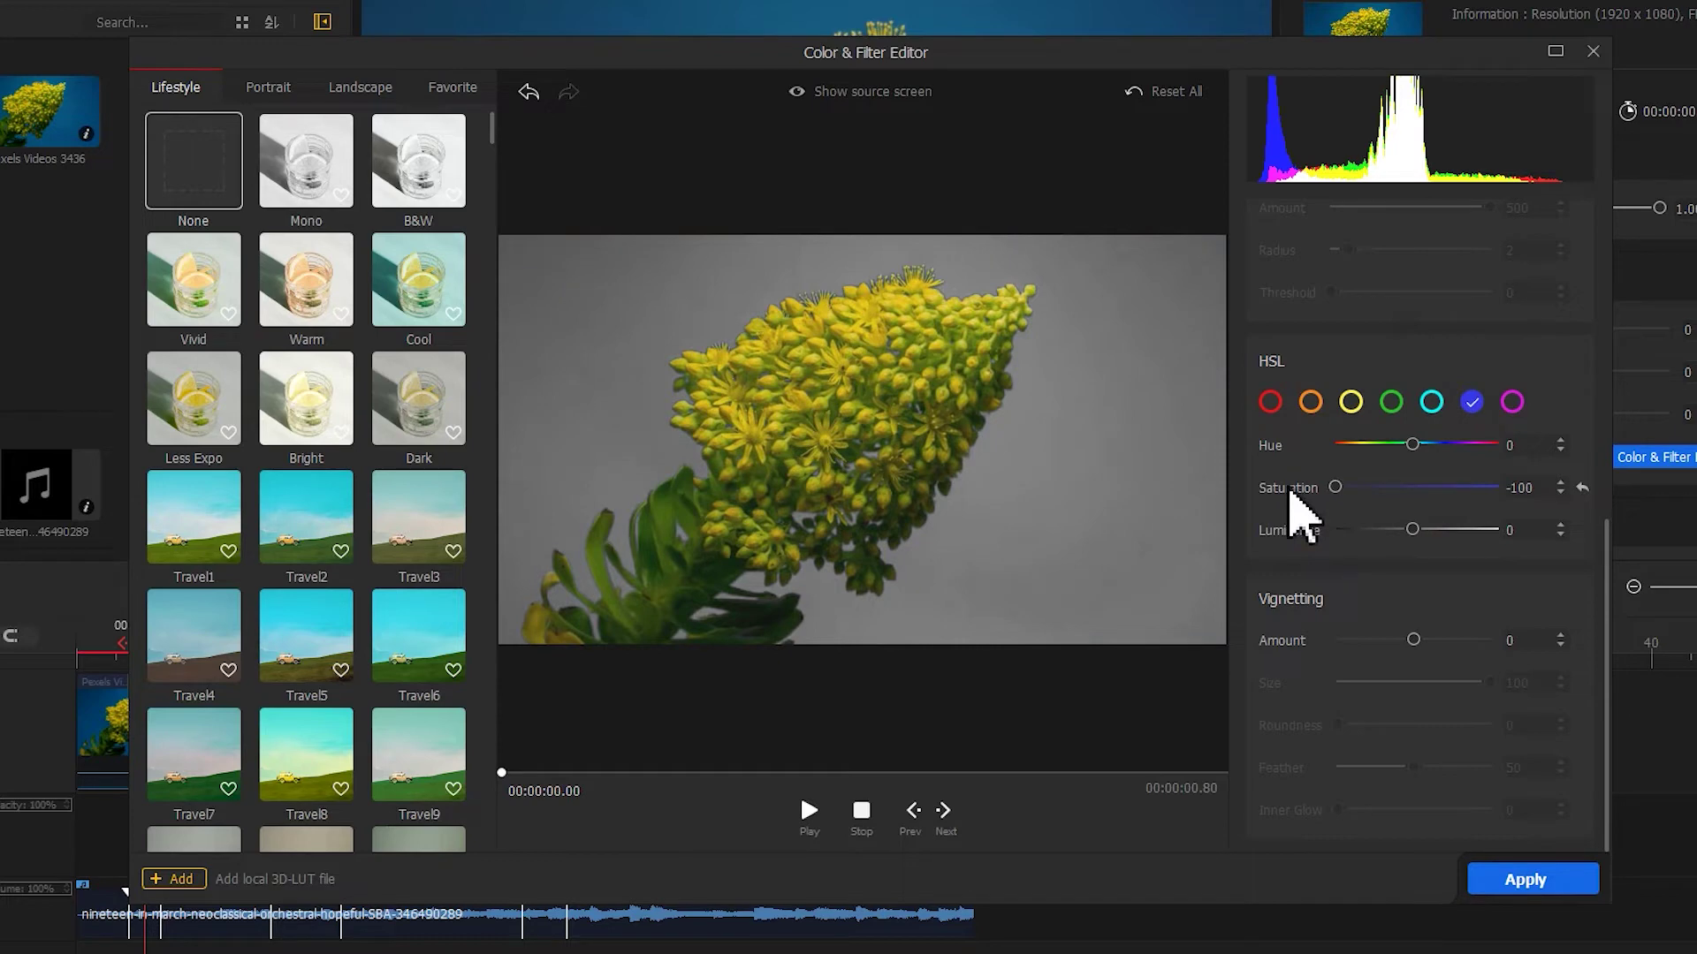
click(1525, 879)
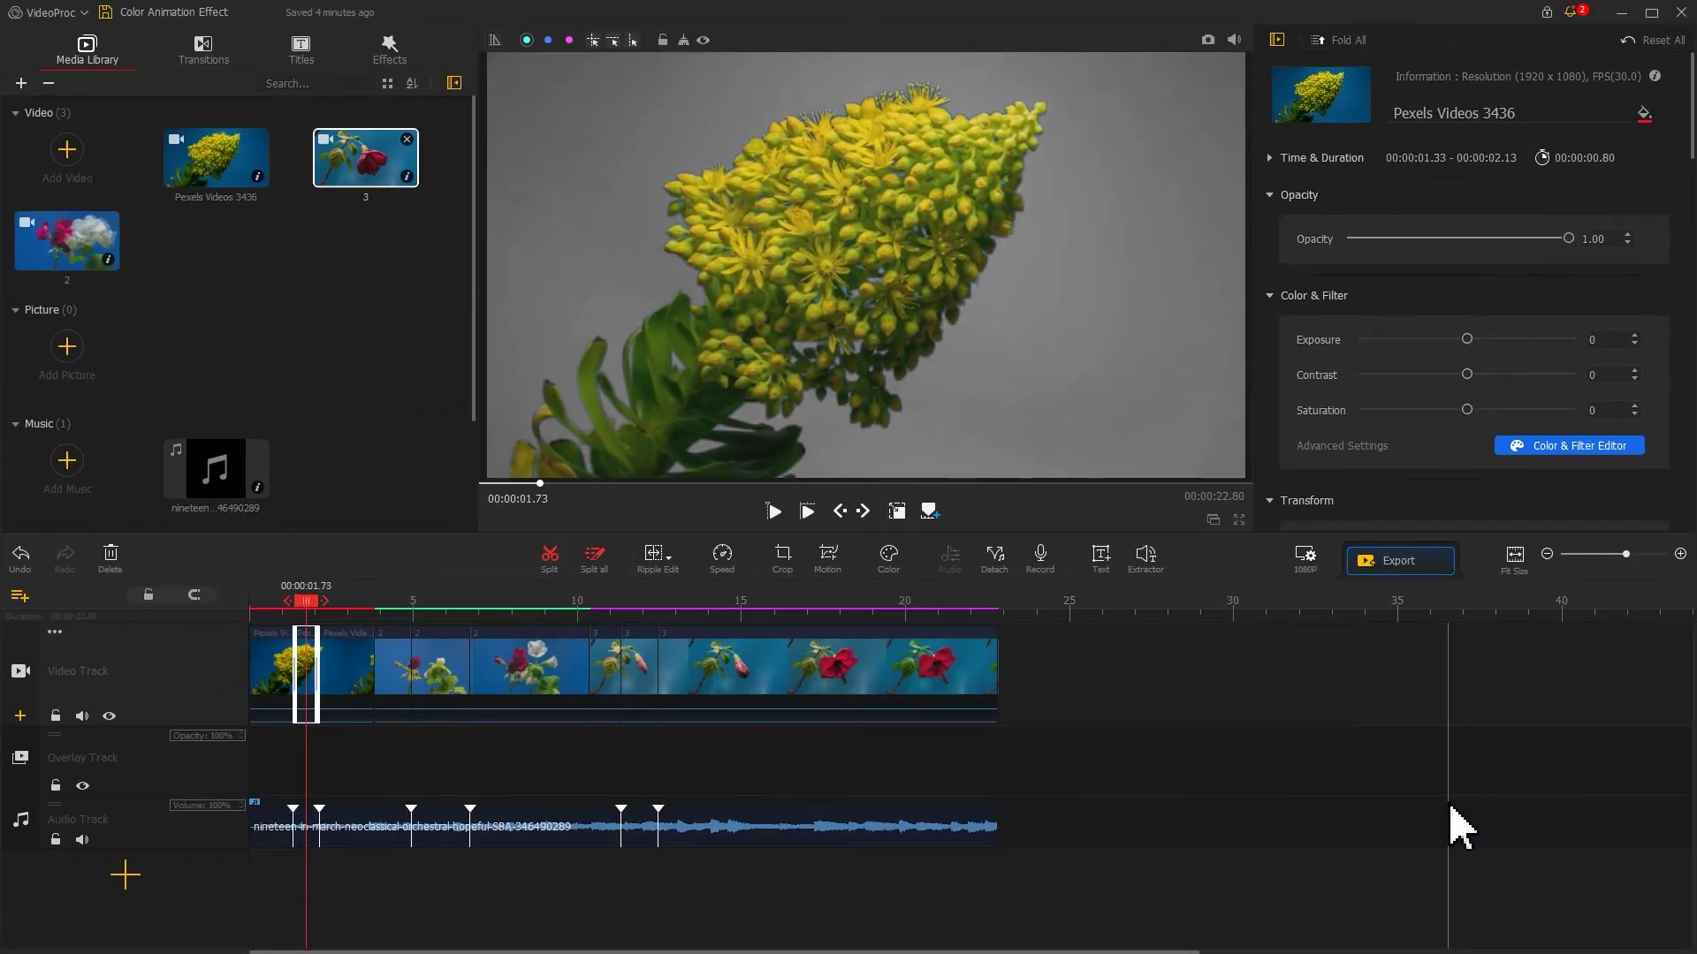
drag(308, 603, 341, 608)
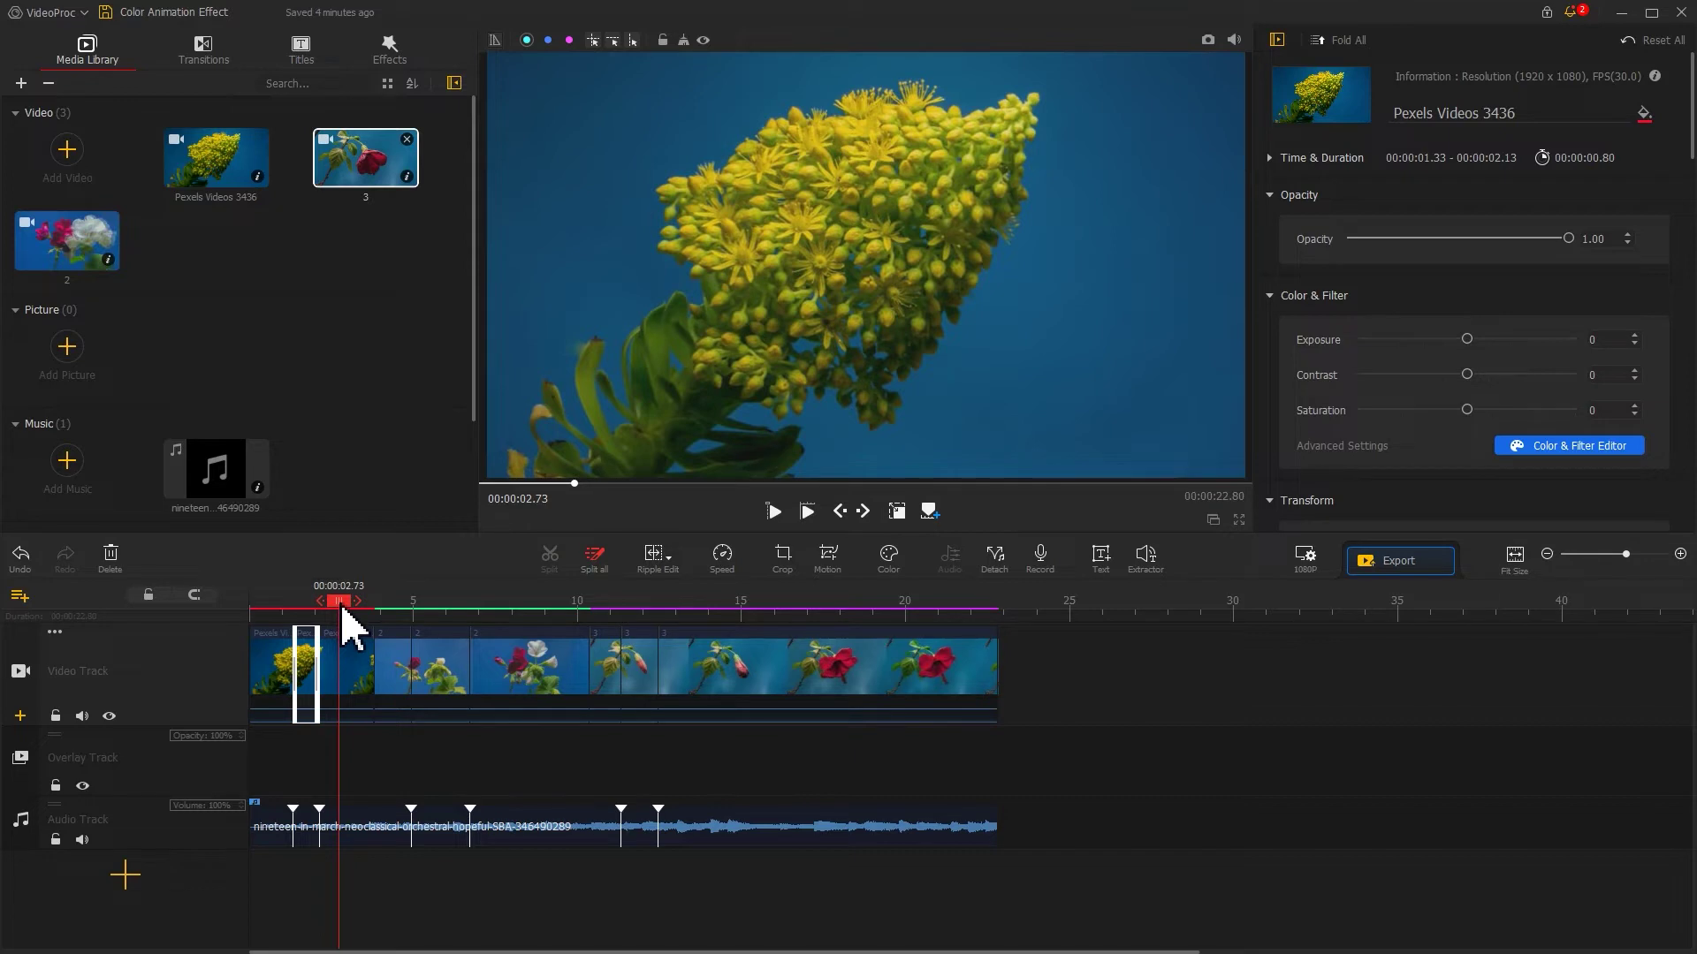
drag(343, 606, 182, 598)
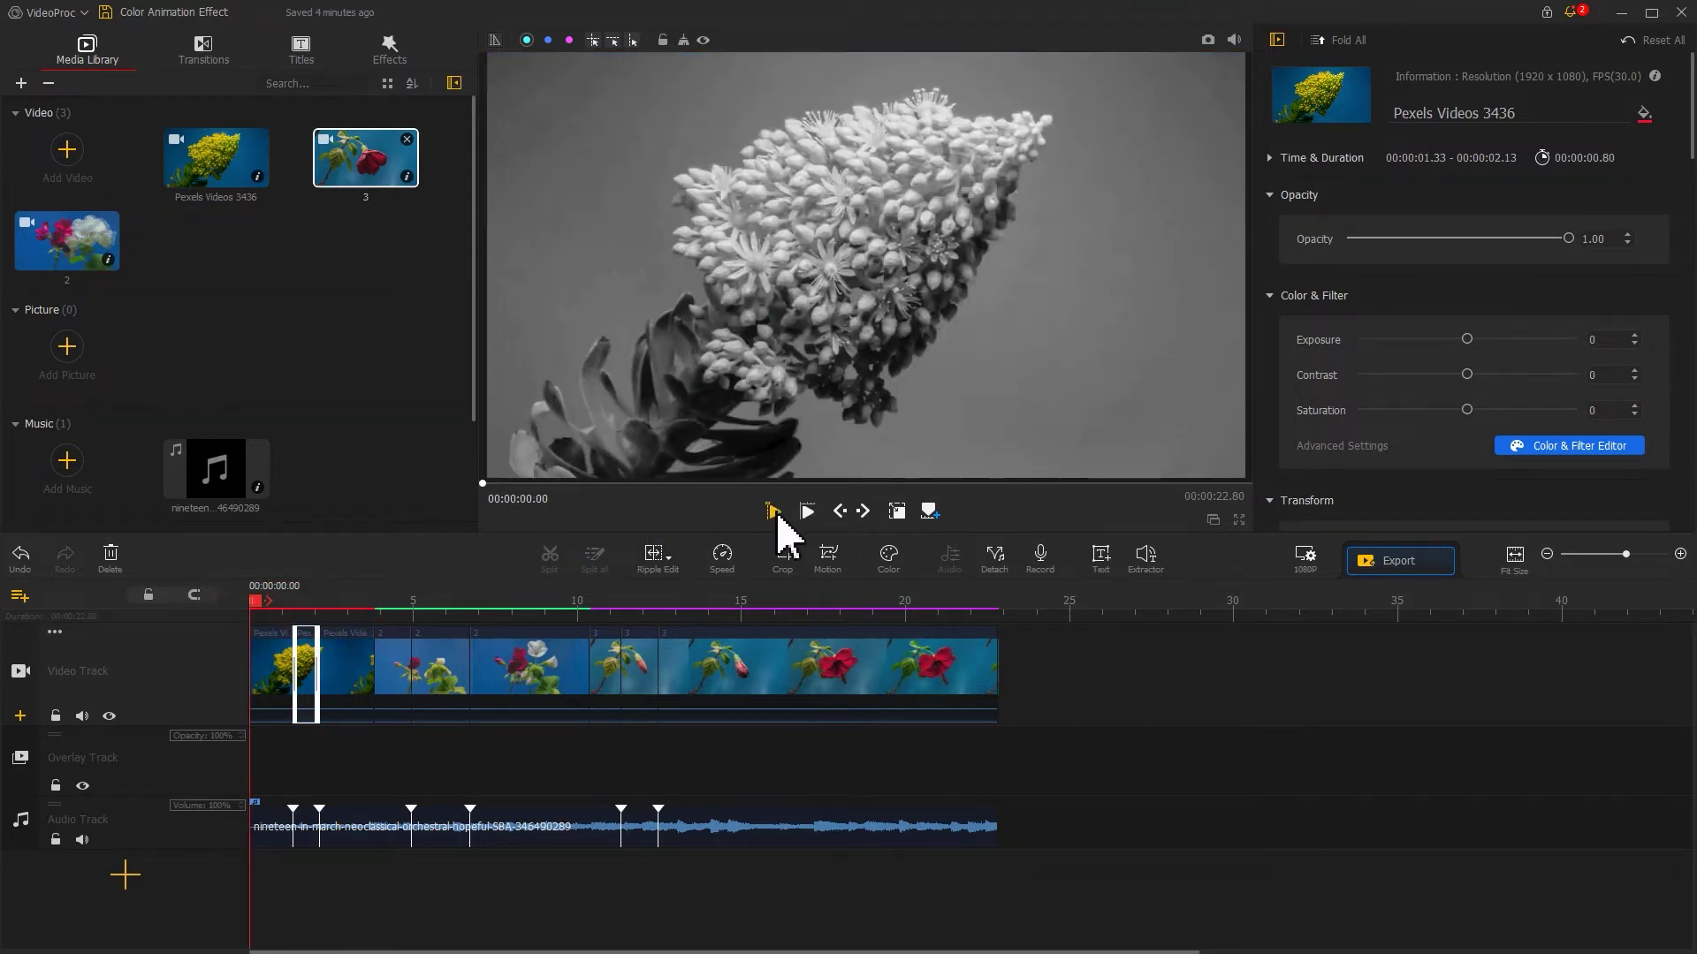
click(774, 513)
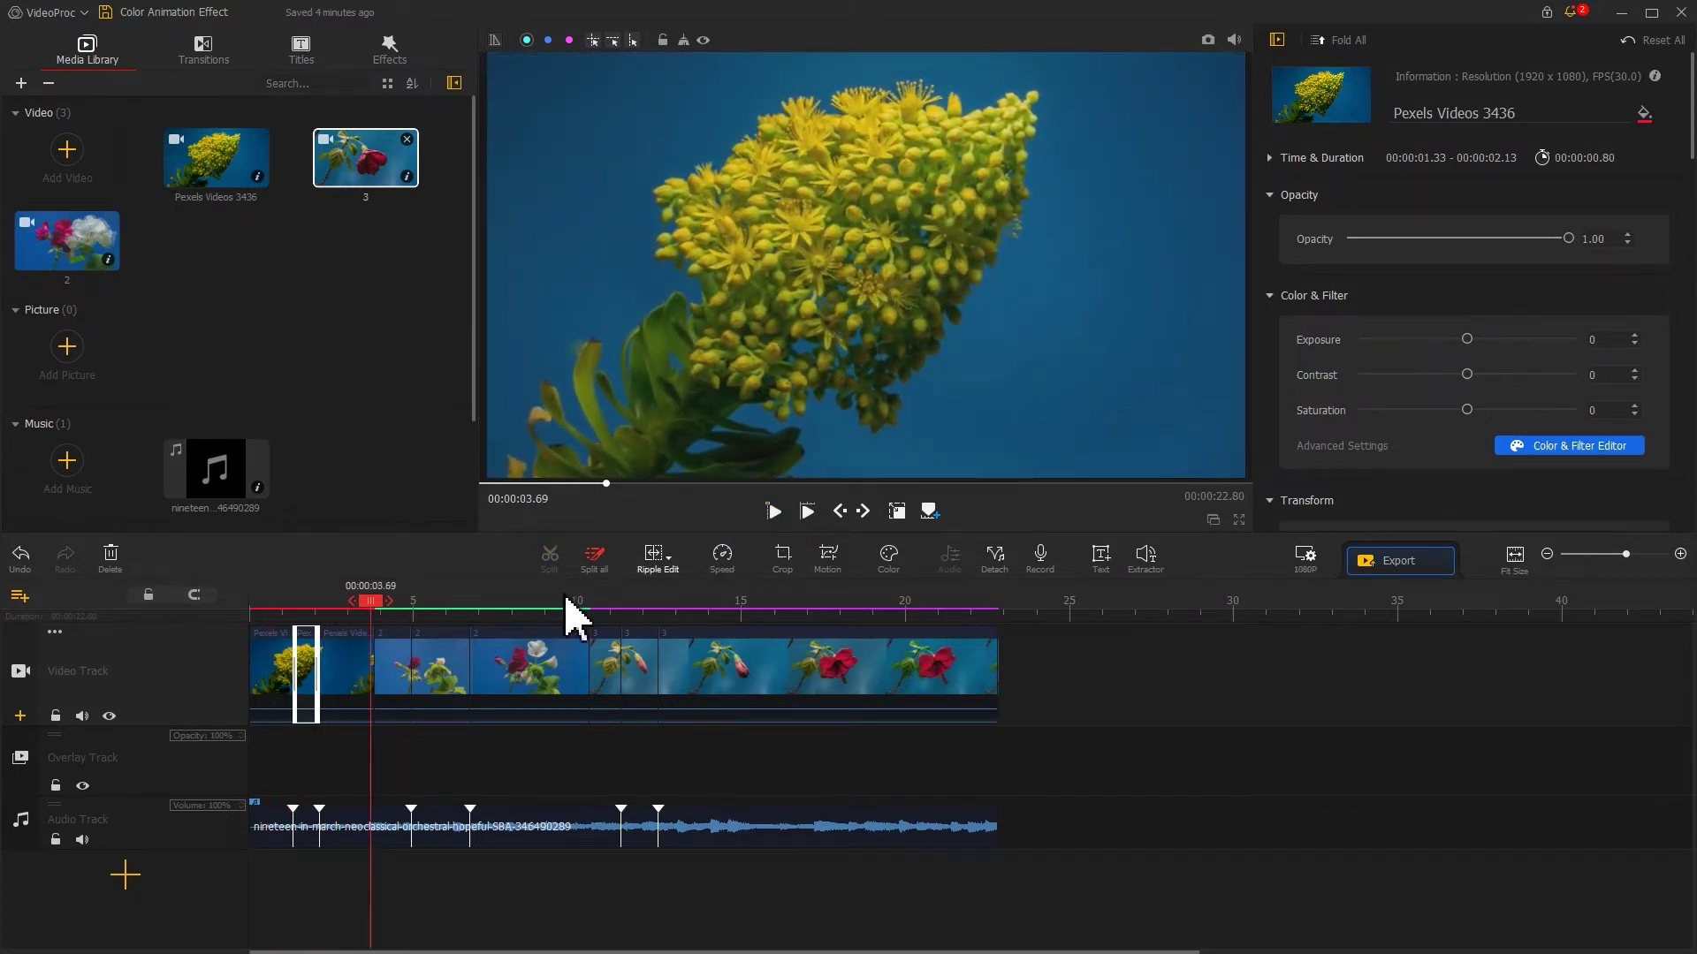
click(400, 673)
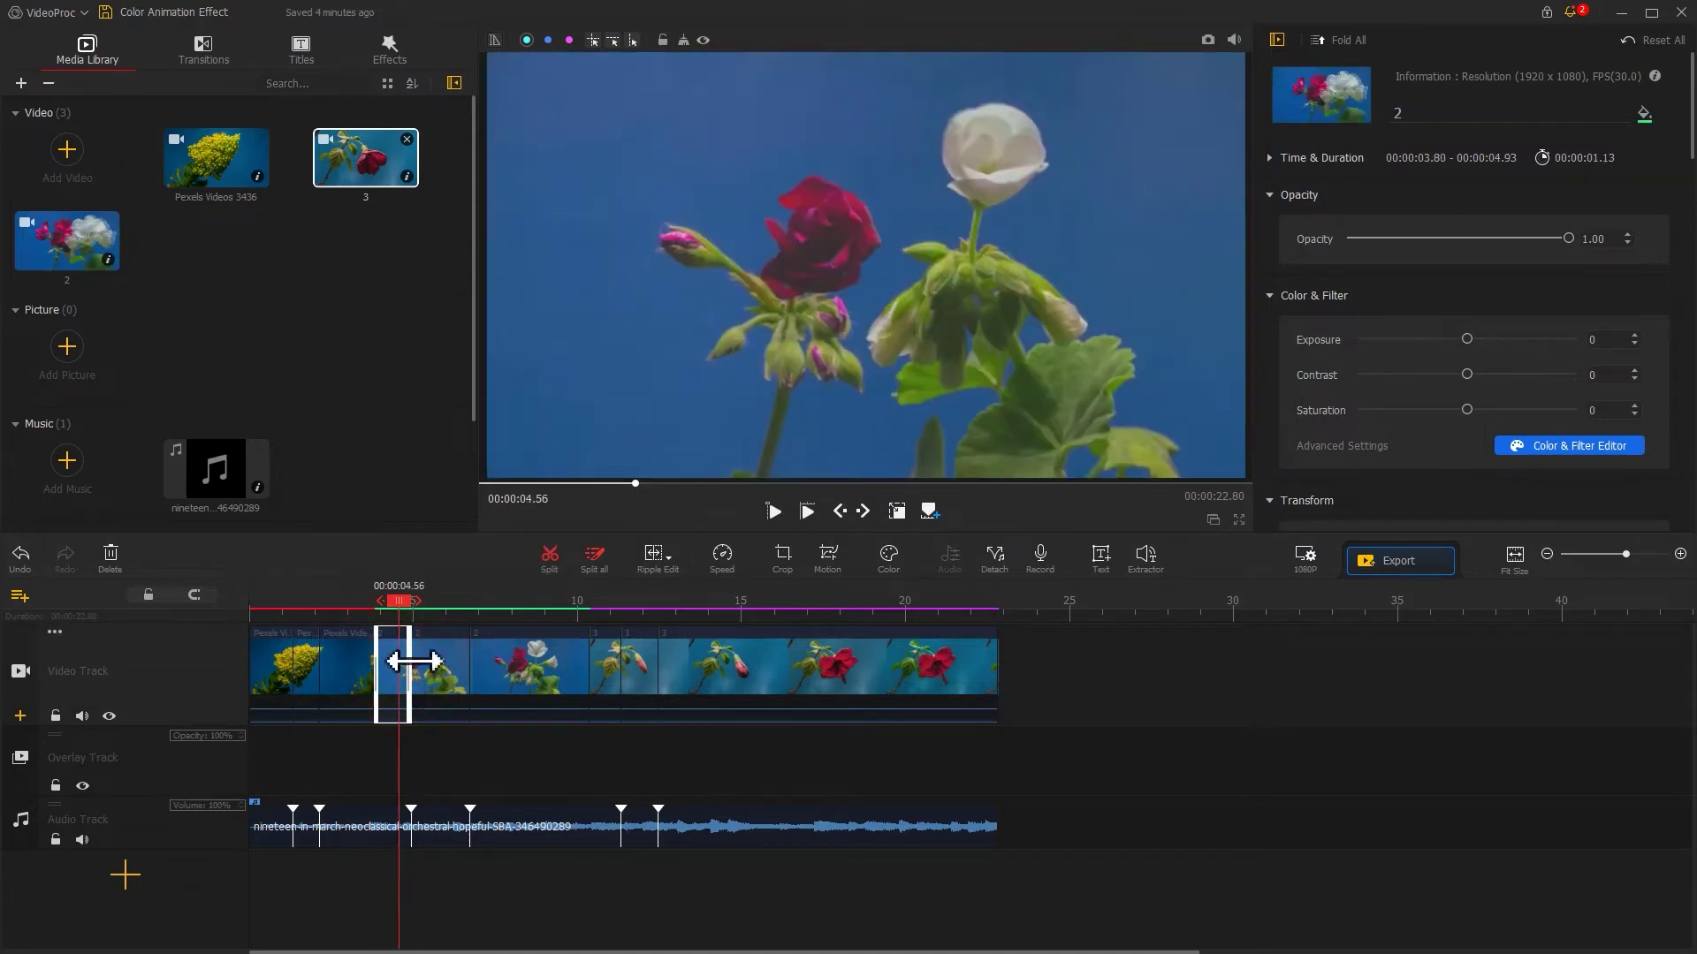
Lower HSL saturation for red and green on the red-and-white flower clip and apply.
click(887, 555)
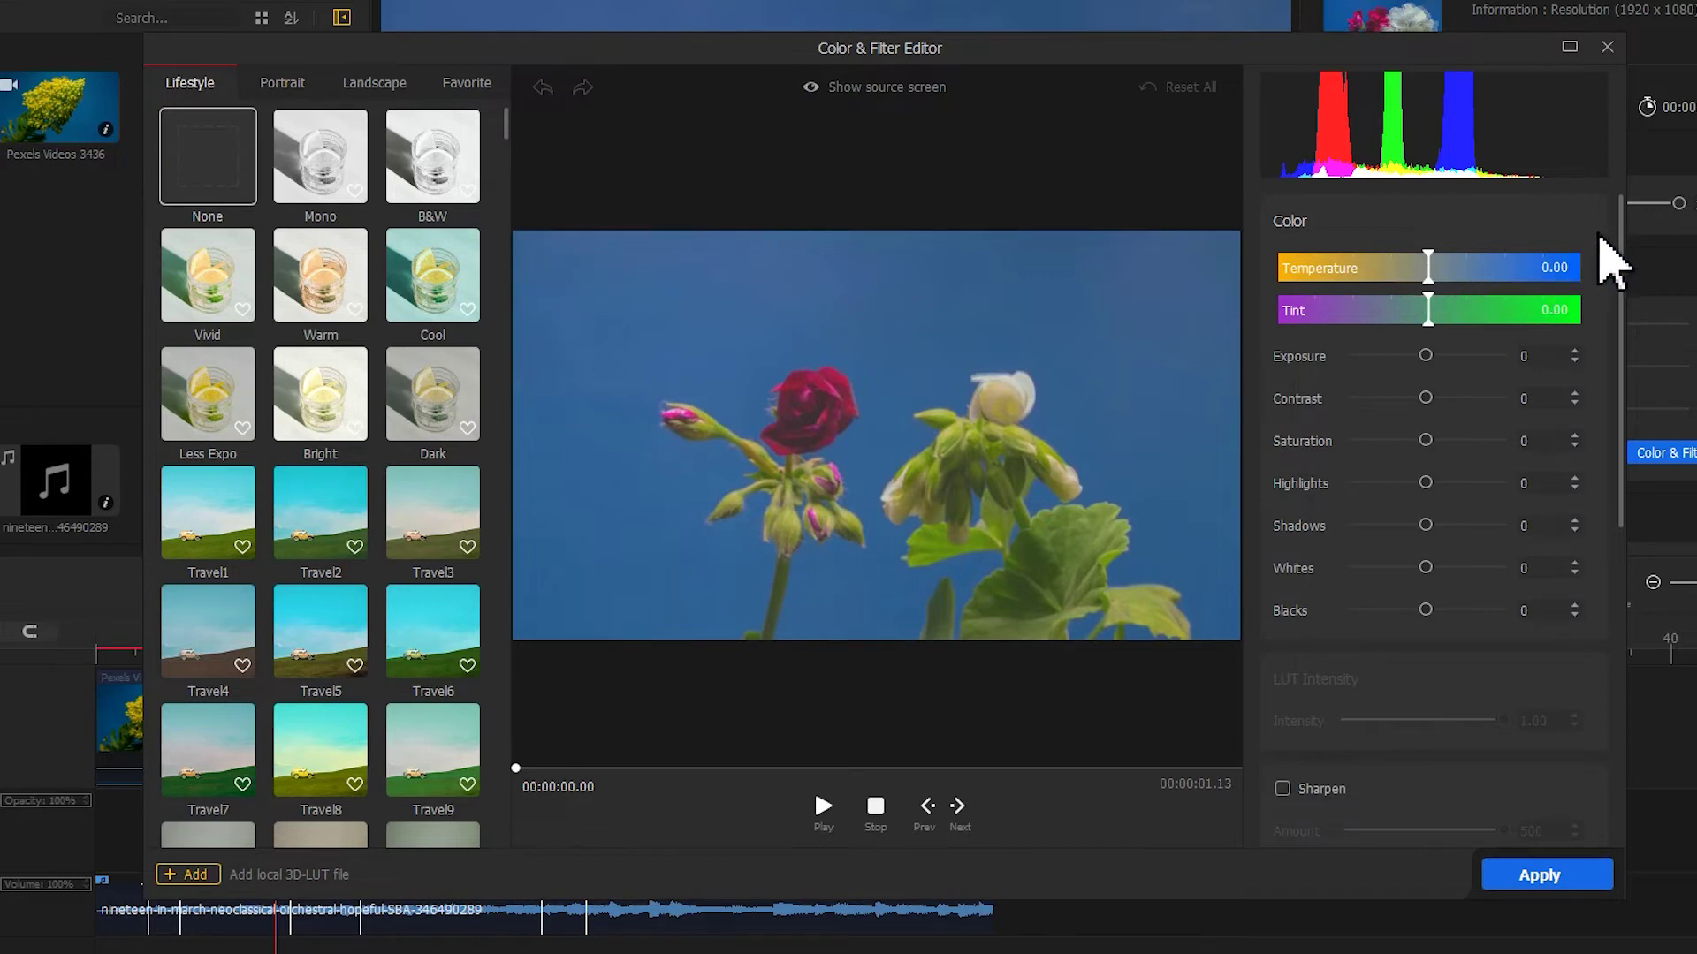
drag(1624, 231, 1584, 669)
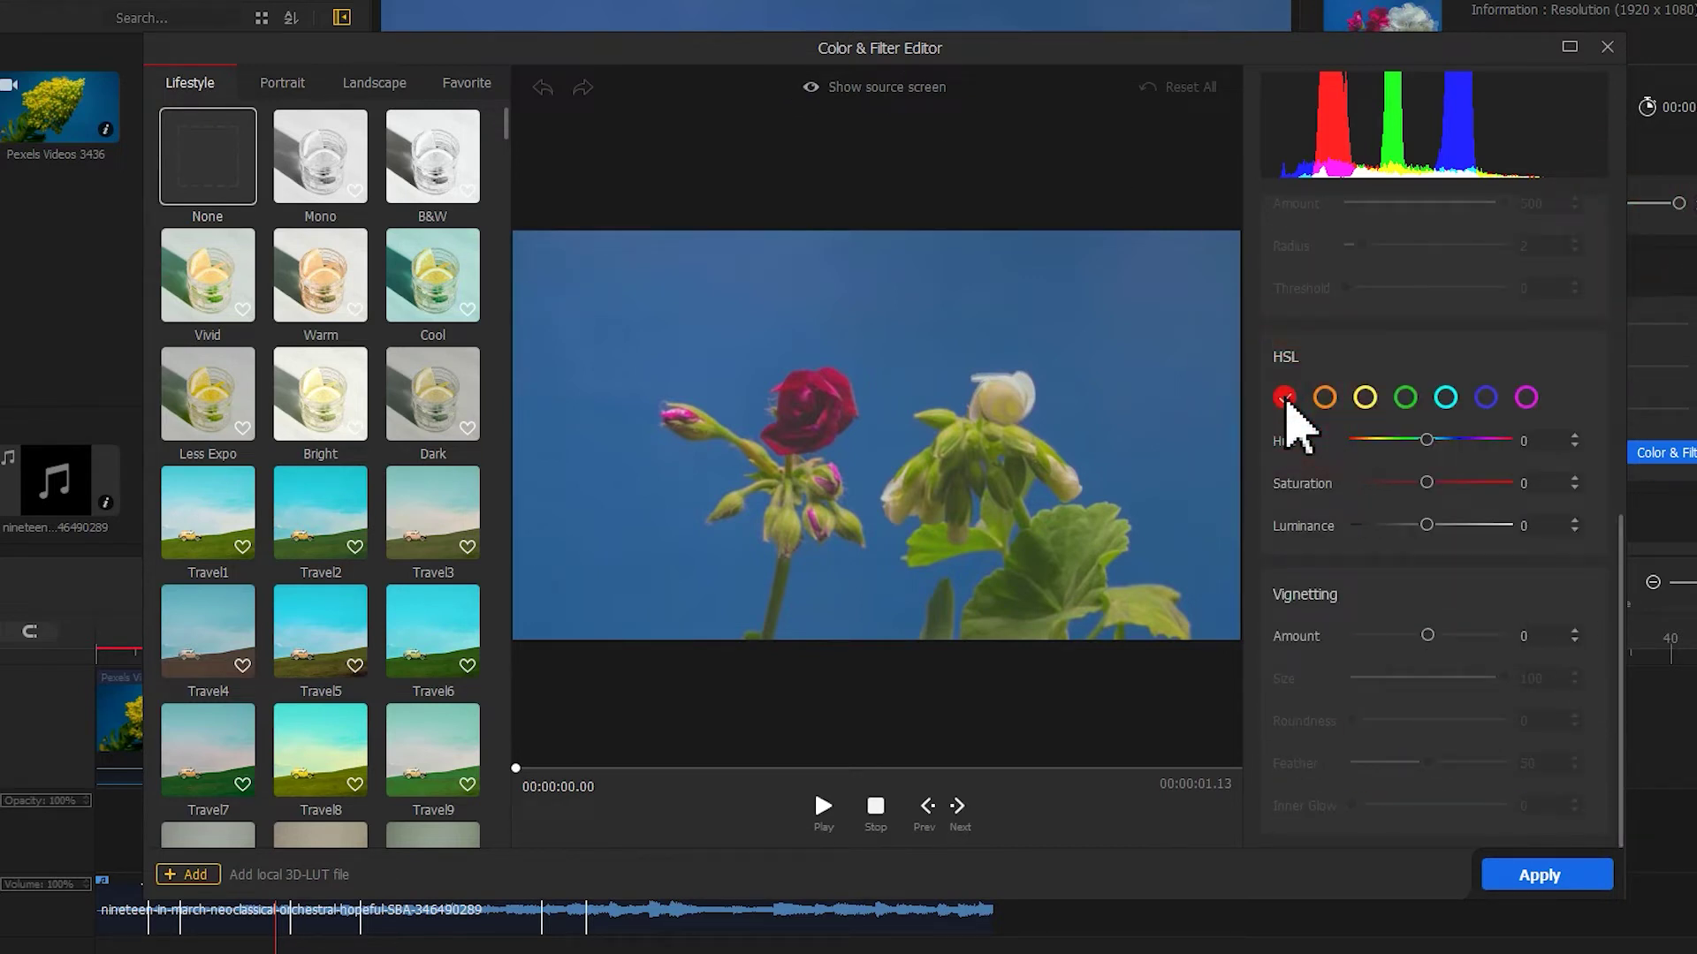
drag(1426, 484, 1351, 483)
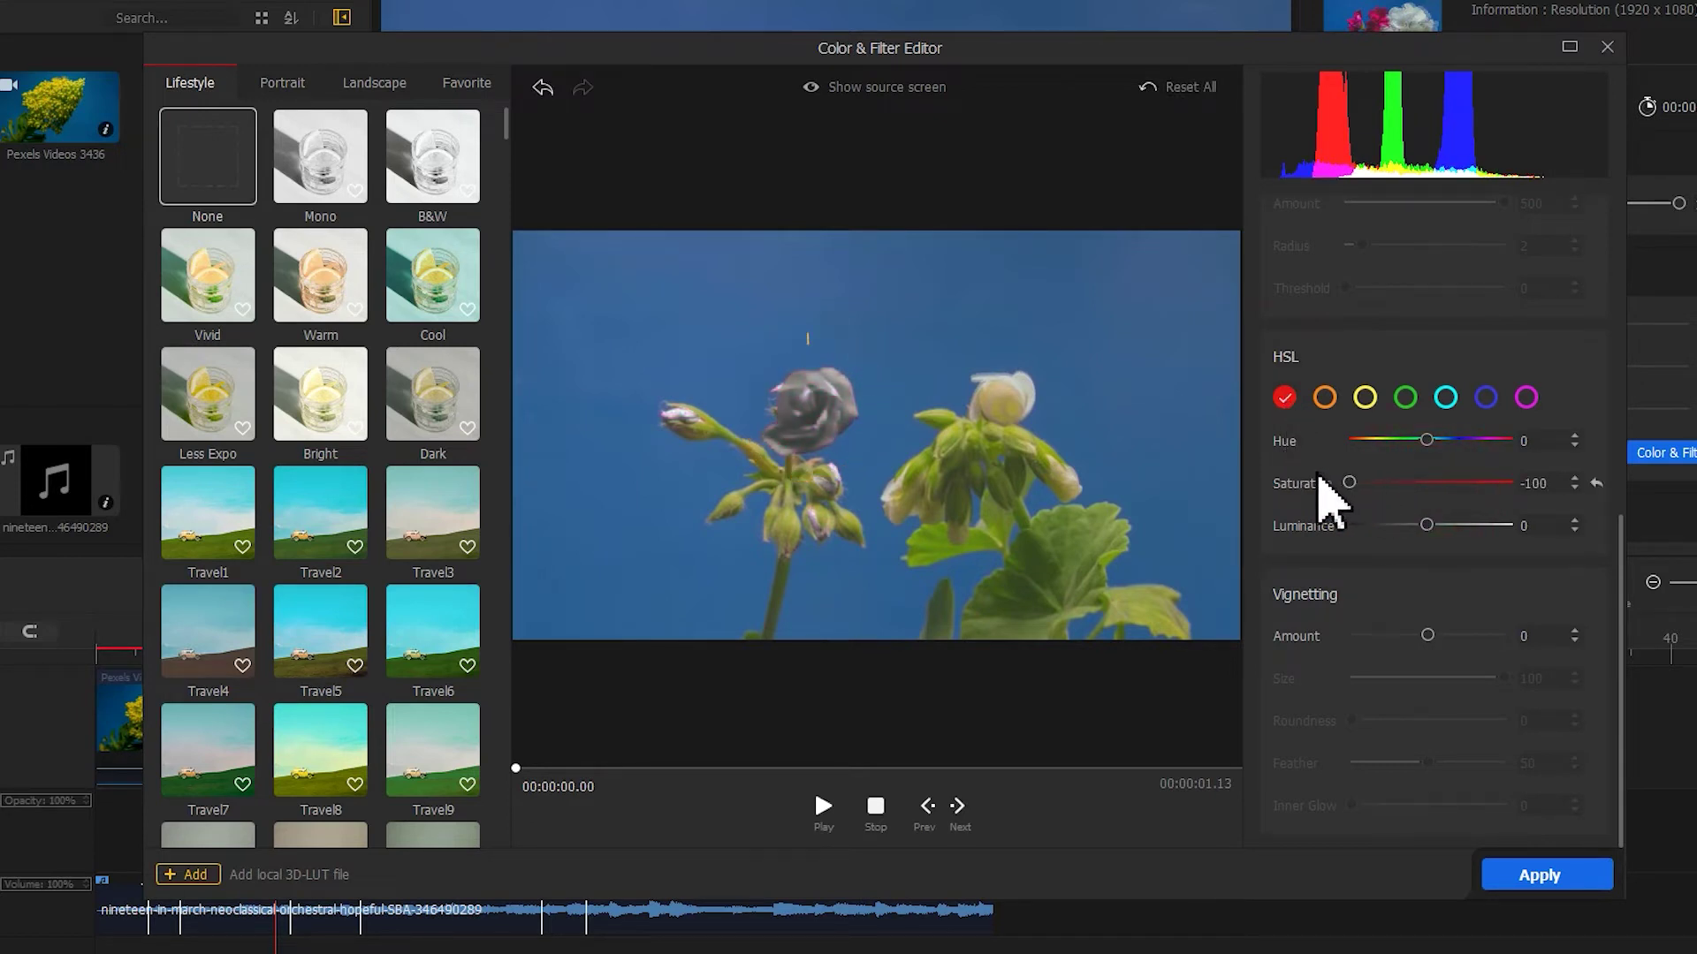
click(1406, 398)
drag(1426, 483, 1397, 484)
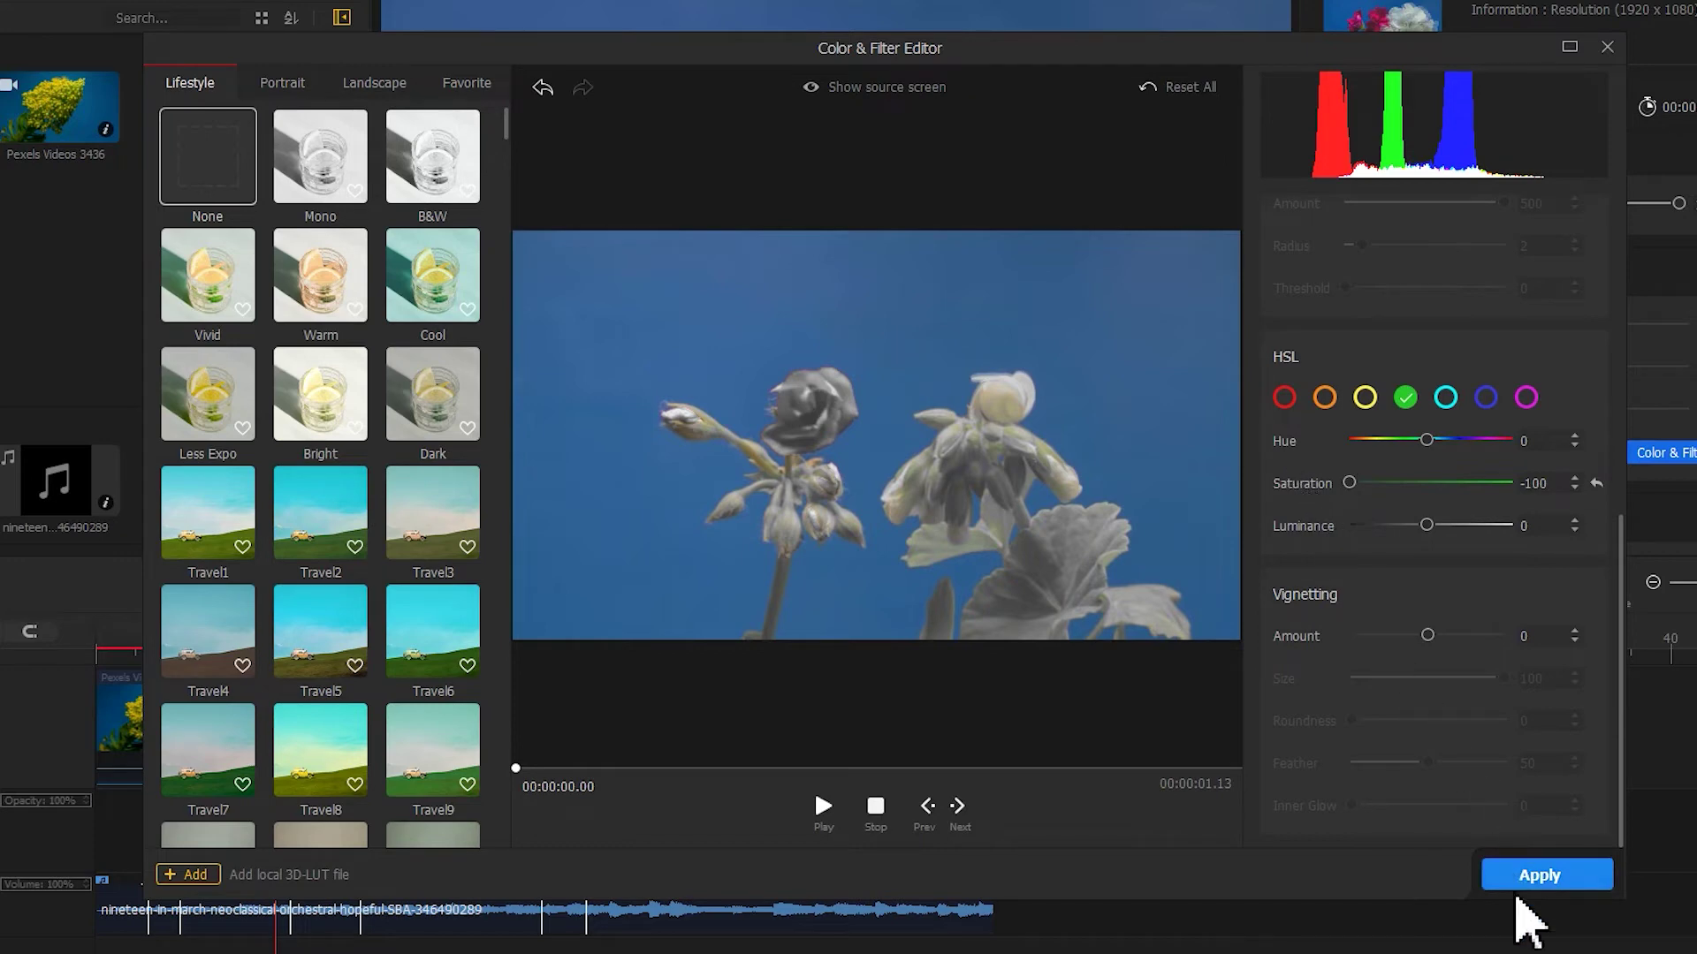
click(1539, 875)
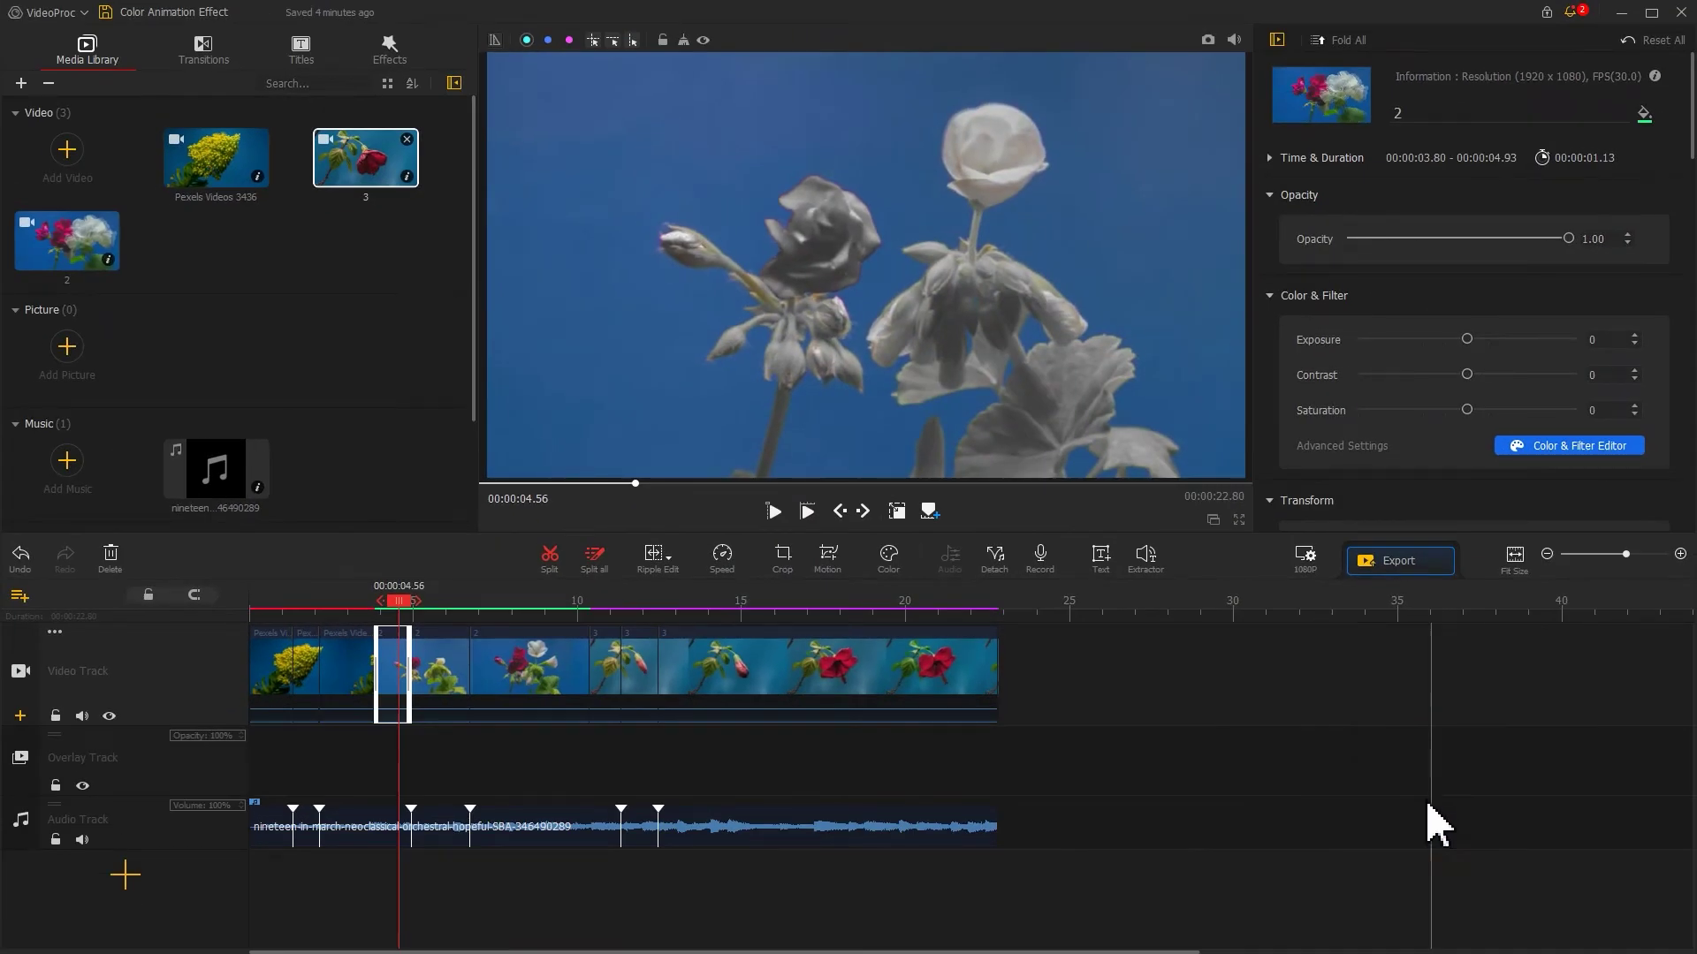
Set HSL red saturation to -100 on the clip section at 00:00:04.93.
click(451, 661)
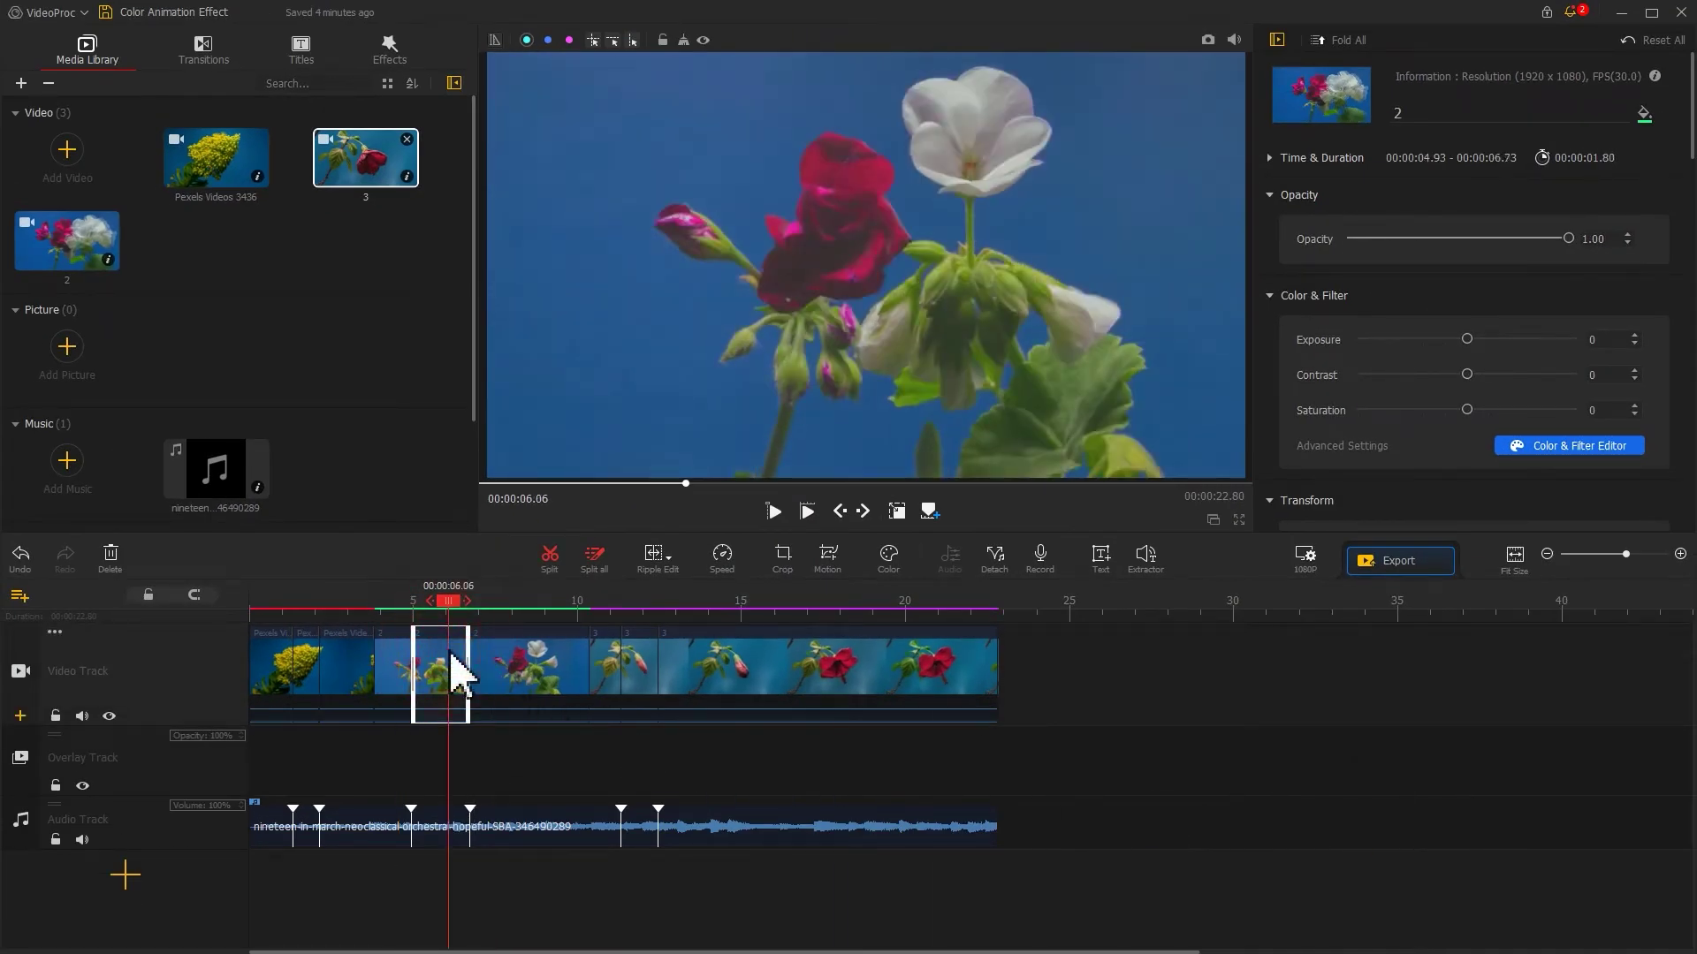
click(888, 557)
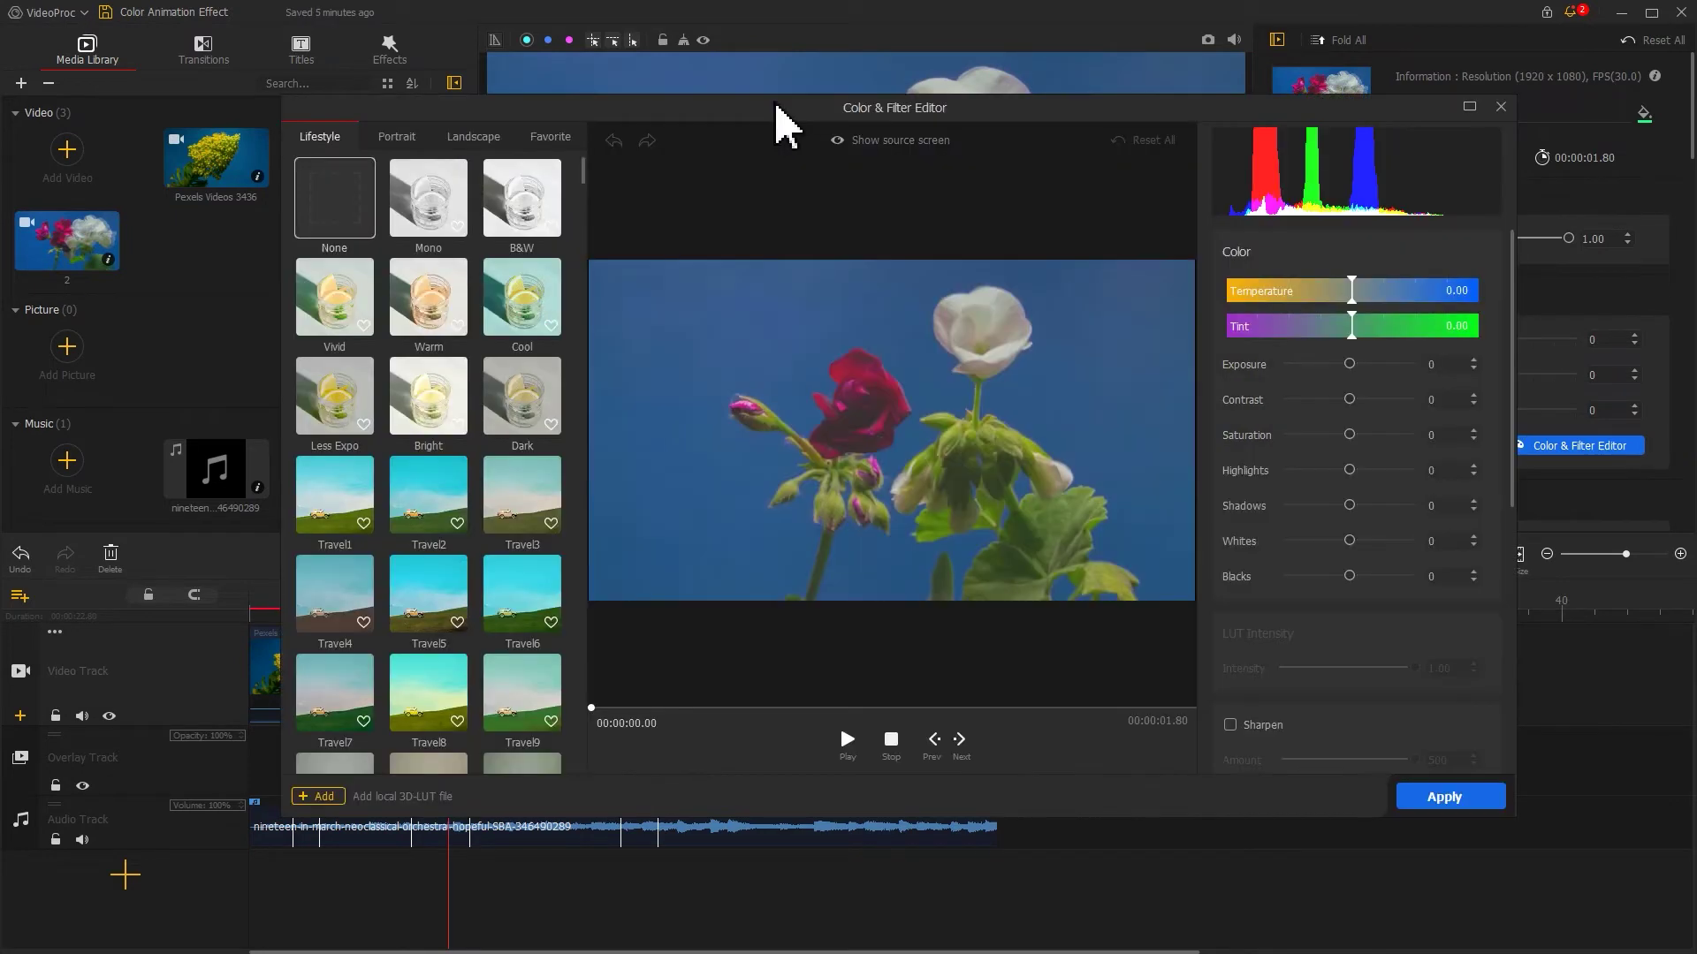
drag(1514, 262, 1514, 543)
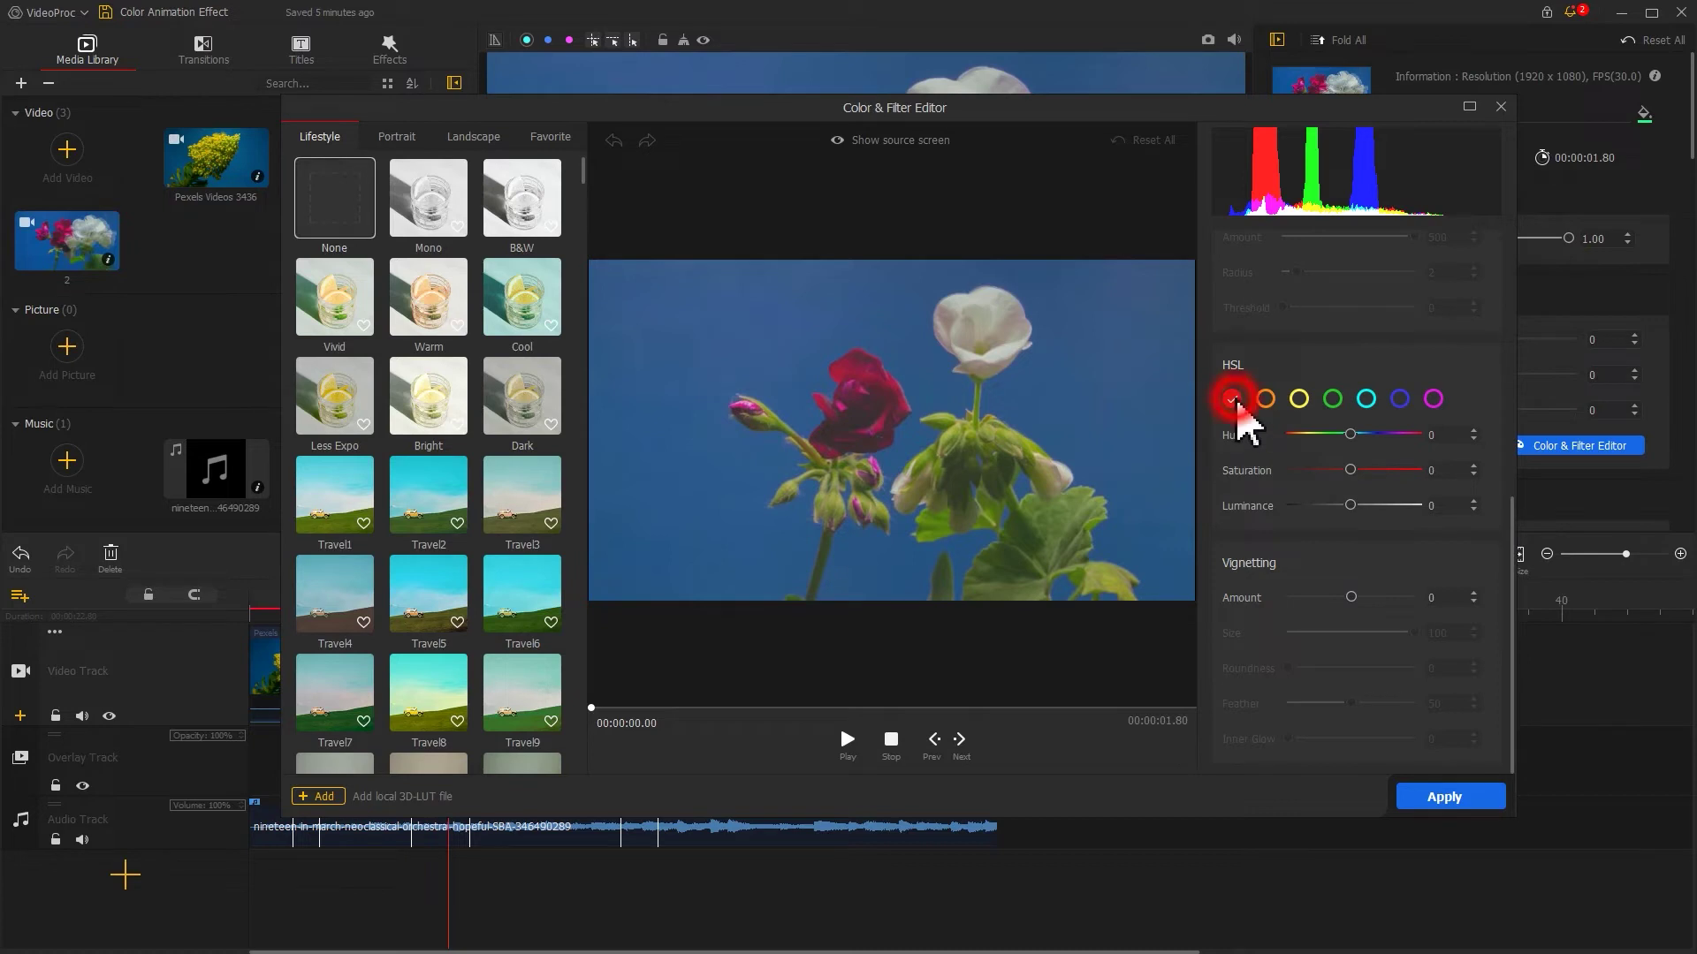
drag(1348, 474, 1299, 475)
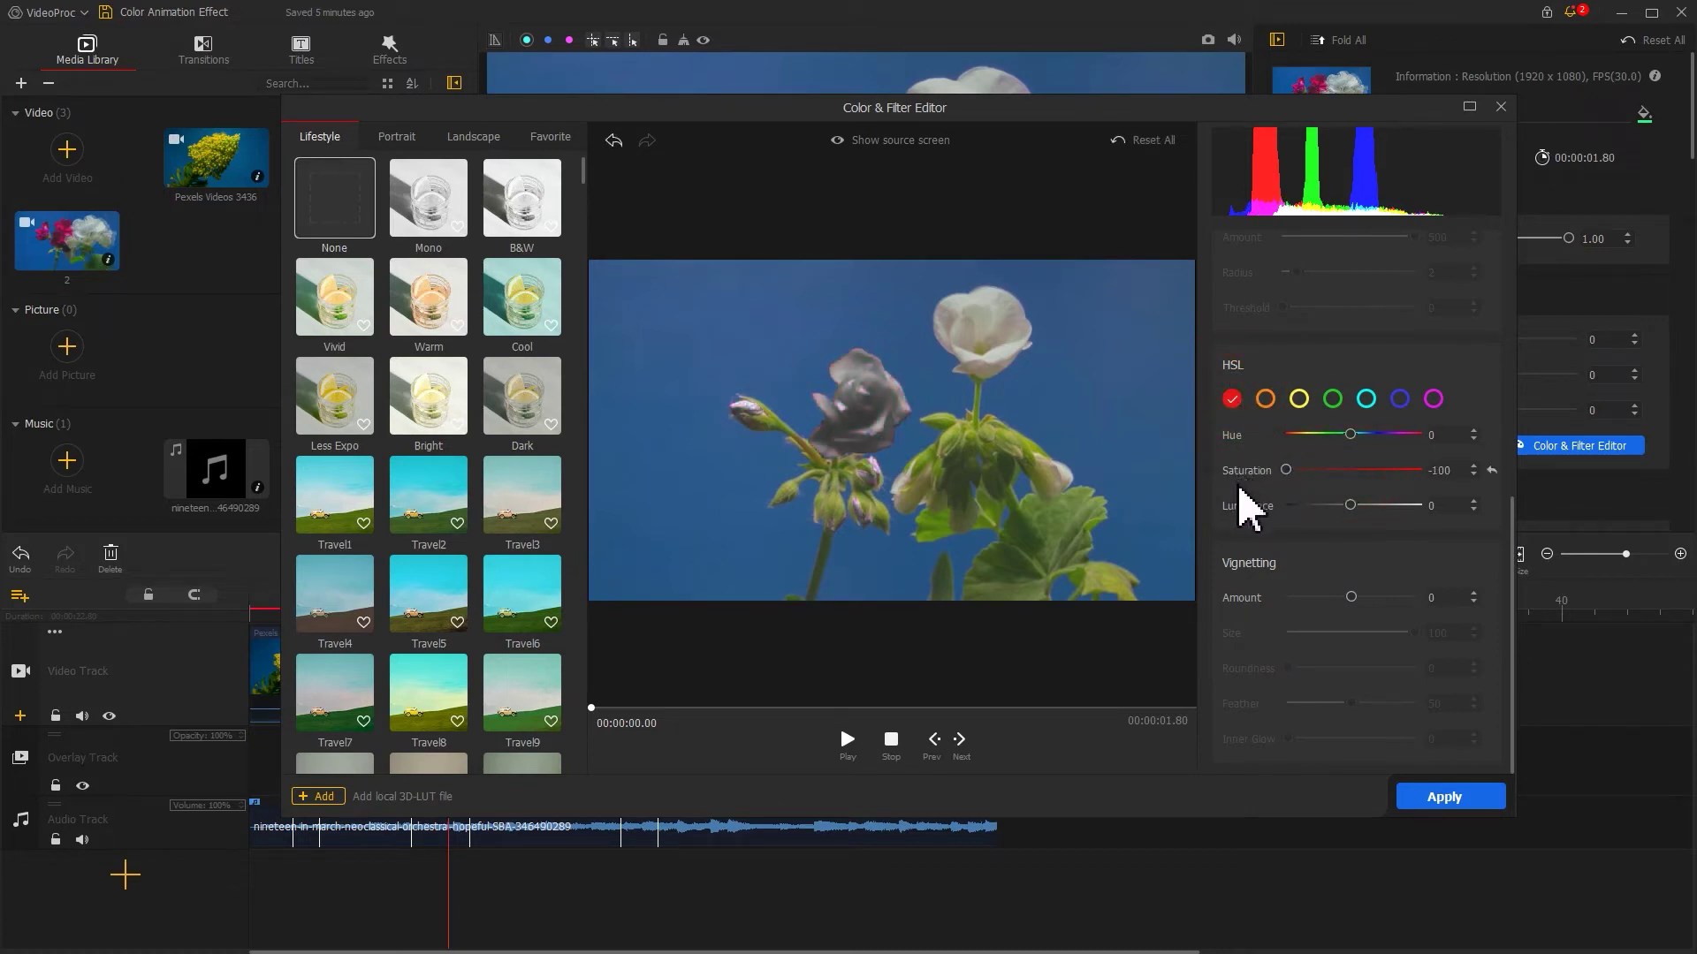
click(1418, 798)
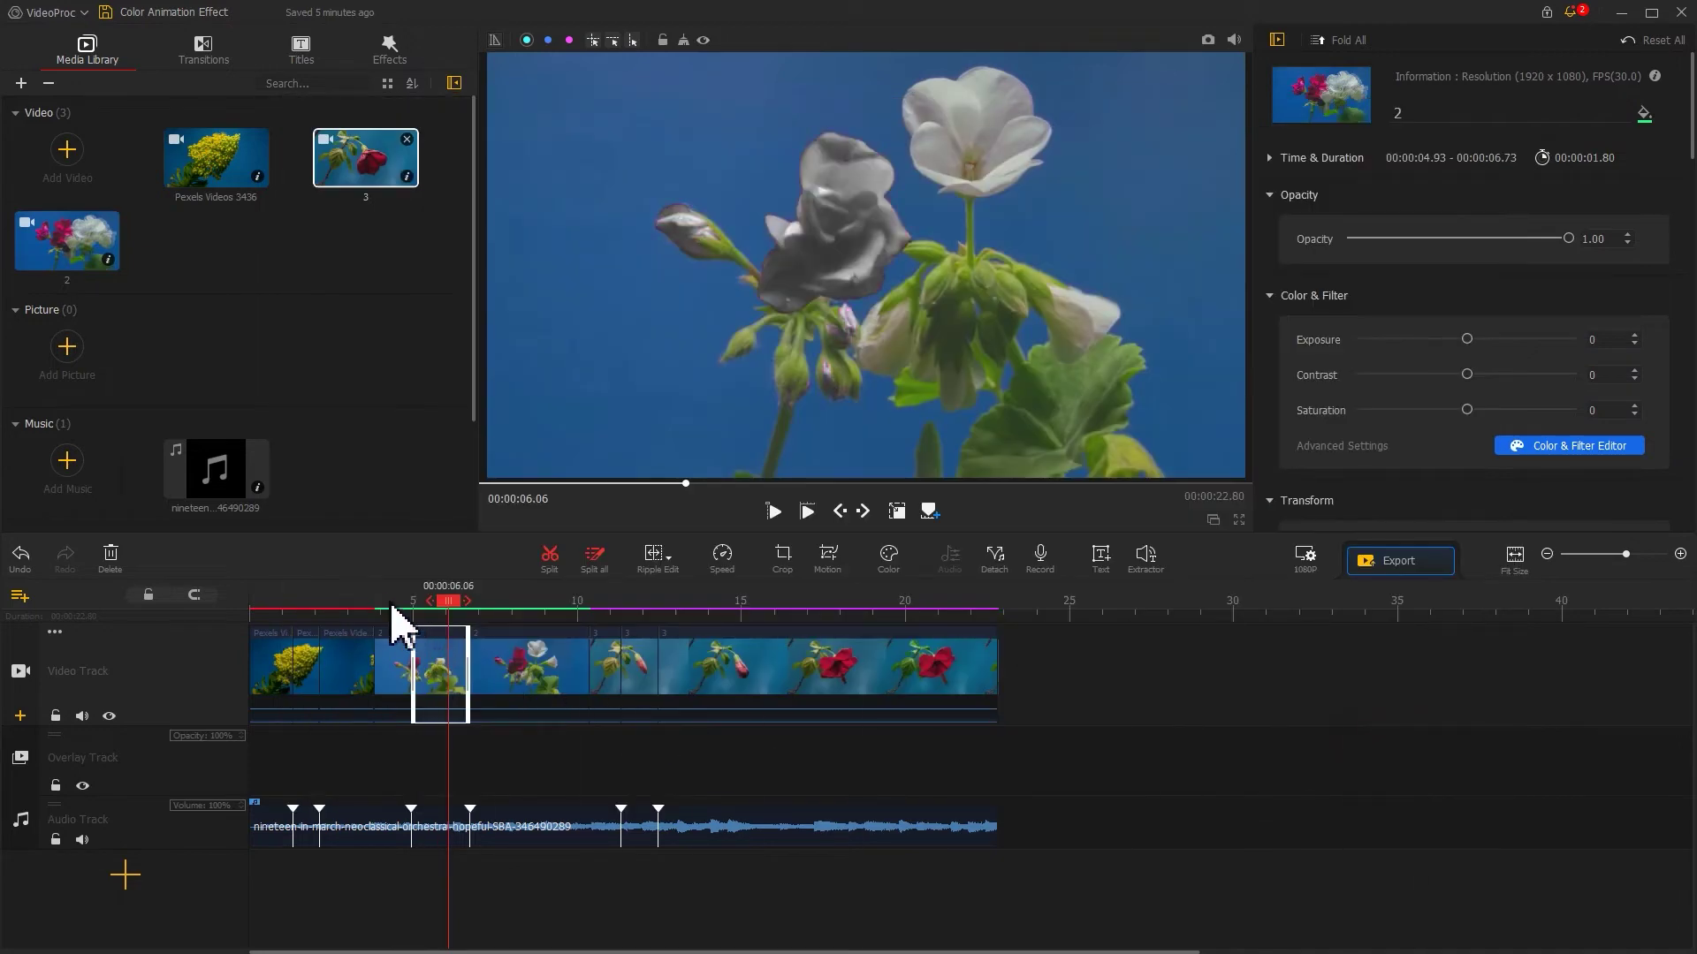
Apply the greyscale Bright1 preset to the short budding clip 3.
click(608, 662)
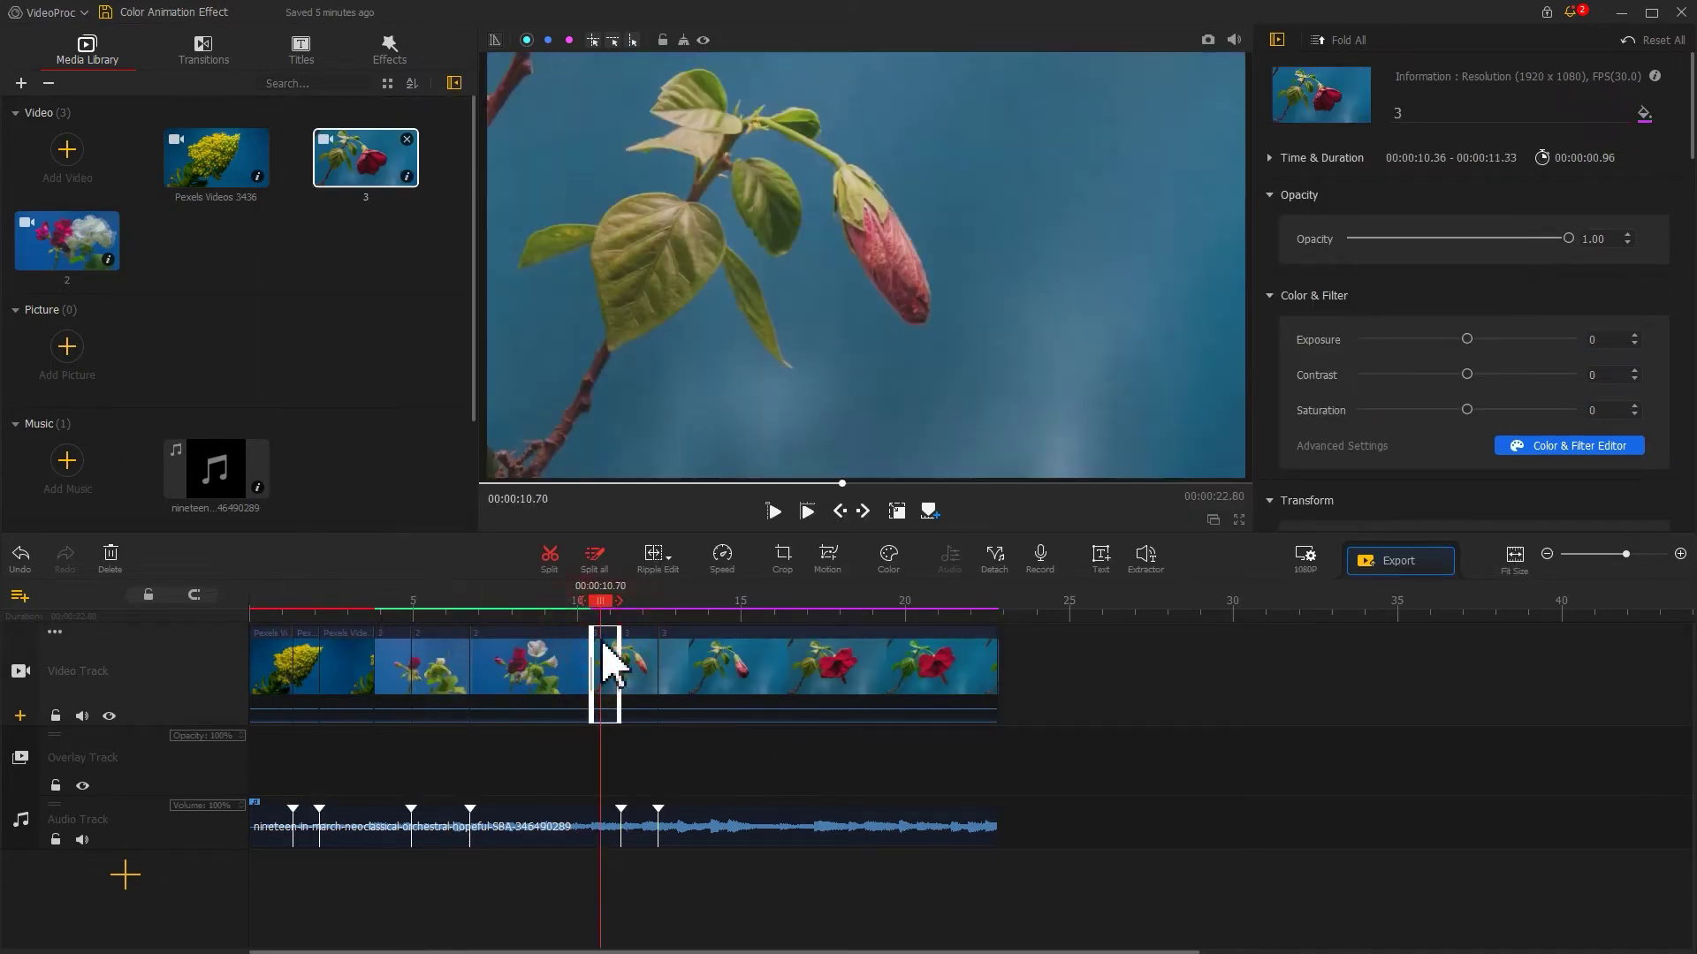
click(888, 559)
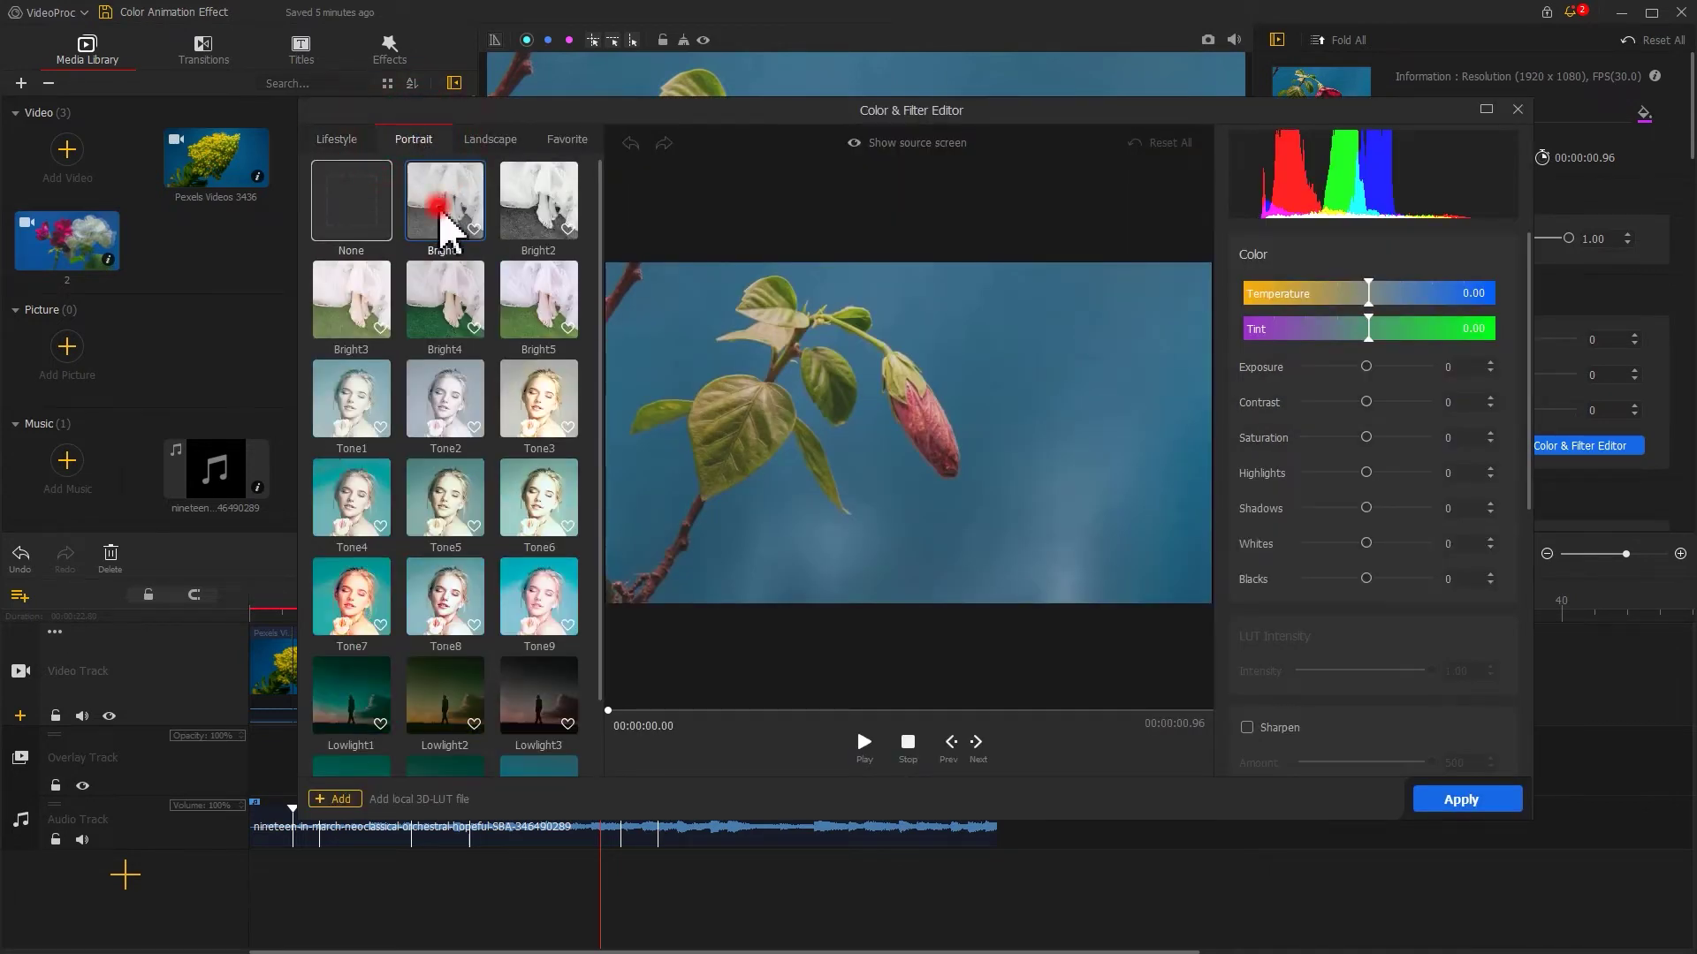
click(438, 210)
click(1446, 801)
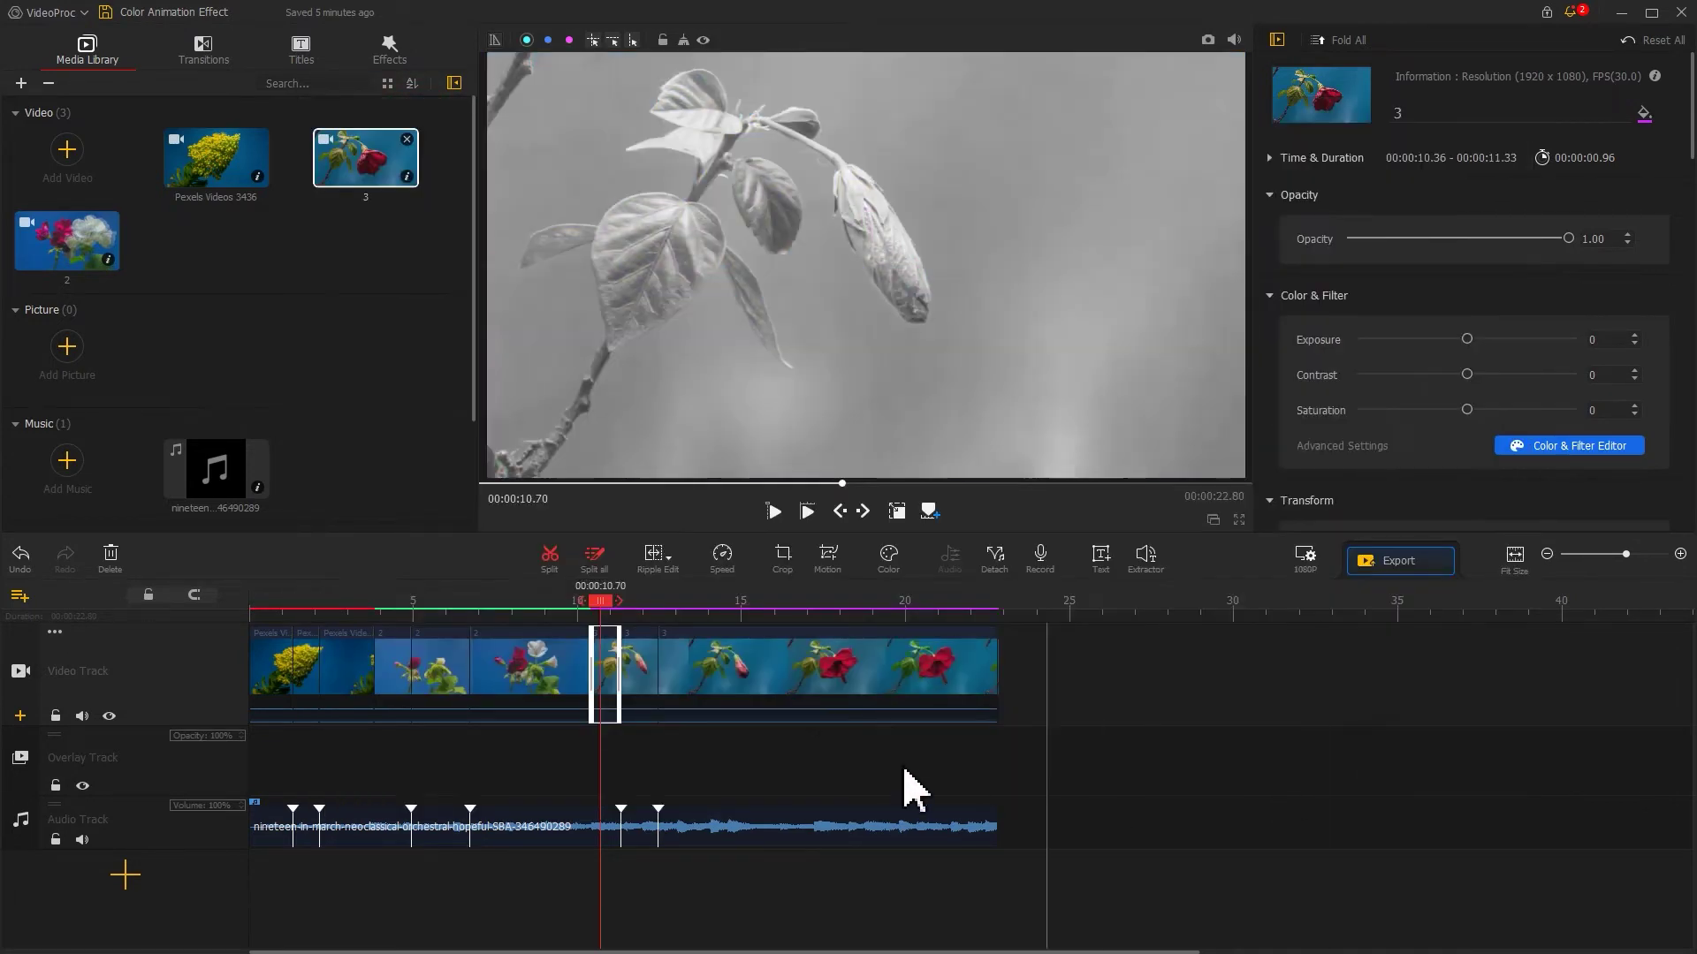
click(625, 654)
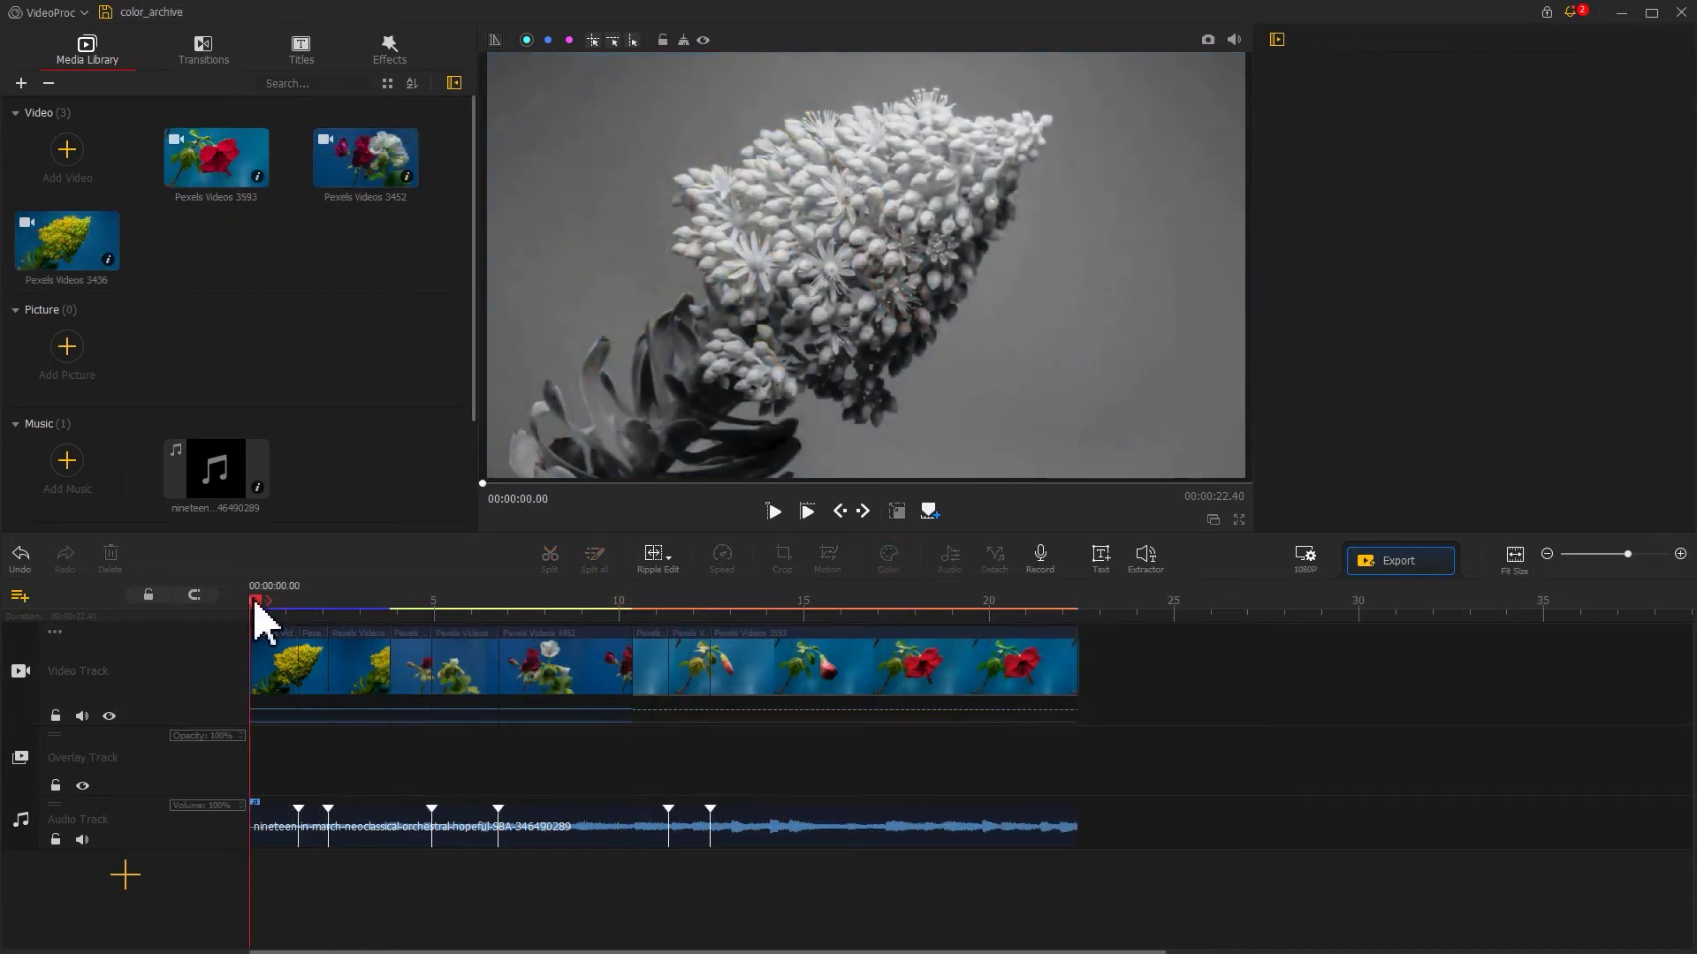
Play back the edited color_archive timeline, then bring up the Transitions library.
key(space)
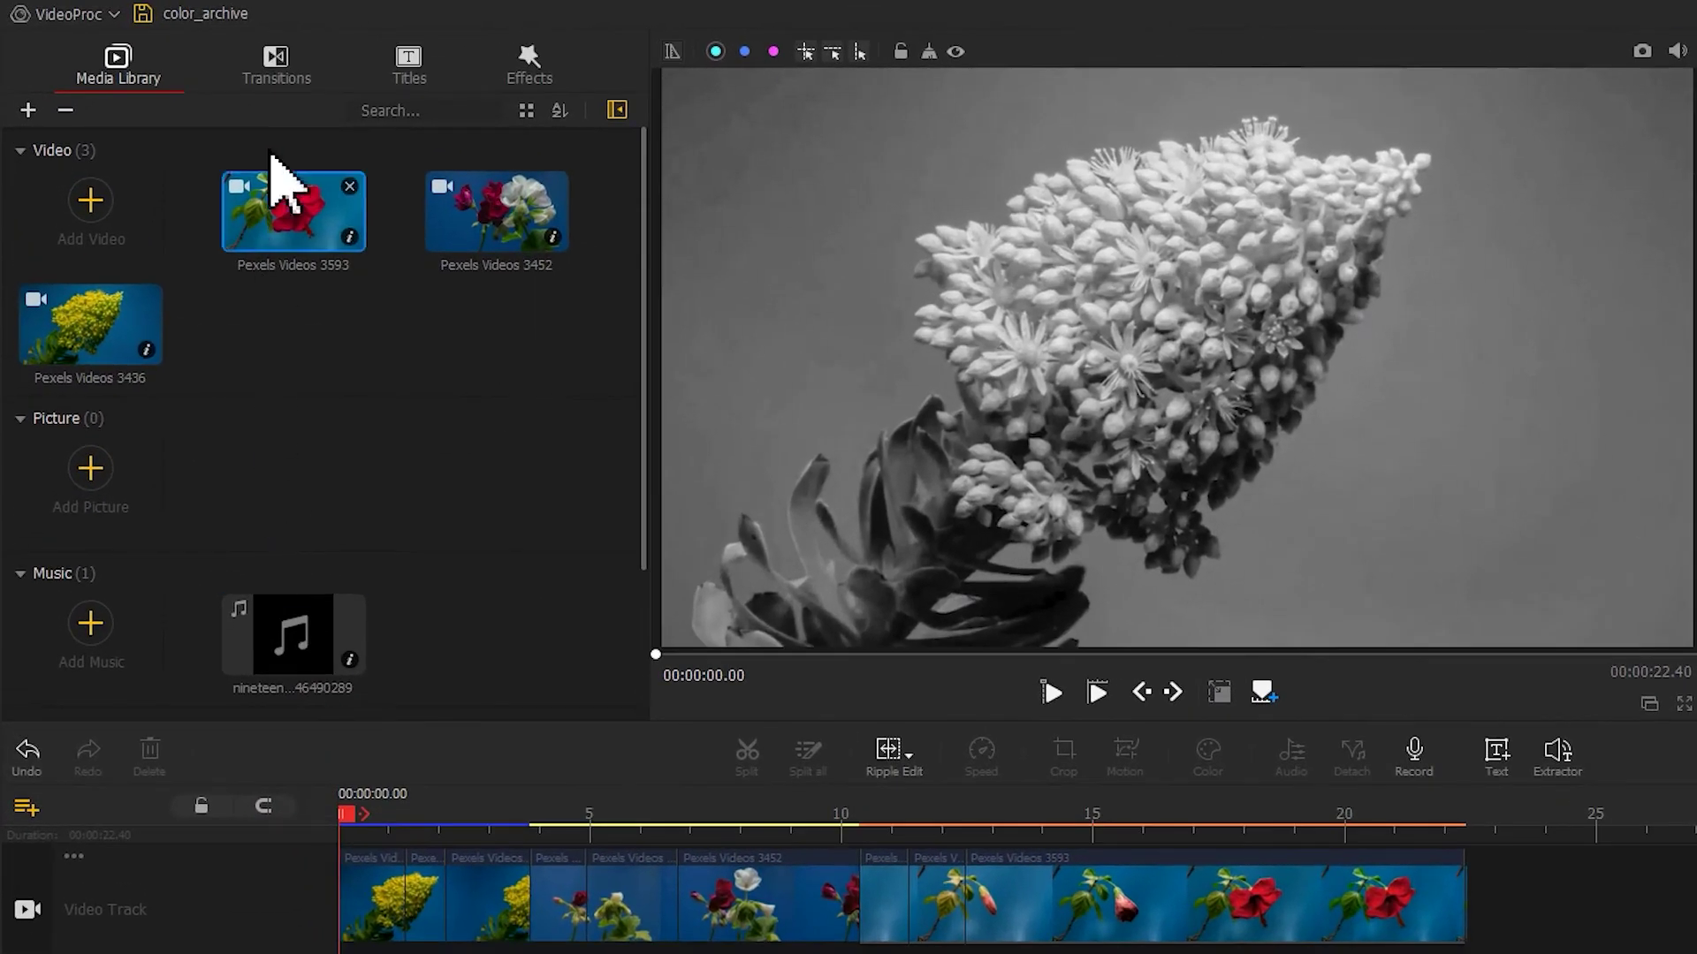
click(205, 62)
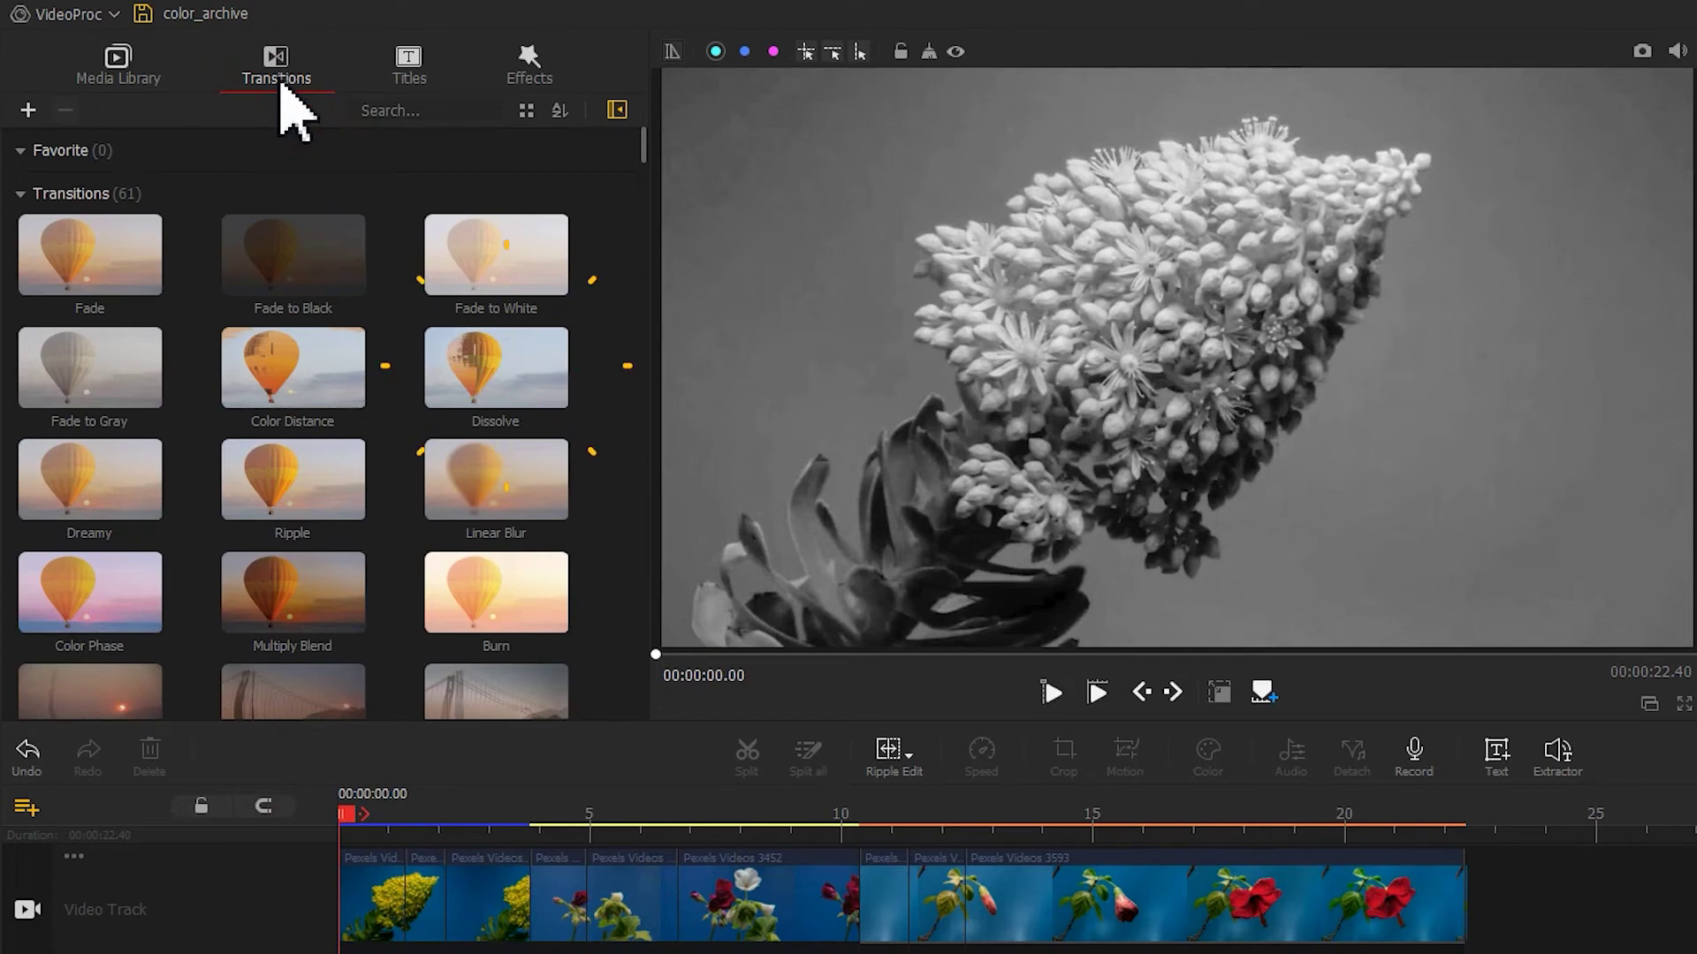
Put a Dissolve on the first clip join, trimmed to about 1.06 seconds, followed by a Ripple, and preview them.
drag(485, 397, 384, 937)
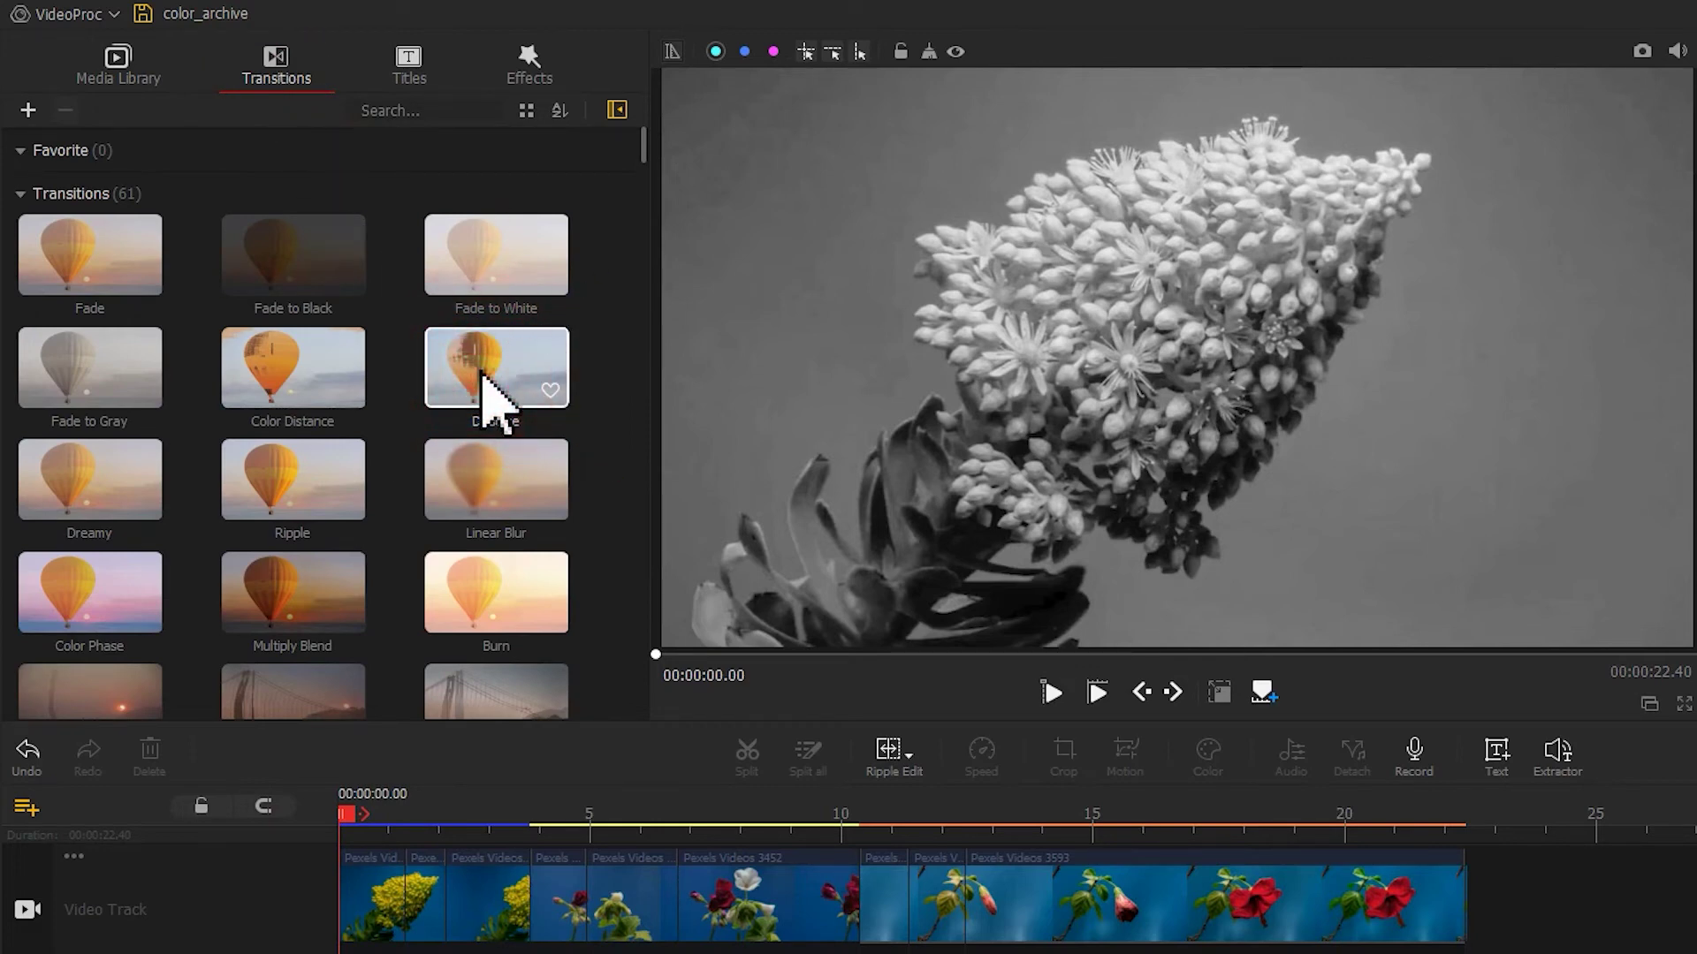
drag(281, 690, 281, 692)
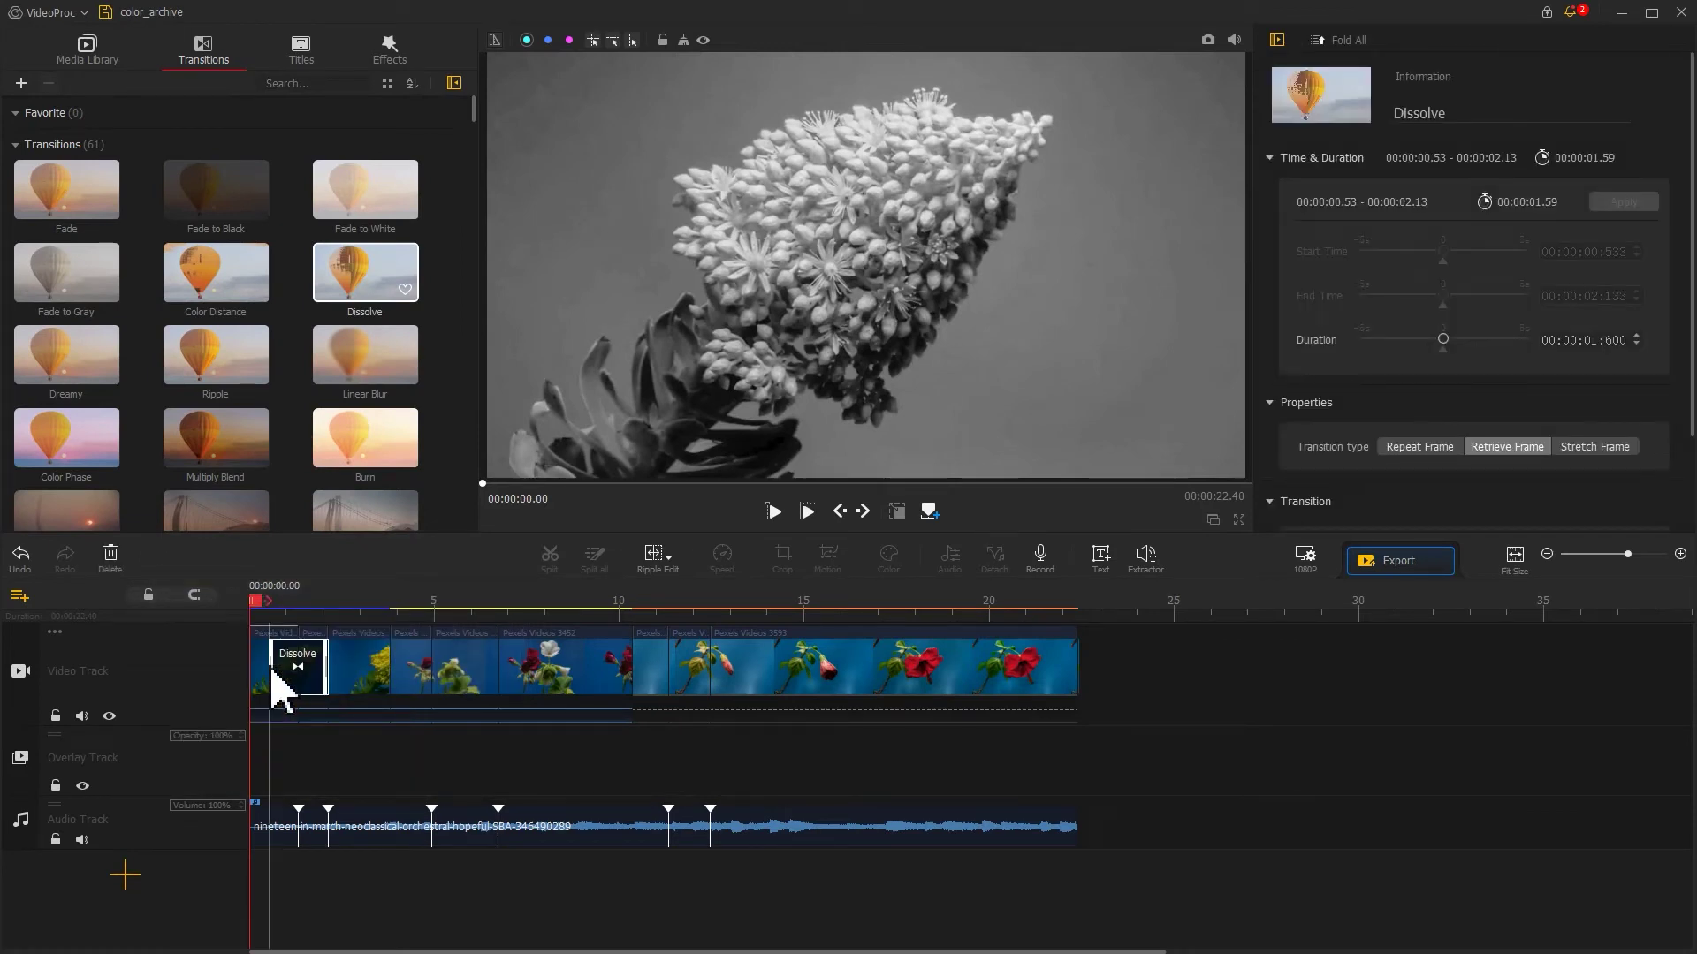
drag(269, 667, 283, 668)
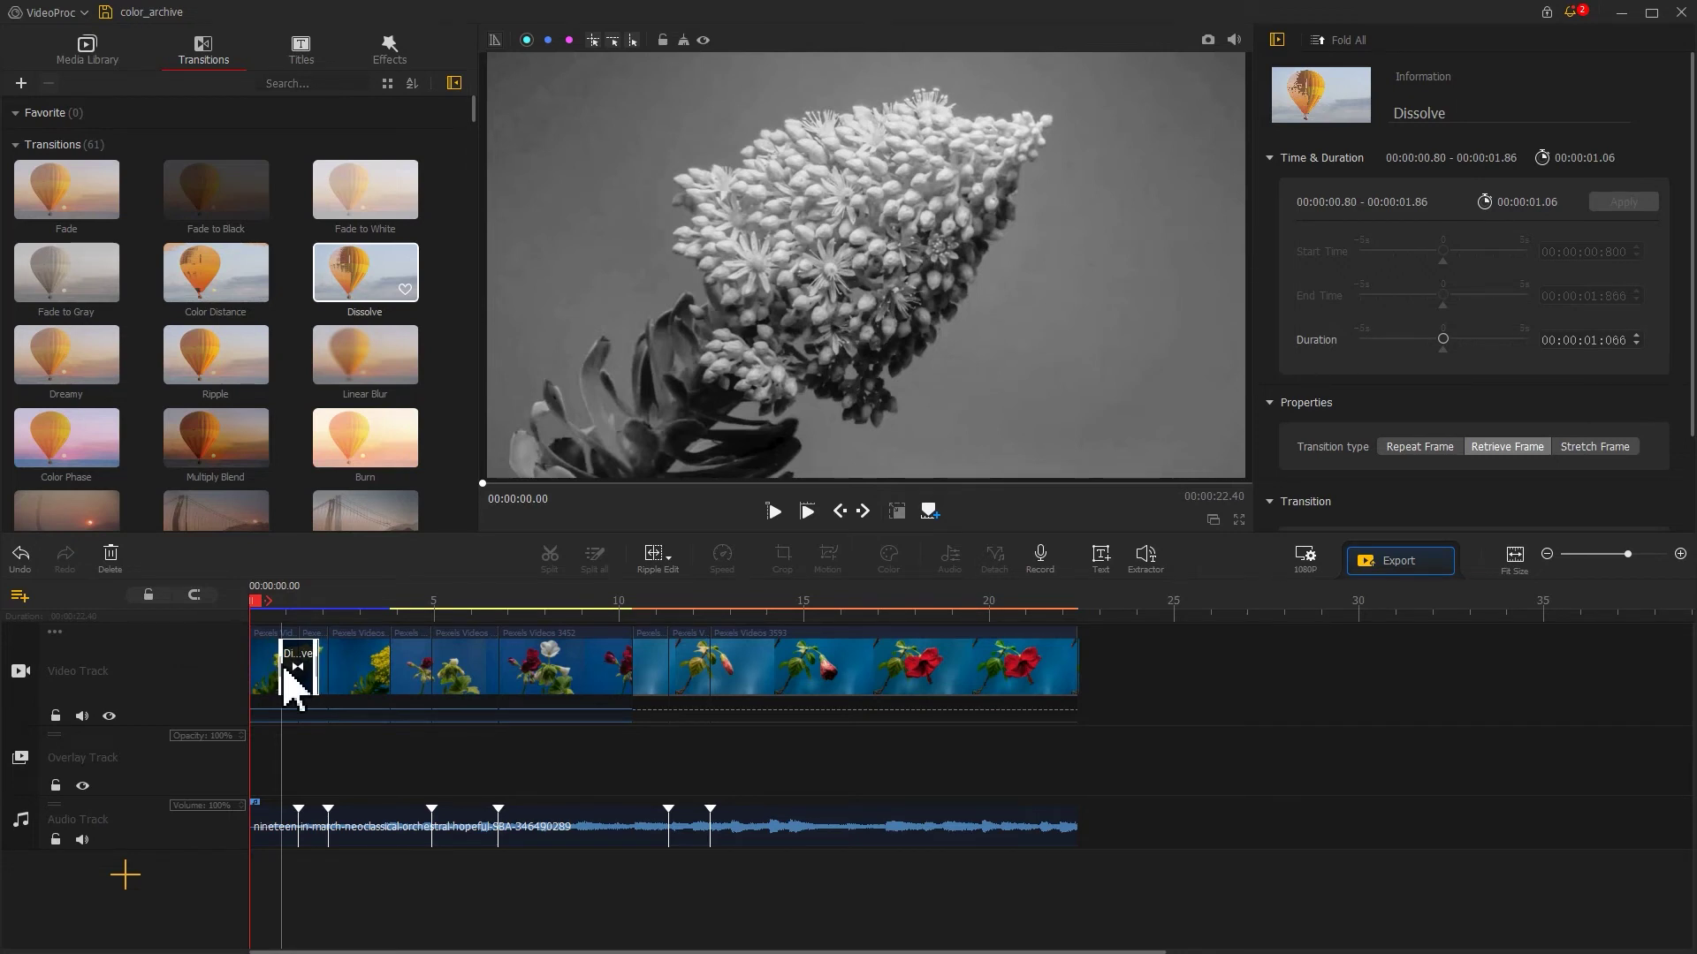
mouse_move(212, 367)
mouse_down()
mouse_move(283, 454)
mouse_move(338, 672)
mouse_move(327, 620)
mouse_up()
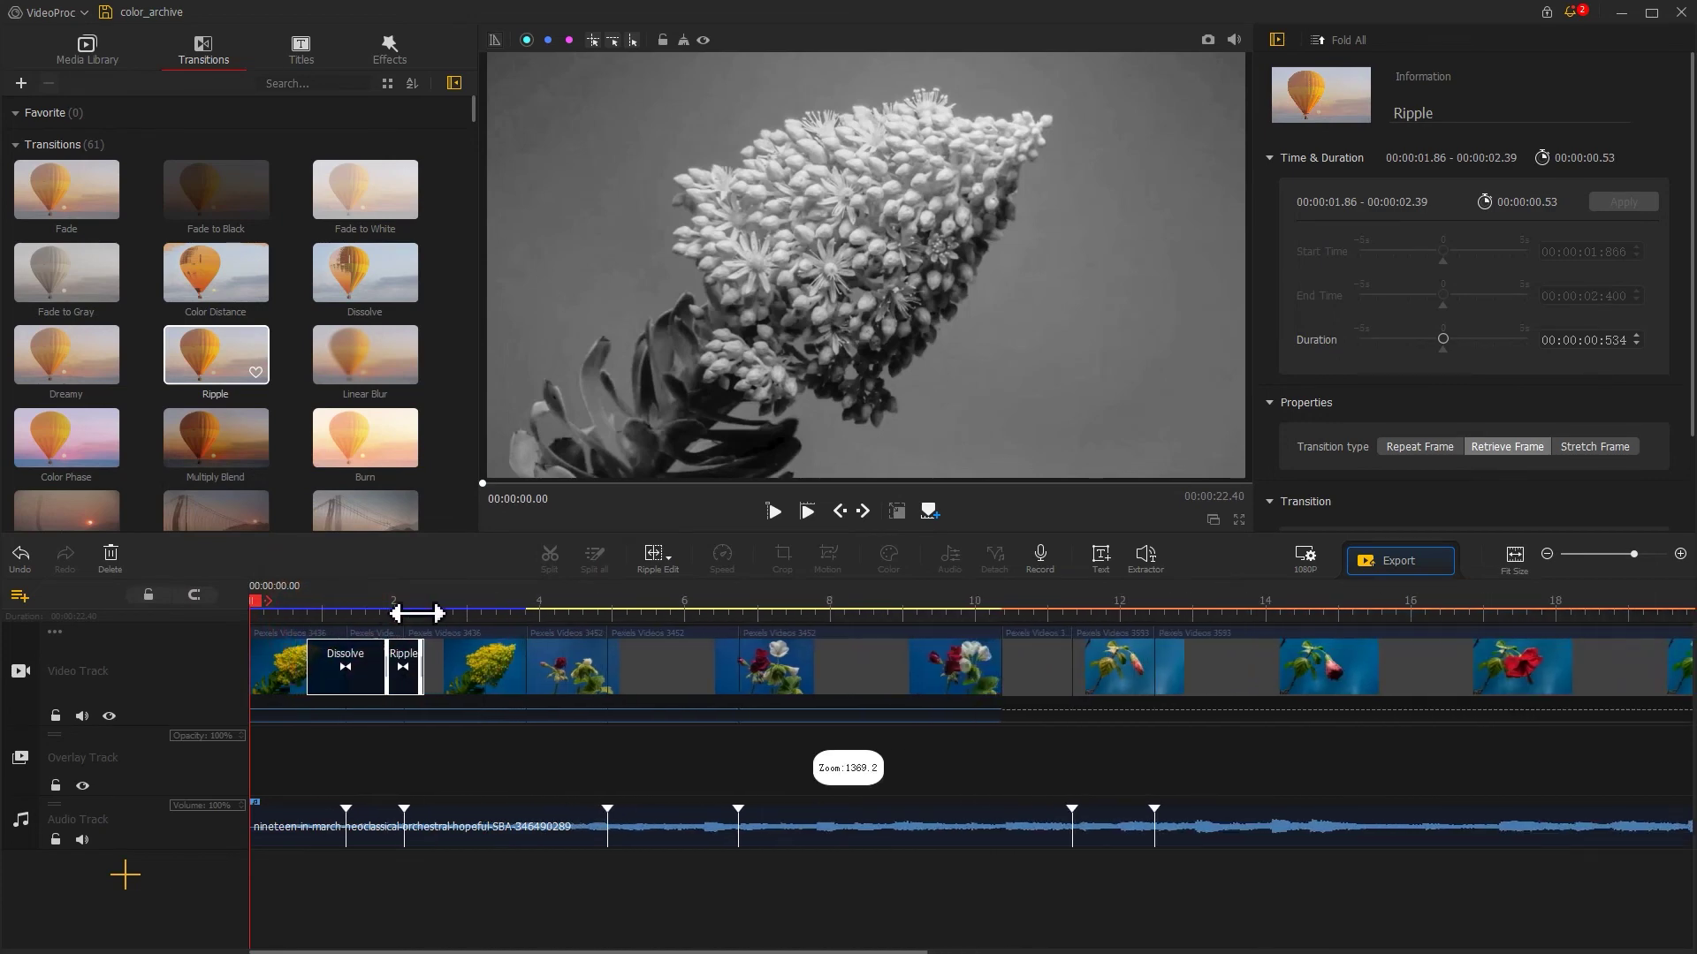
click(768, 513)
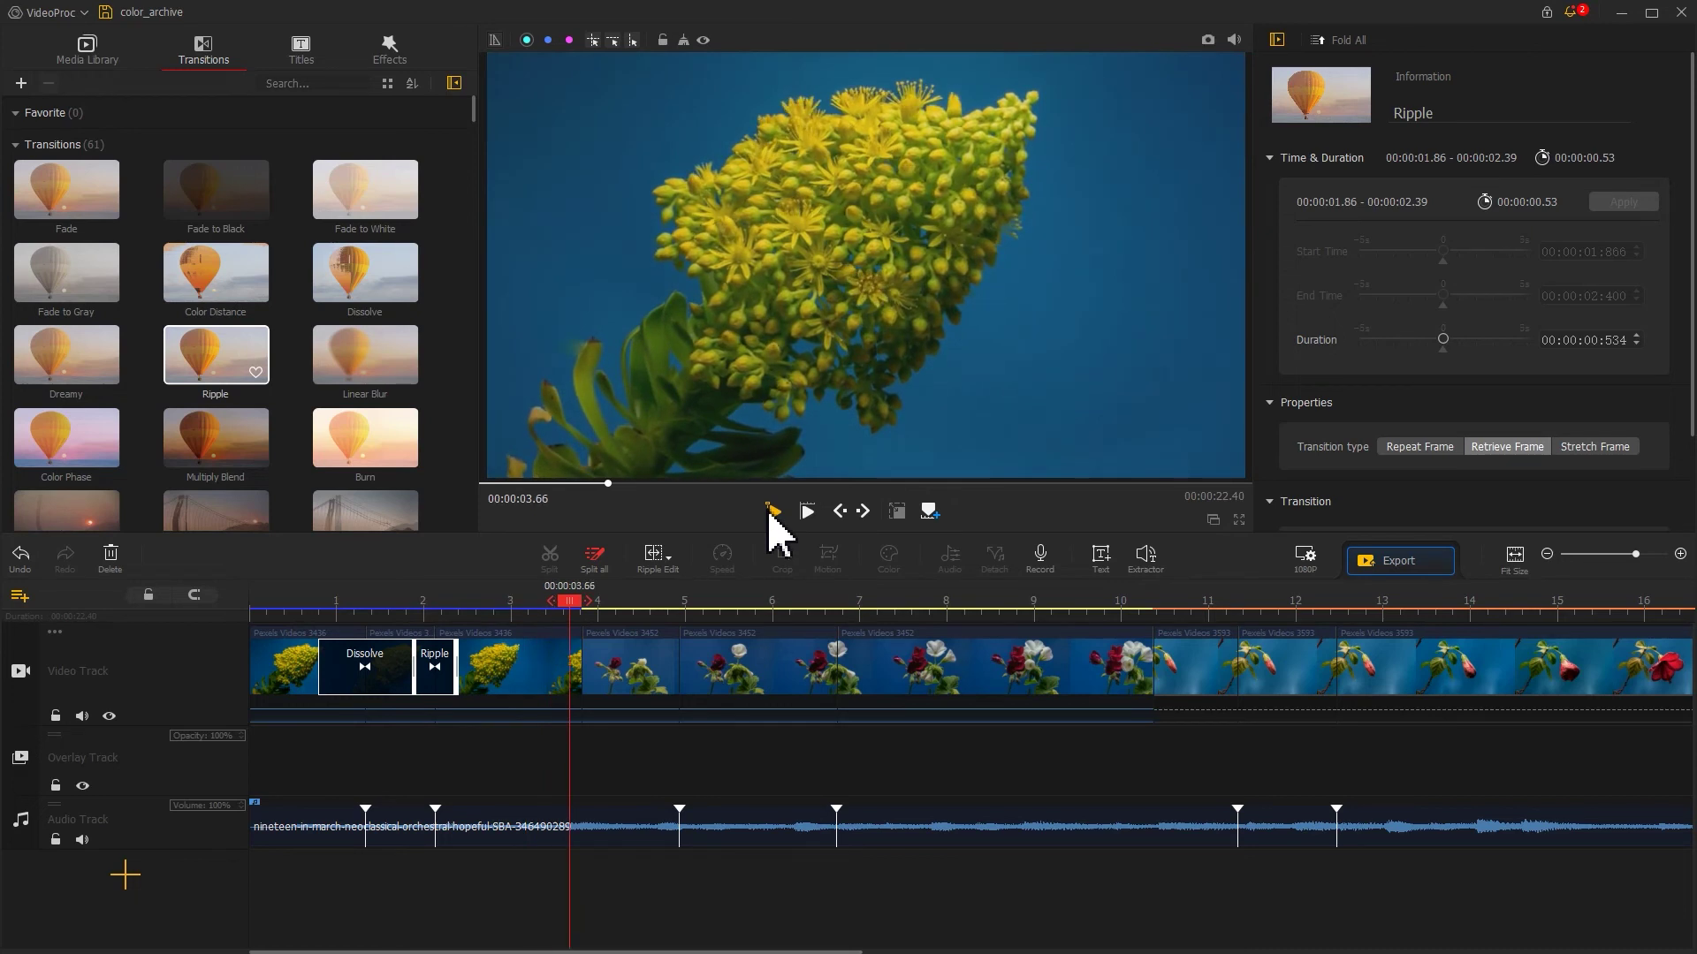
Add another Ripple and Dissolves to the remaining clip joins, then return the playhead to 0.
drag(271, 372, 629, 676)
drag(368, 287, 782, 654)
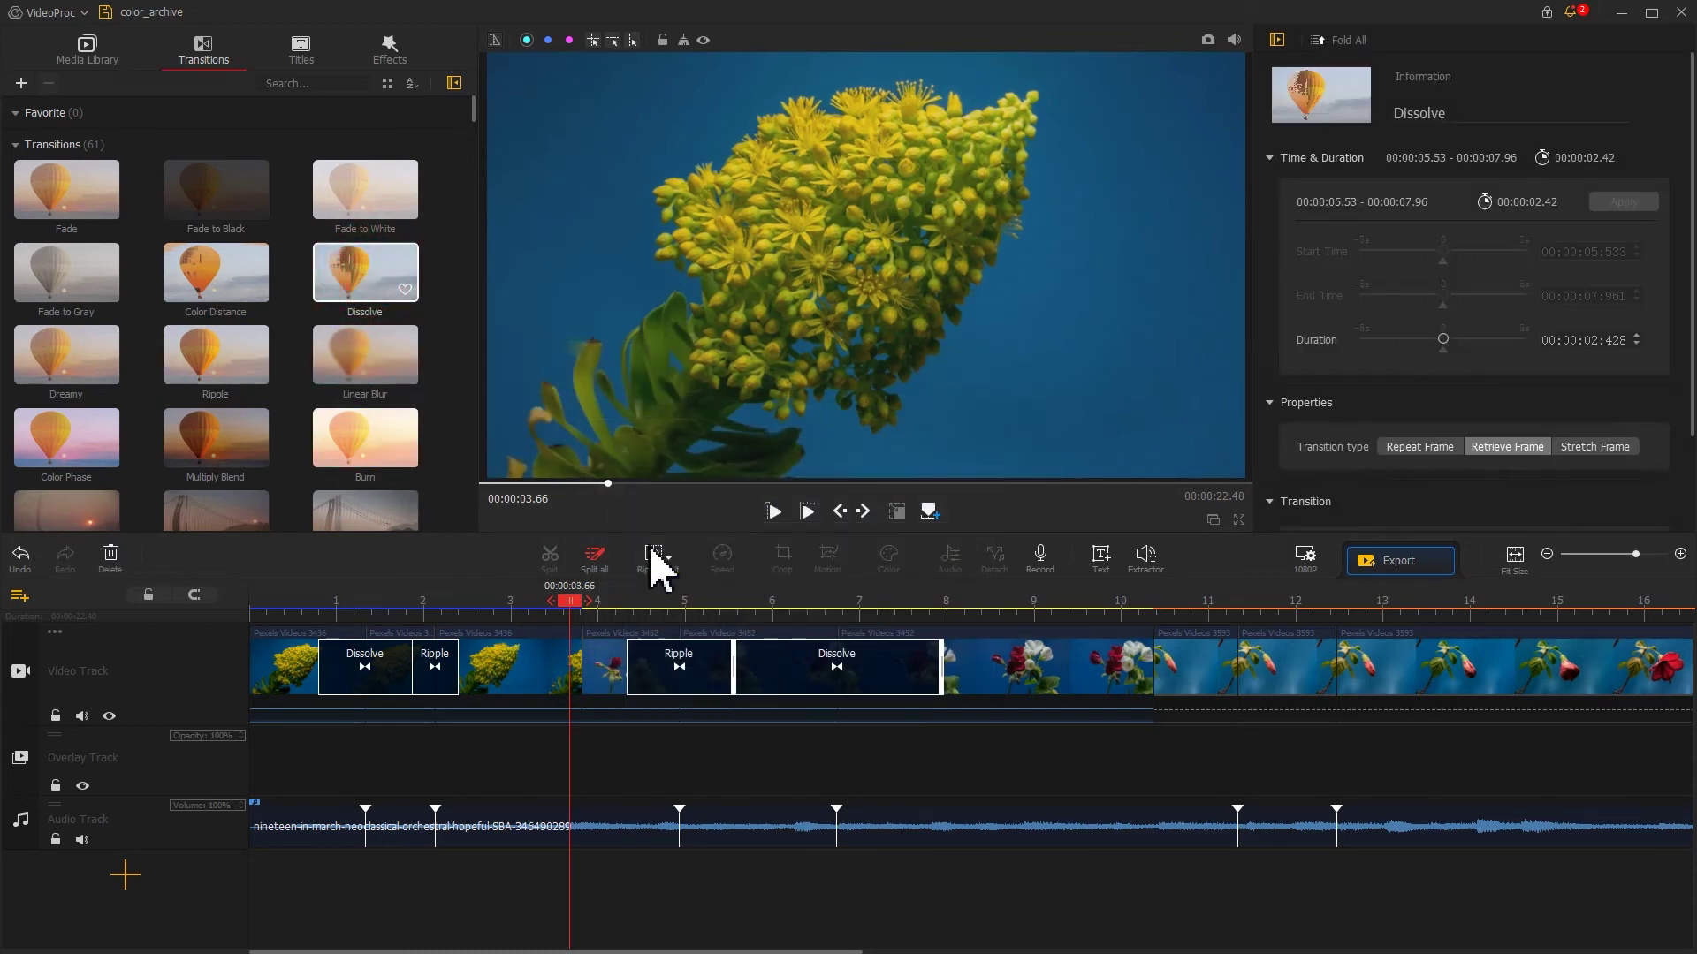
drag(363, 291, 1236, 672)
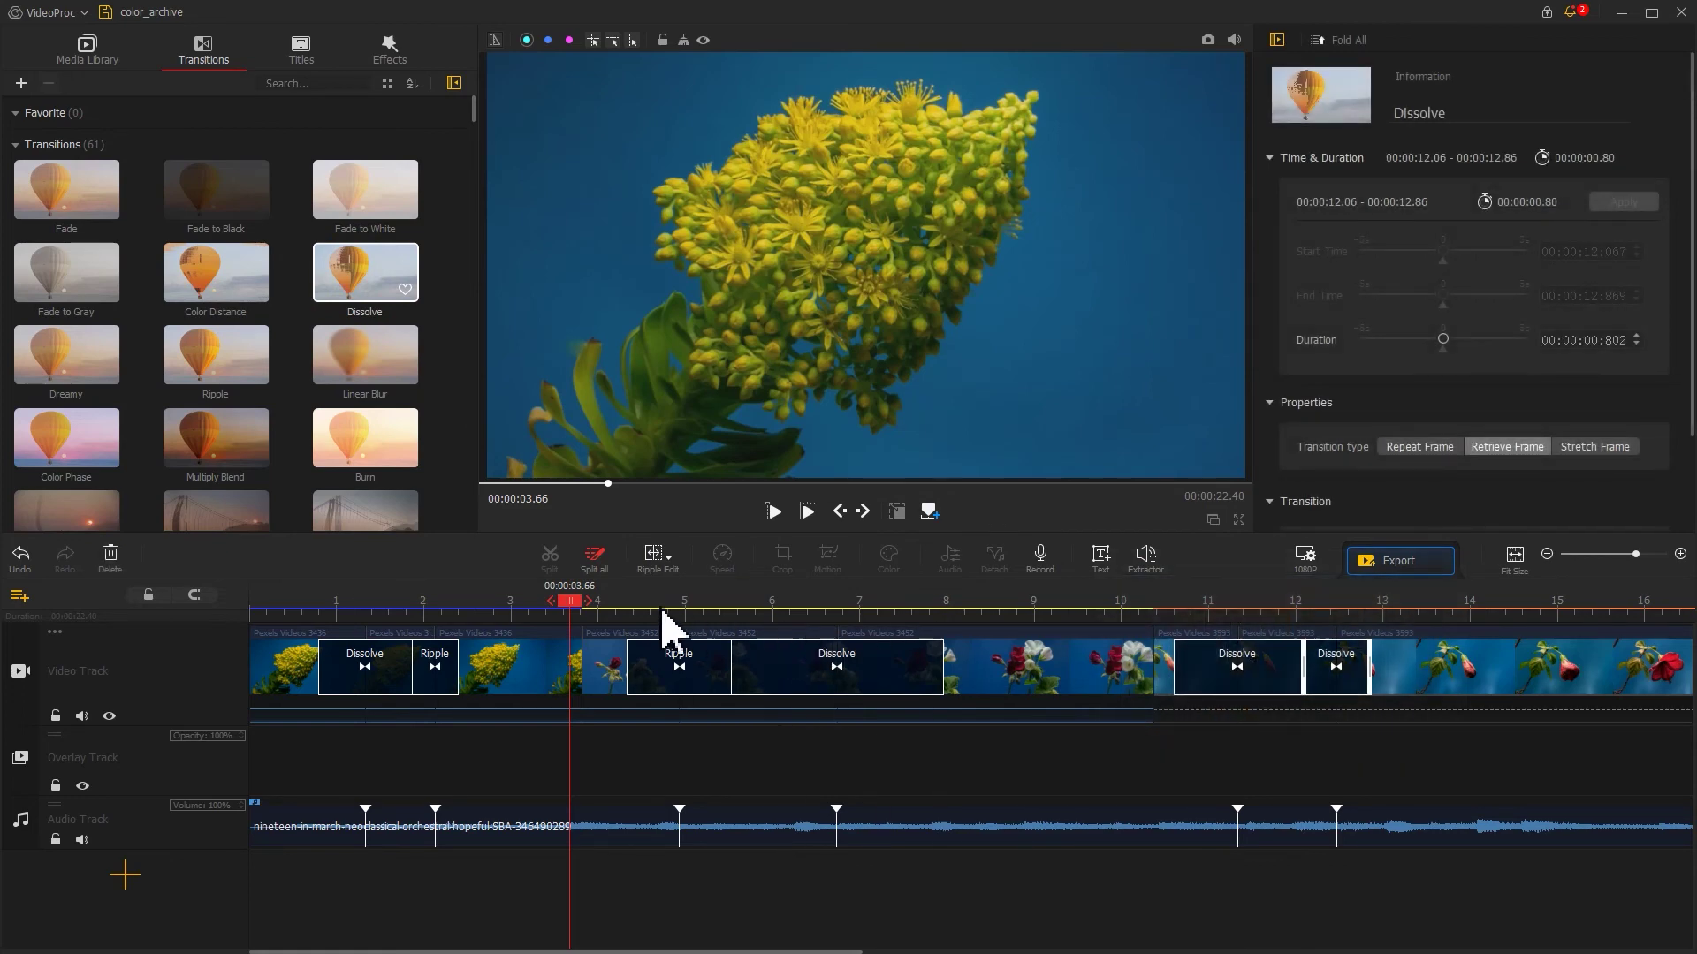
drag(574, 602, 235, 587)
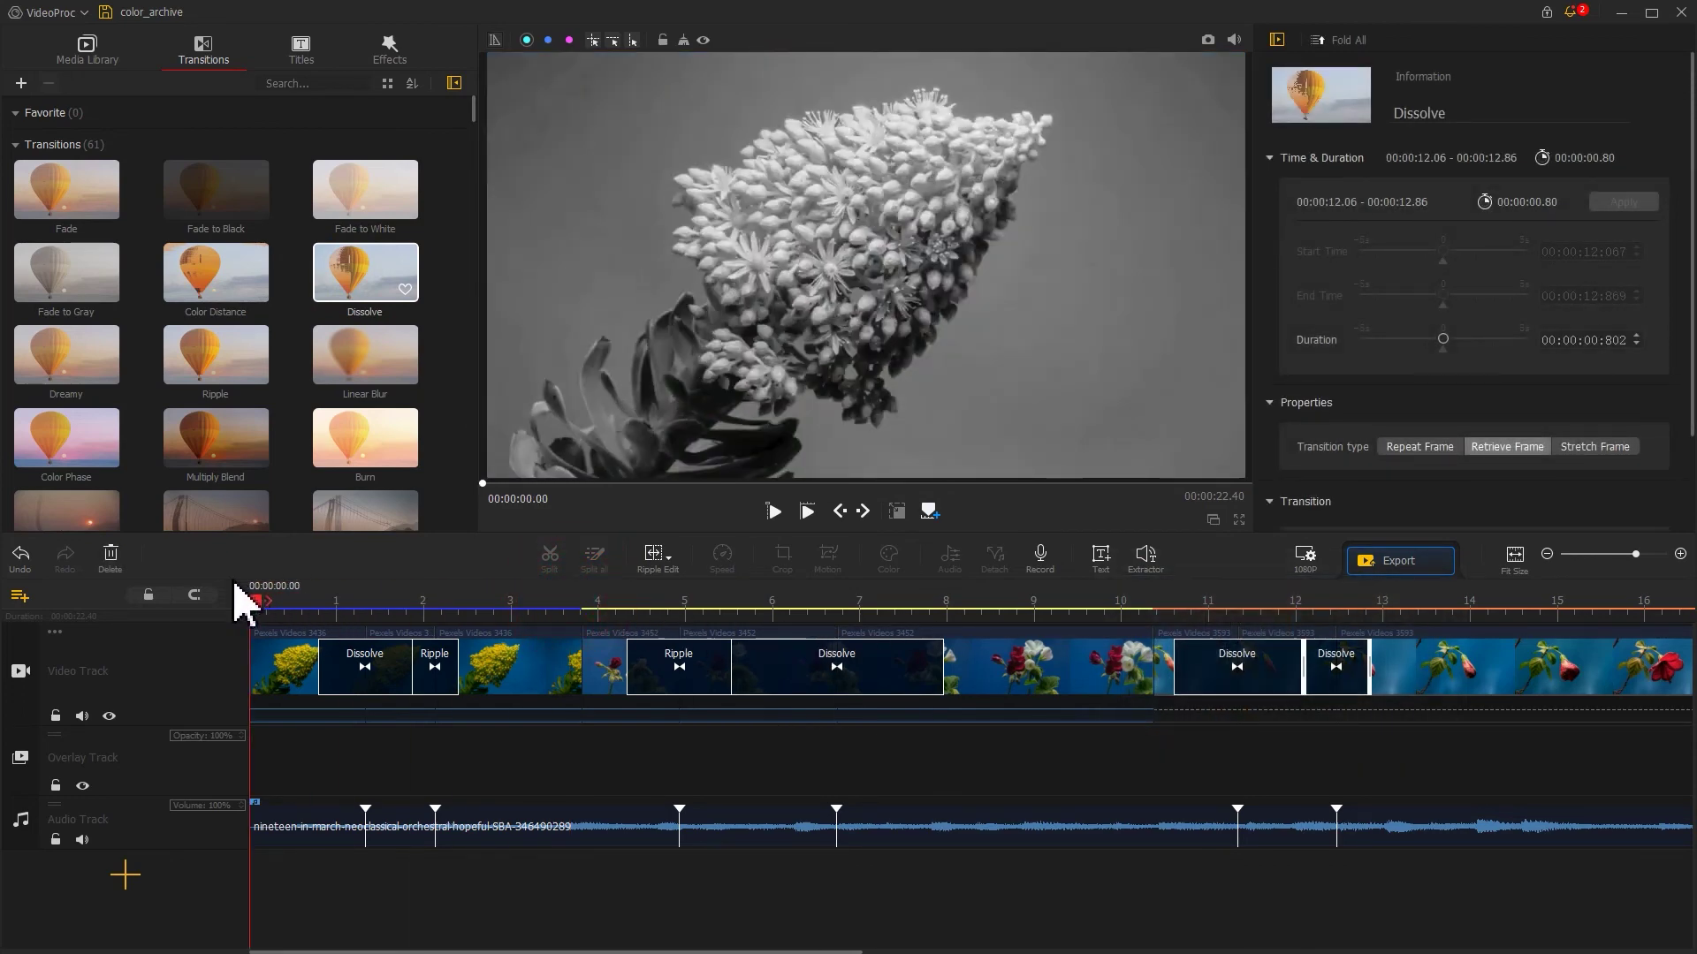
key(space)
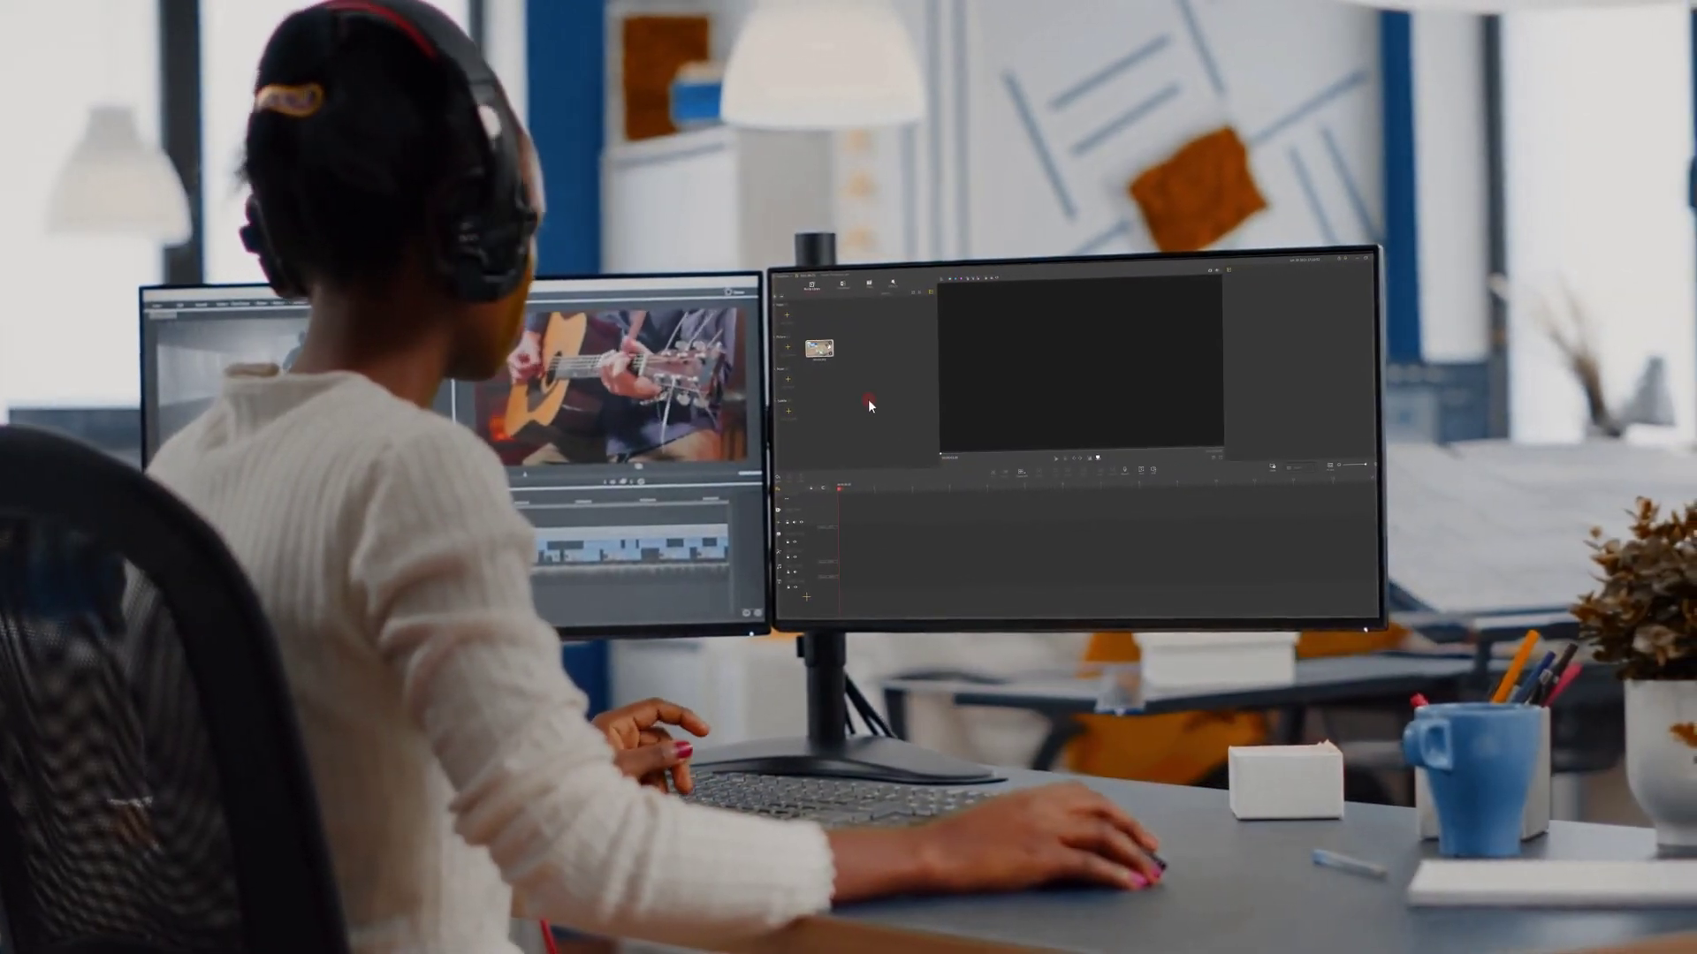
drag(819, 350, 830, 502)
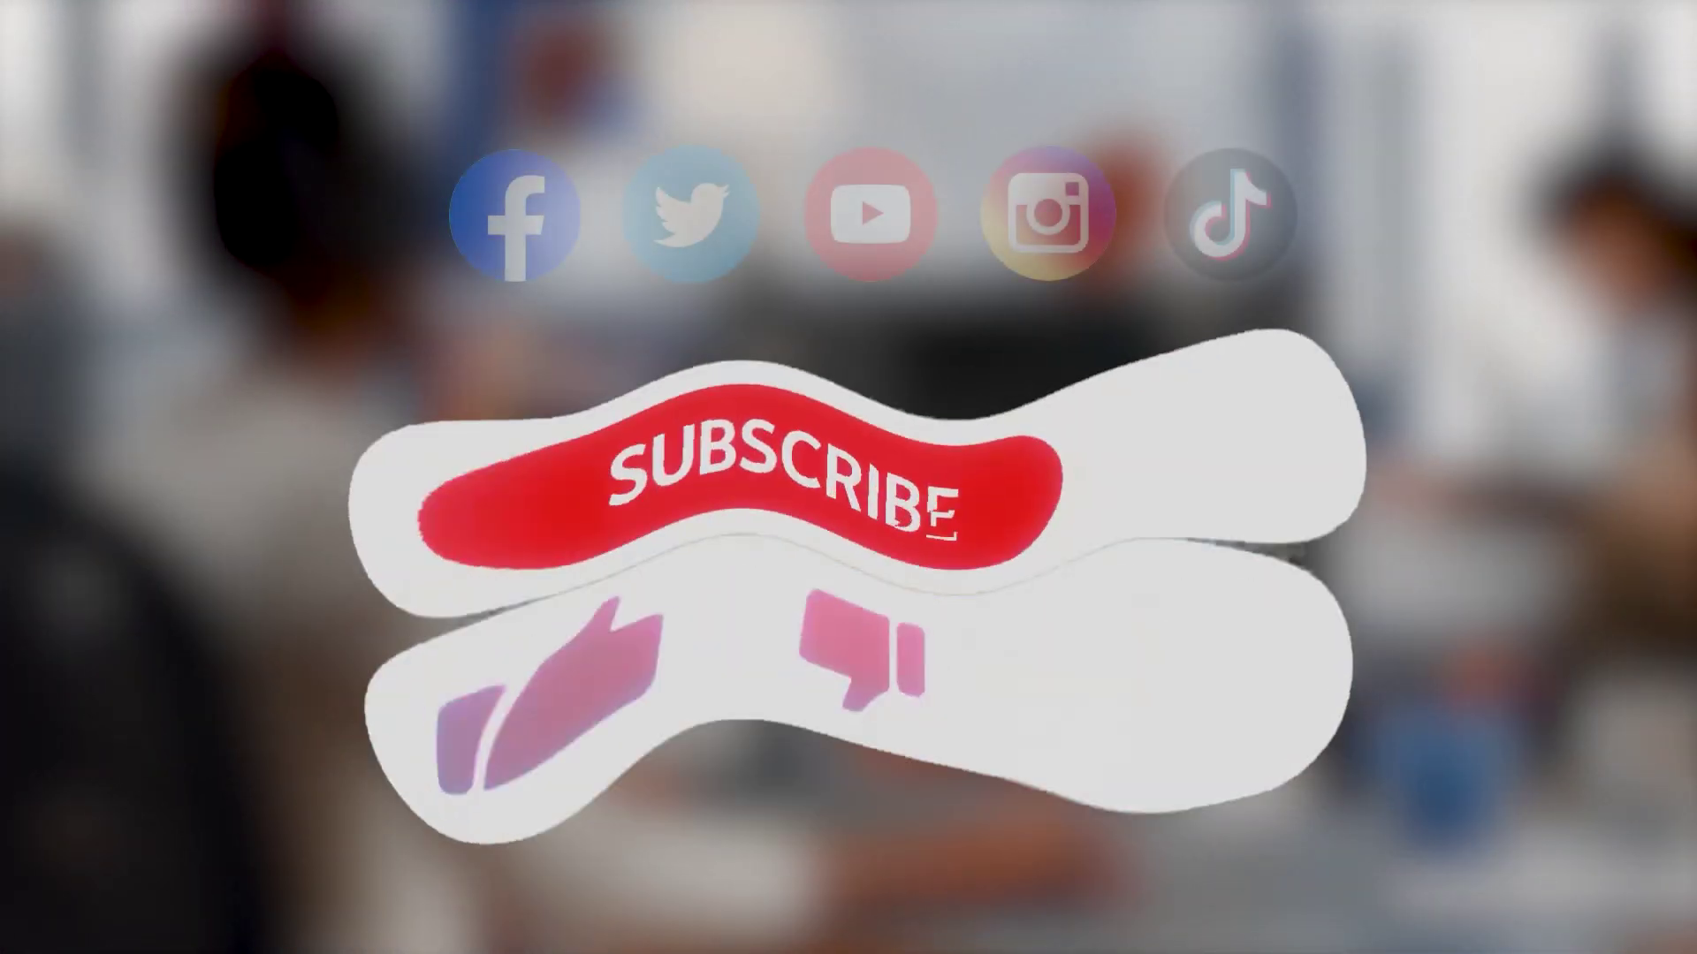